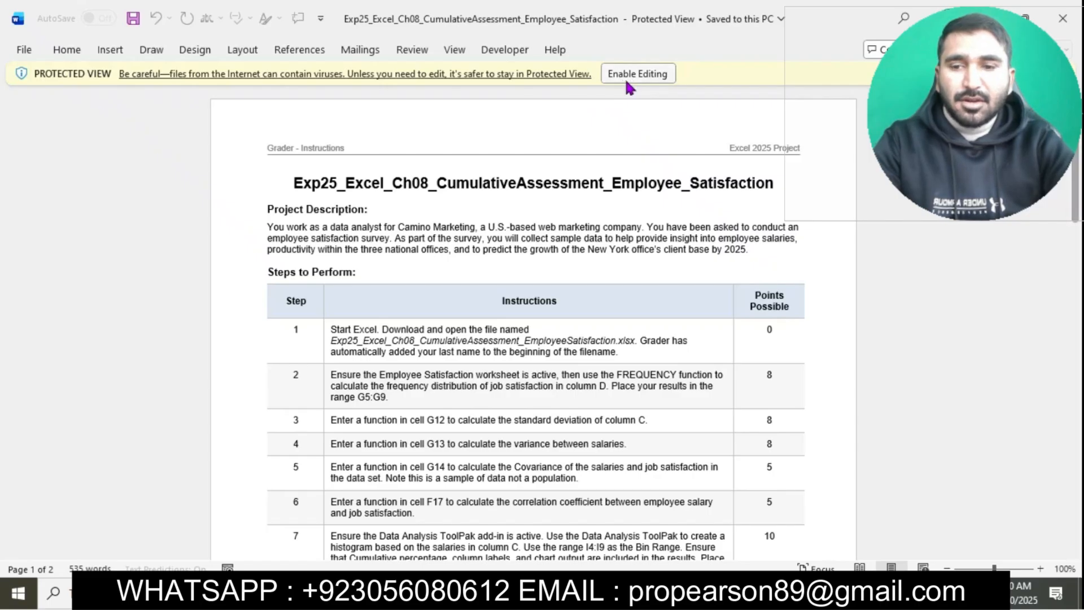
# Enable editing of the instructions document and highlight its title, Exp25_Excel_Ch08_CumulativeAssessment_Employee_Satisfaction, in turquoise
pyautogui.click(626, 74)
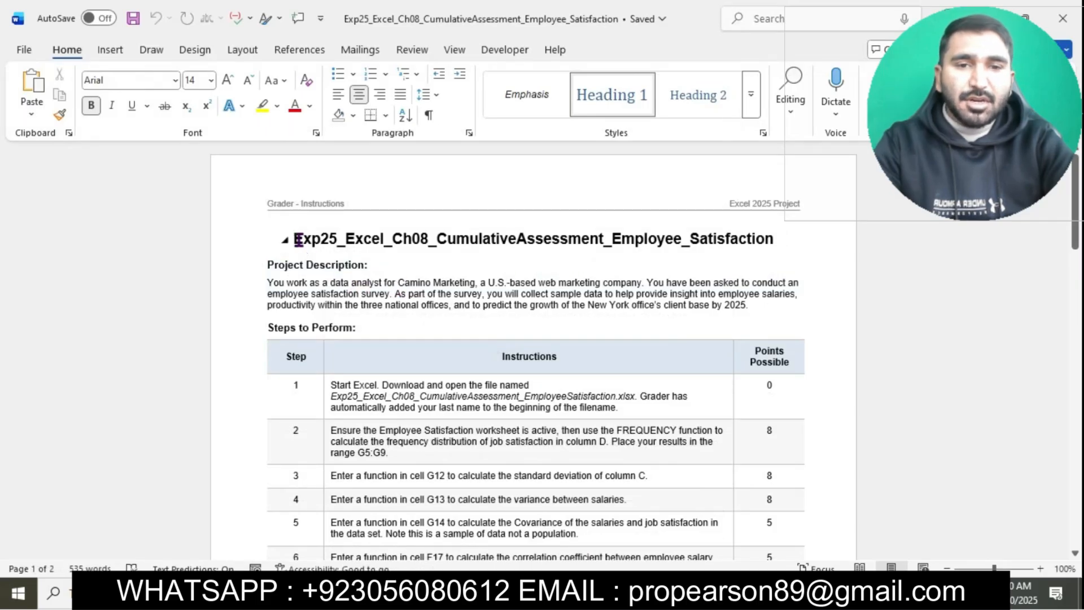
pyautogui.moveTo(298, 239); pyautogui.dragTo(764, 247)
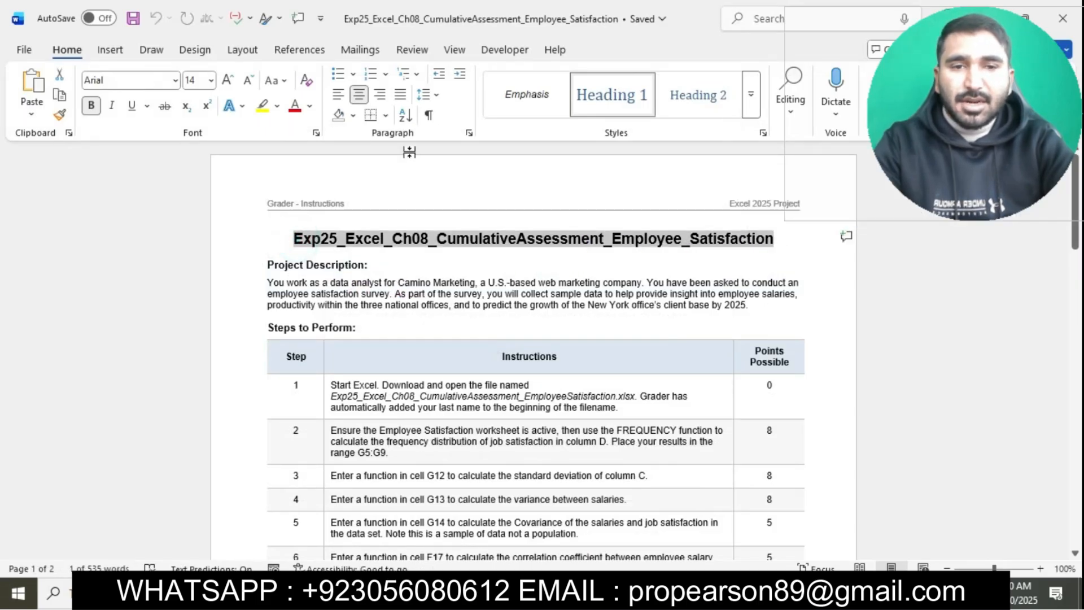
pyautogui.click(276, 105)
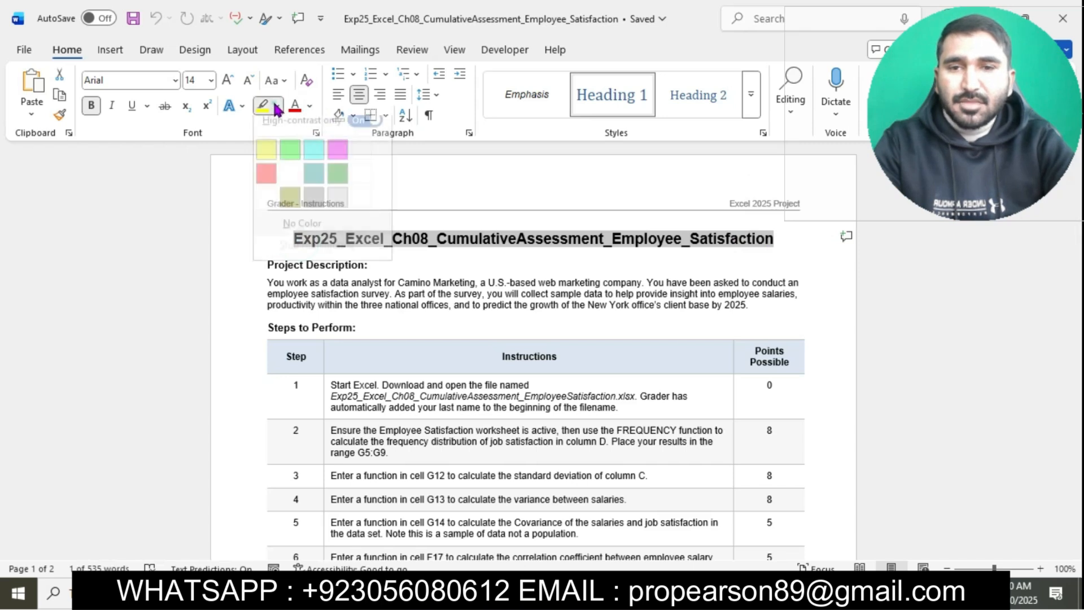
pyautogui.click(314, 162)
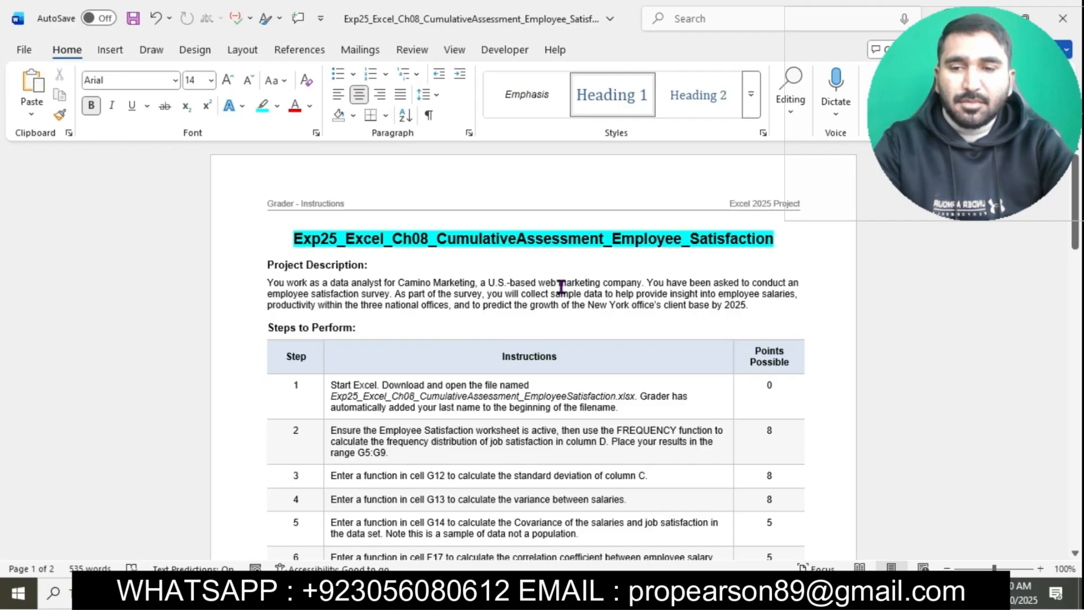
# Set the text of the instruction table's rows to 12 pt and enlarge the document view to 150%
pyautogui.scroll(-1, 561, 286)
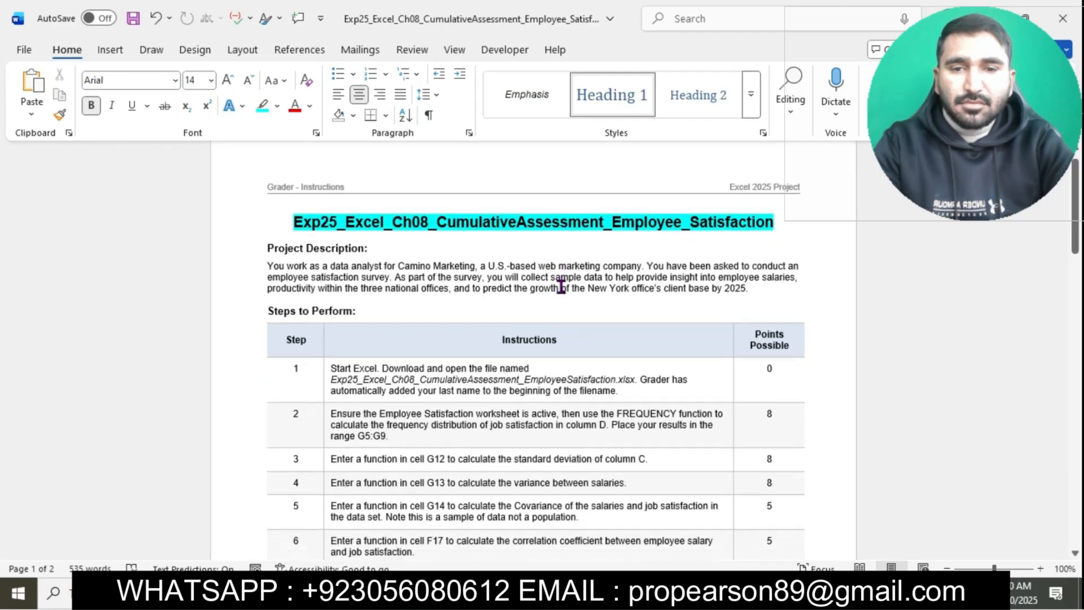
pyautogui.moveTo(327, 363); pyautogui.dragTo(363, 580)
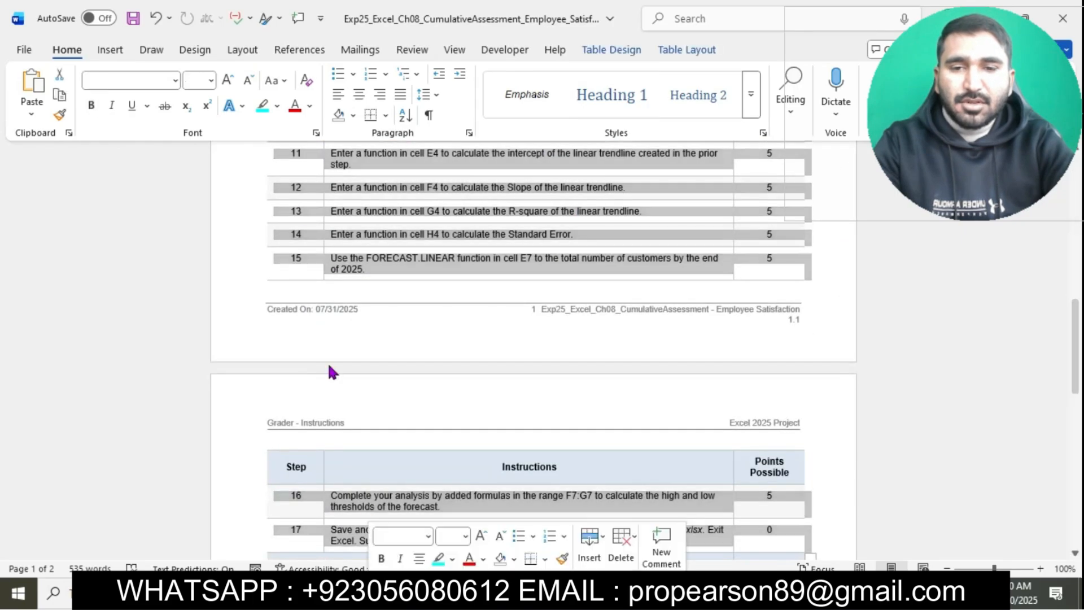
pyautogui.click(211, 80)
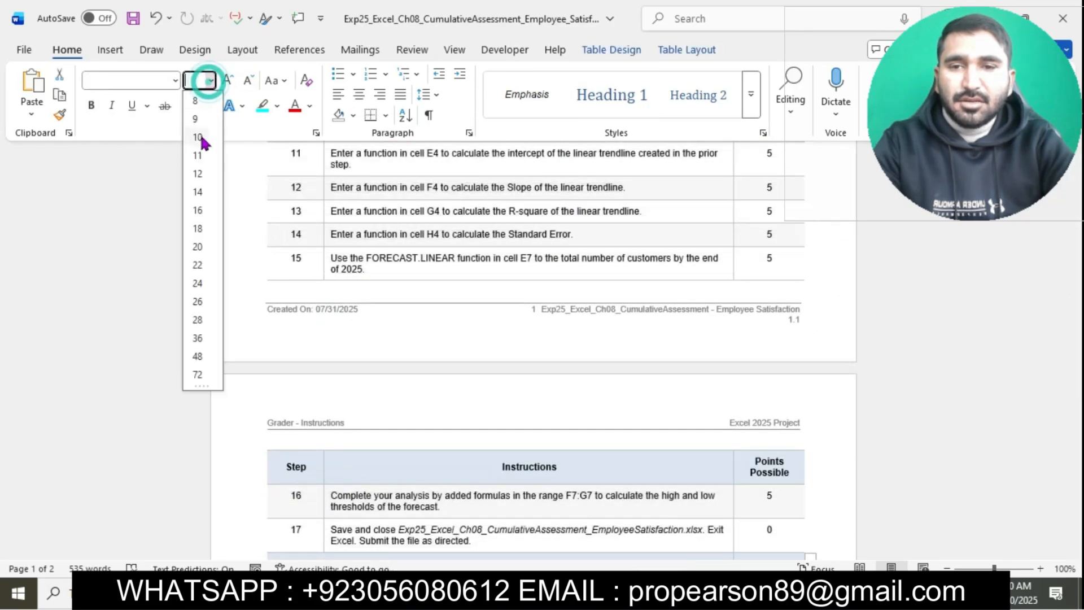
pyautogui.click(198, 174)
pyautogui.click(392, 252)
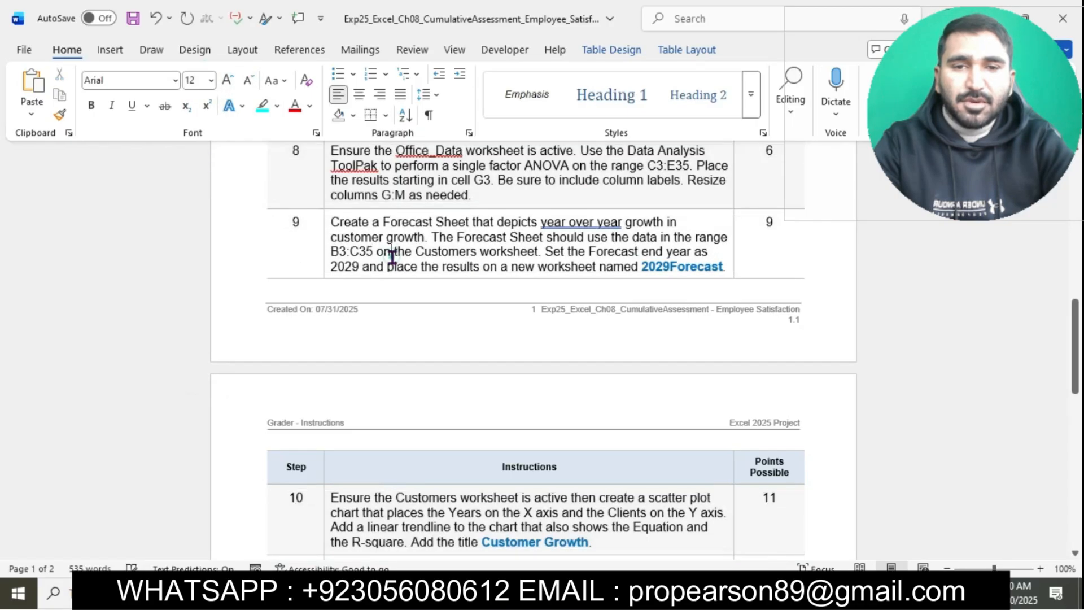
pyautogui.keyDown('ctrl'); pyautogui.scroll(5, 393, 255); pyautogui.keyUp('ctrl')
pyautogui.scroll(15, 392, 256)
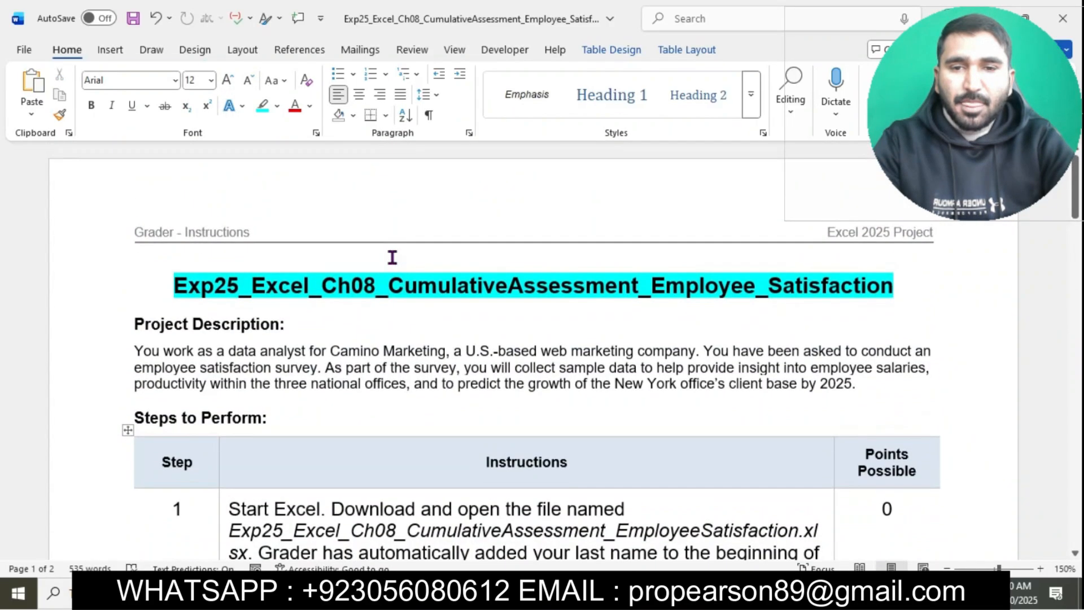
# Highlight the whole step 1 instruction in the table in turquoise
pyautogui.scroll(-4, 392, 256)
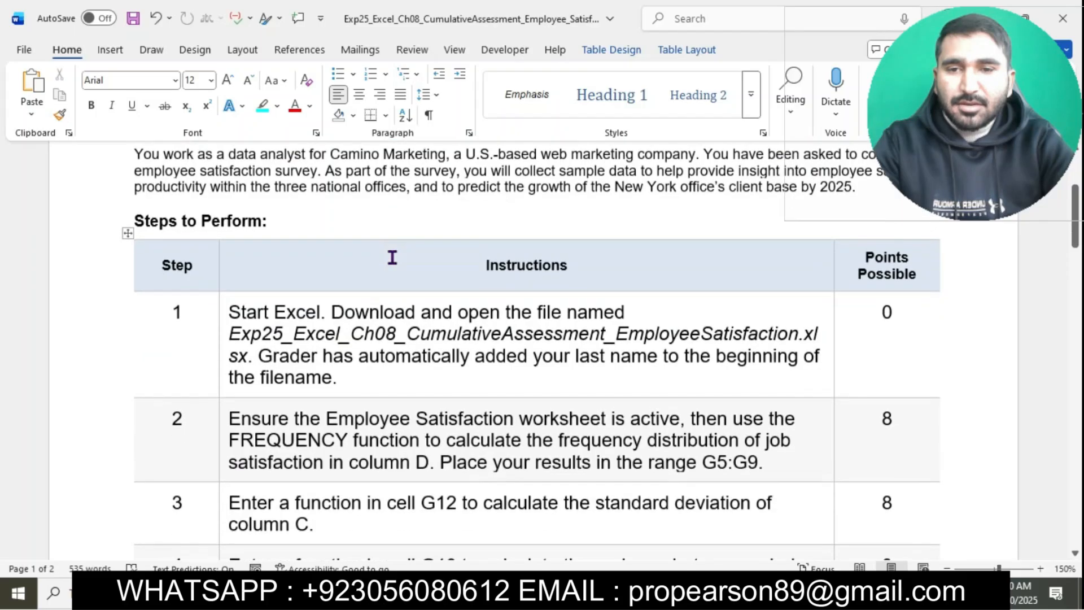
pyautogui.click(221, 288)
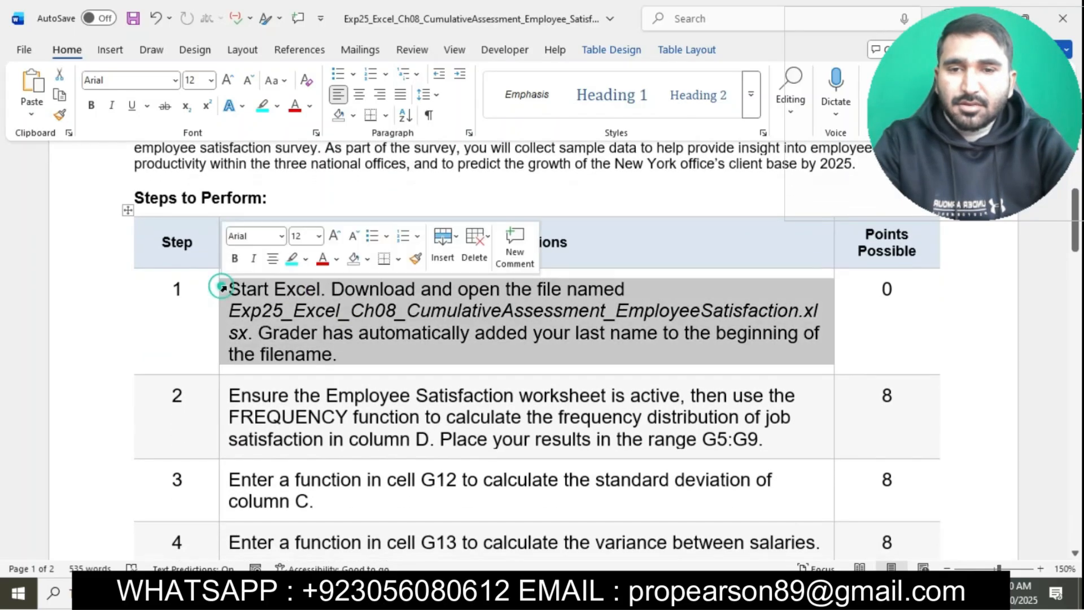
pyautogui.click(290, 259)
pyautogui.click(313, 305)
pyautogui.scroll(-2, 312, 307)
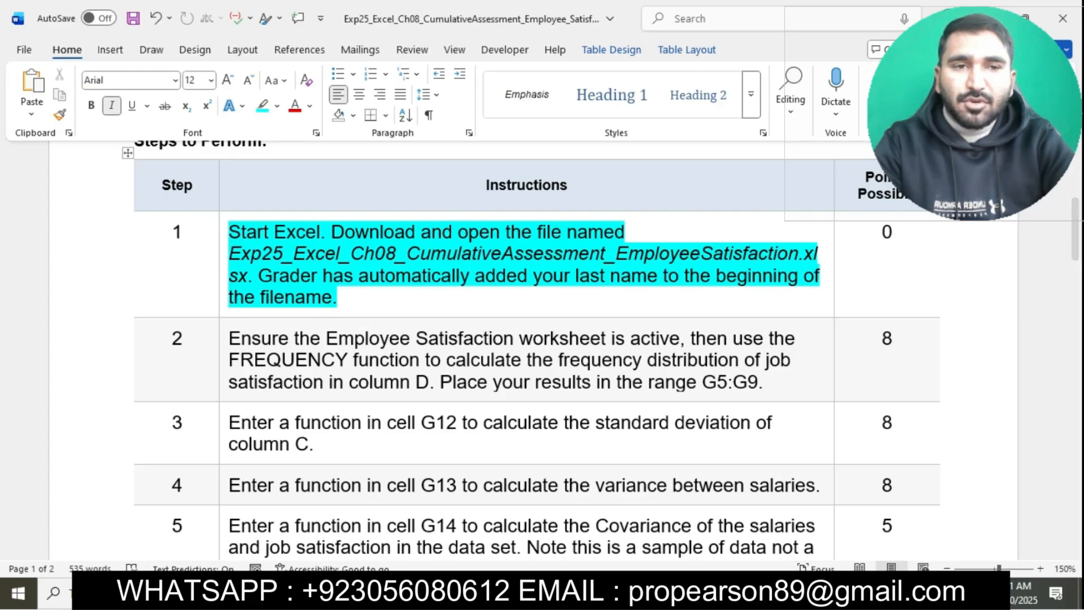
# Open the Employee Satisfaction Excel workbook from the project folder and enable editing in it
pyautogui.click(370, 592)
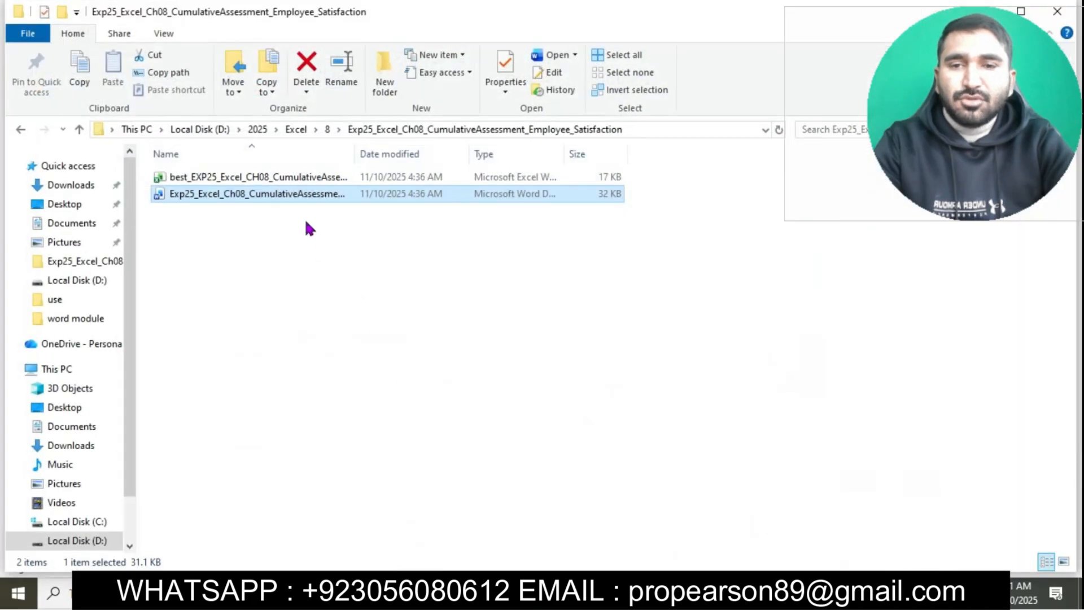
pyautogui.click(299, 181)
pyautogui.doubleClick(298, 179)
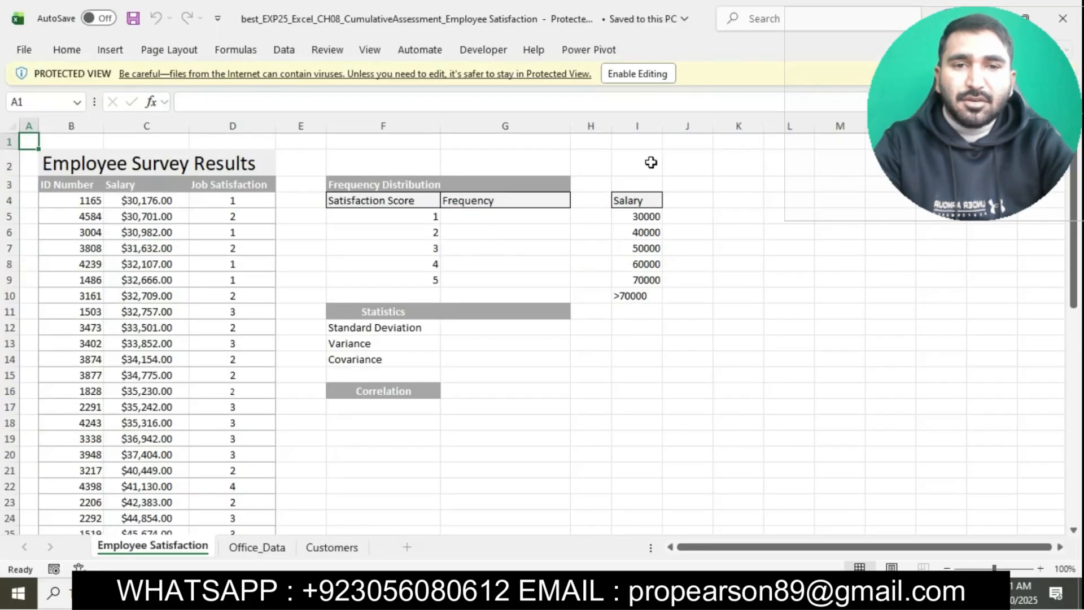
pyautogui.click(651, 75)
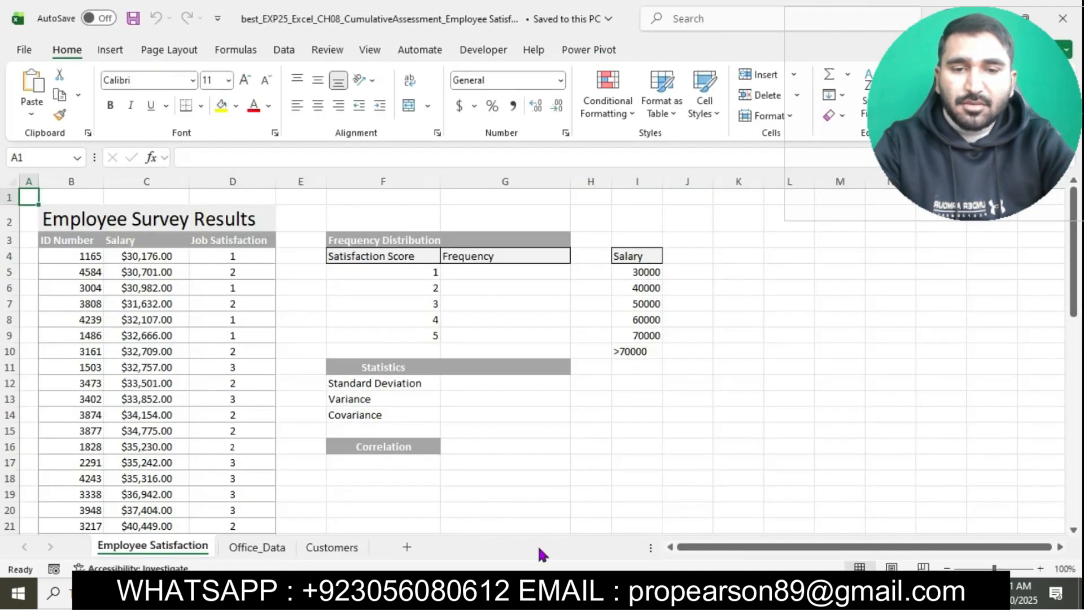
# Switch back to the Word instructions, highlight the step 2 FREQUENCY instruction in turquoise, and select its text up to column D
pyautogui.click(541, 593)
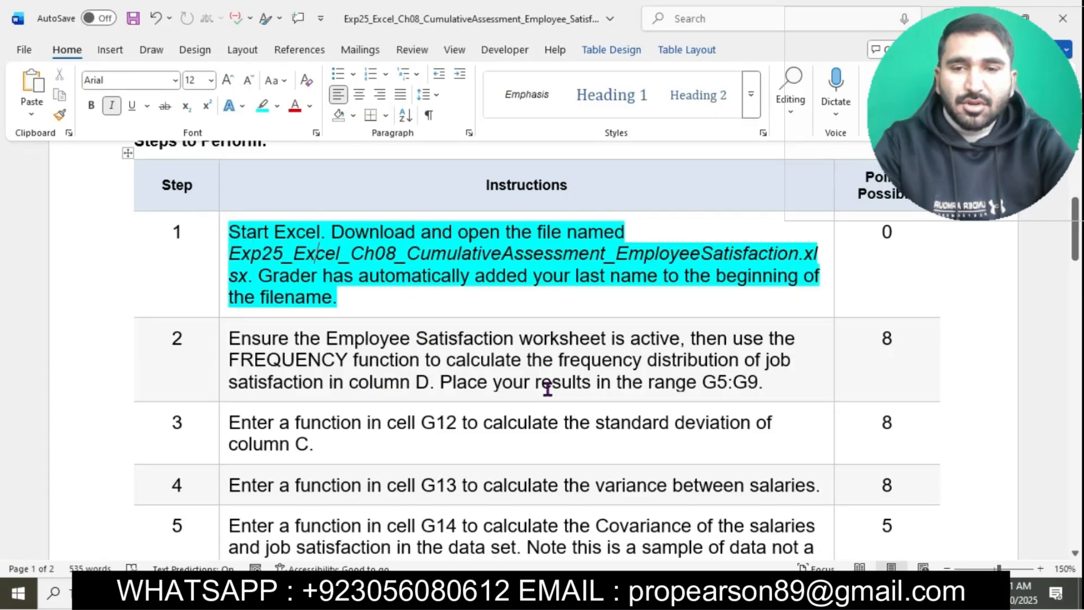
pyautogui.scroll(-3, 547, 388)
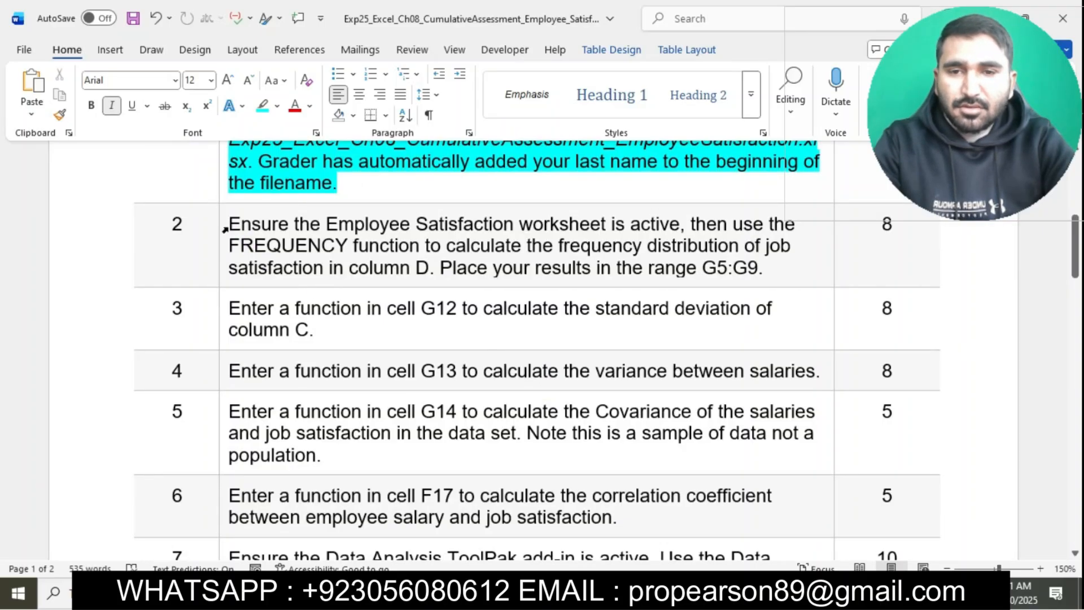
pyautogui.click(225, 228)
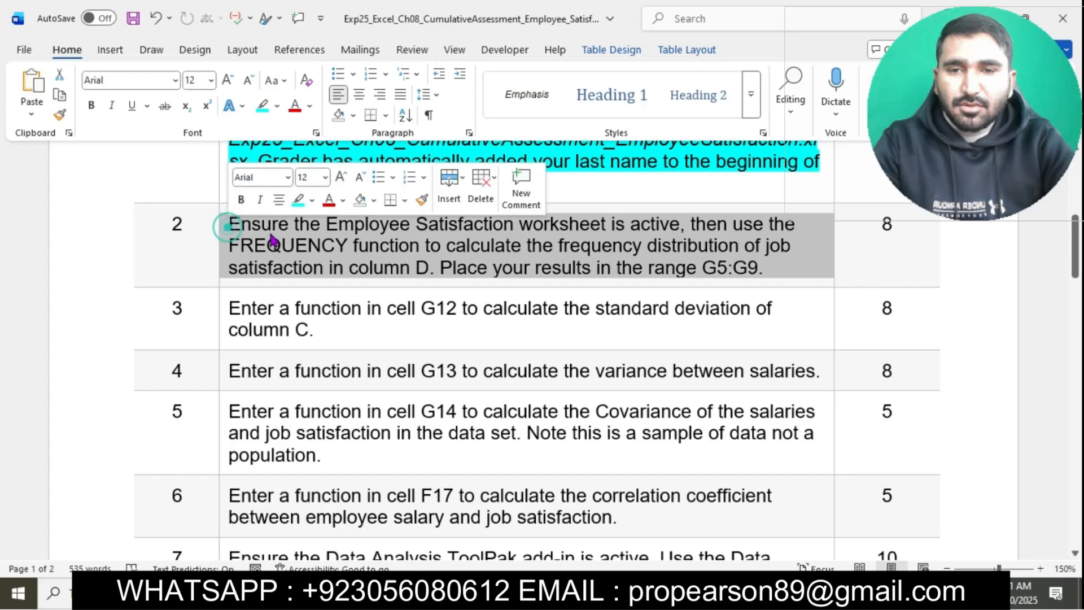
pyautogui.click(302, 208)
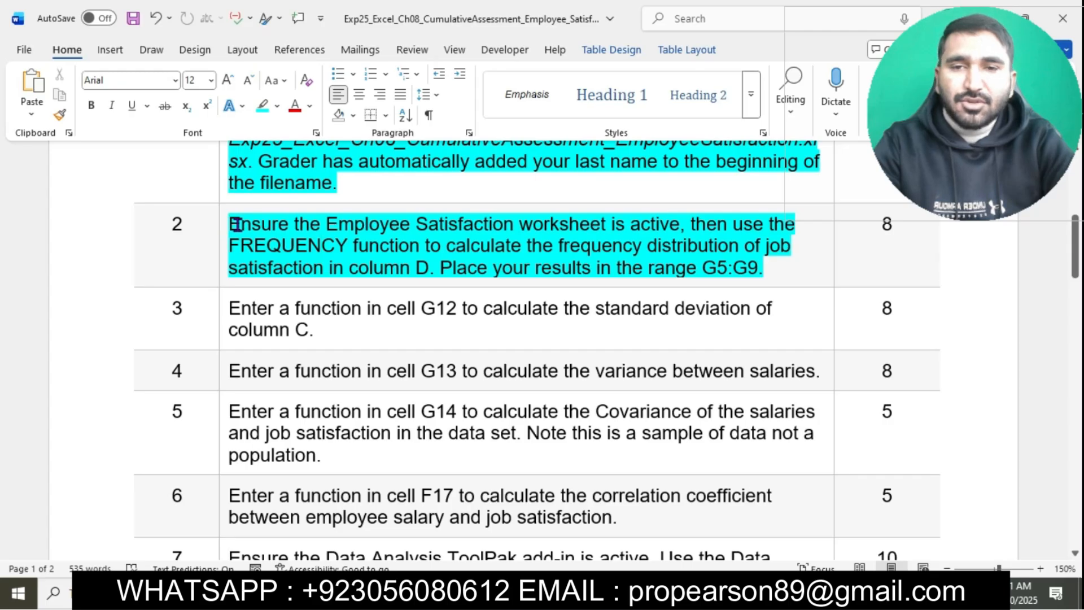
pyautogui.moveTo(236, 224); pyautogui.dragTo(427, 271)
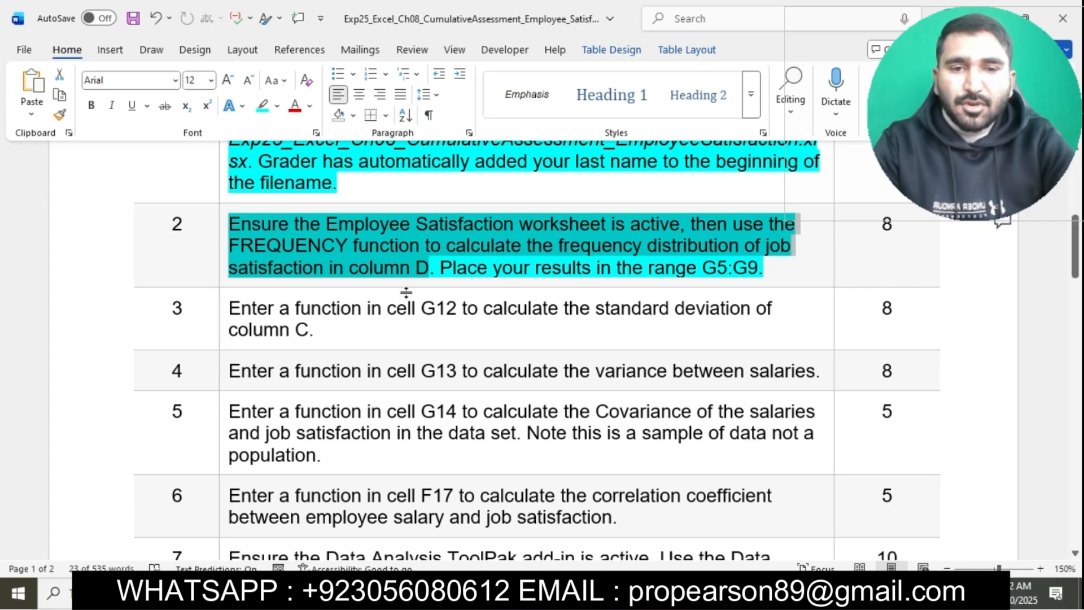
# Switch to the Excel workbook and enter =FREQUENCY(D4:D53,F5:F9) in cell G5 of the Employee Satisfaction worksheet
pyautogui.click(587, 593)
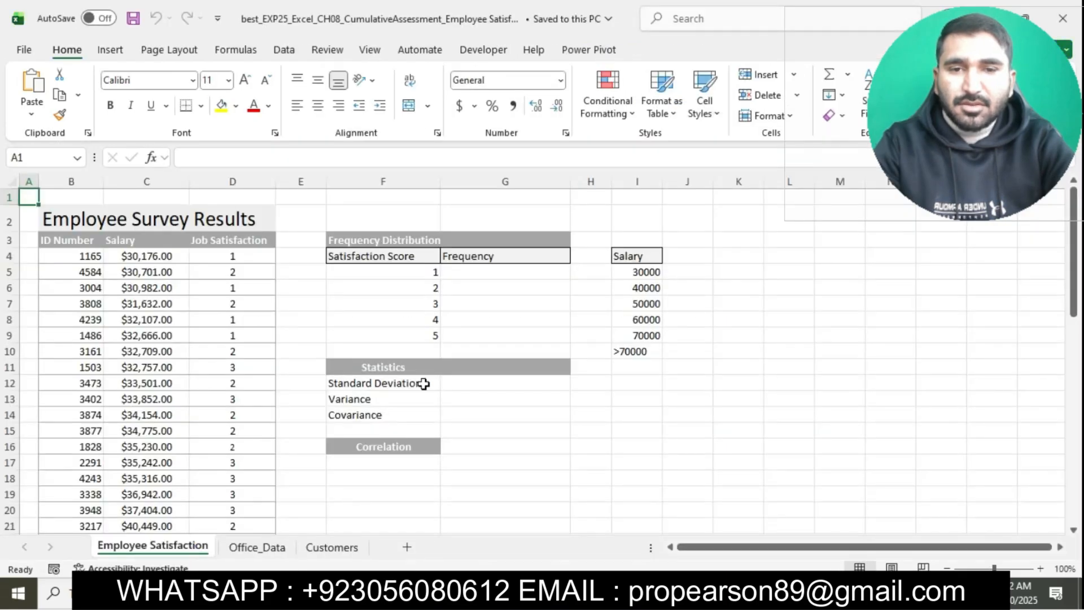
pyautogui.click(480, 269)
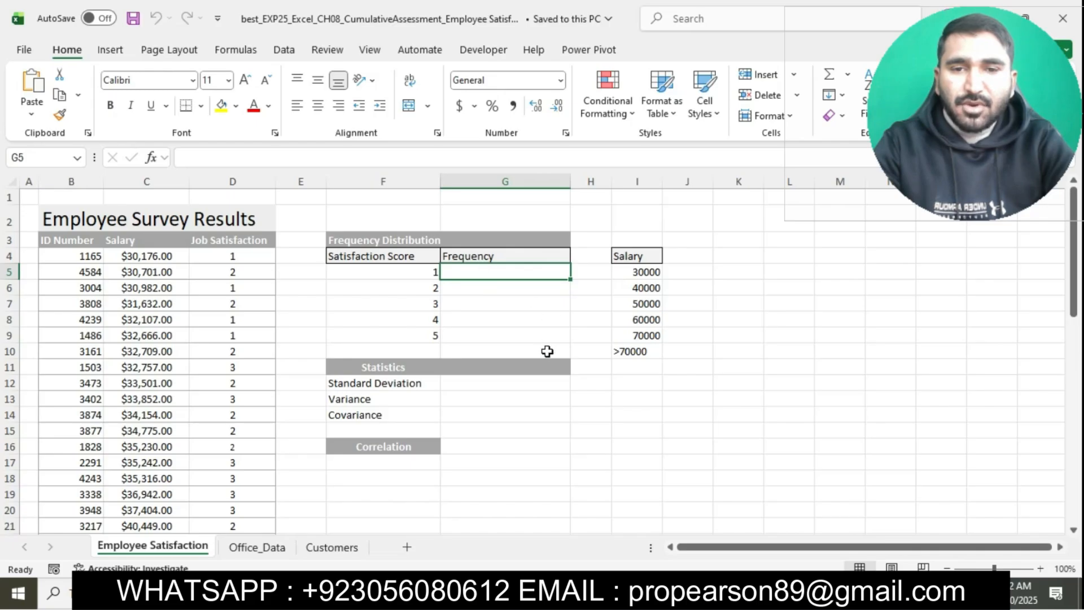
pyautogui.write('=')
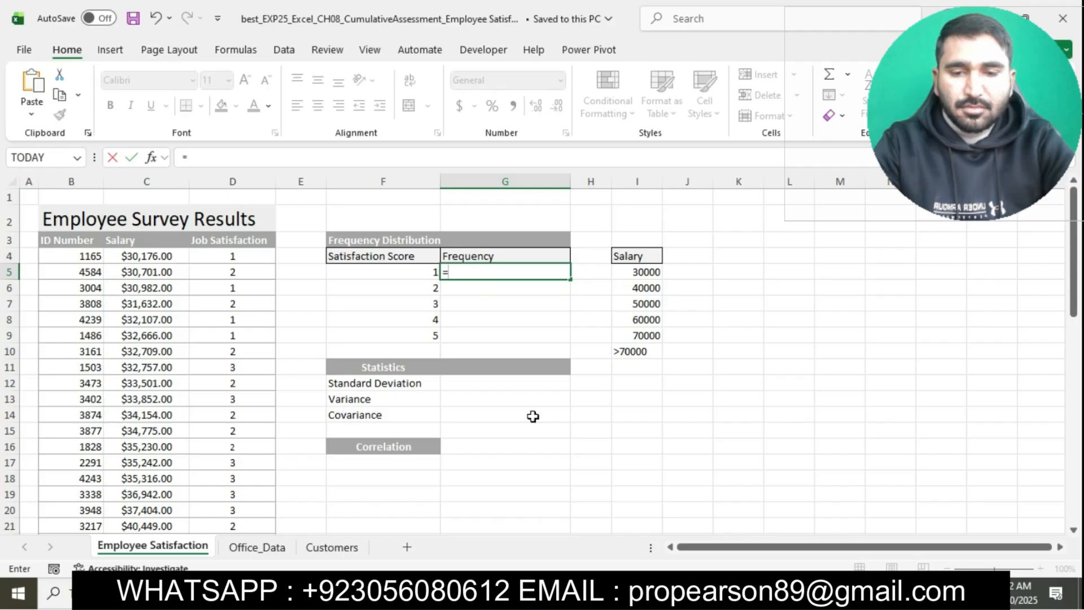
pyautogui.write('FRE')
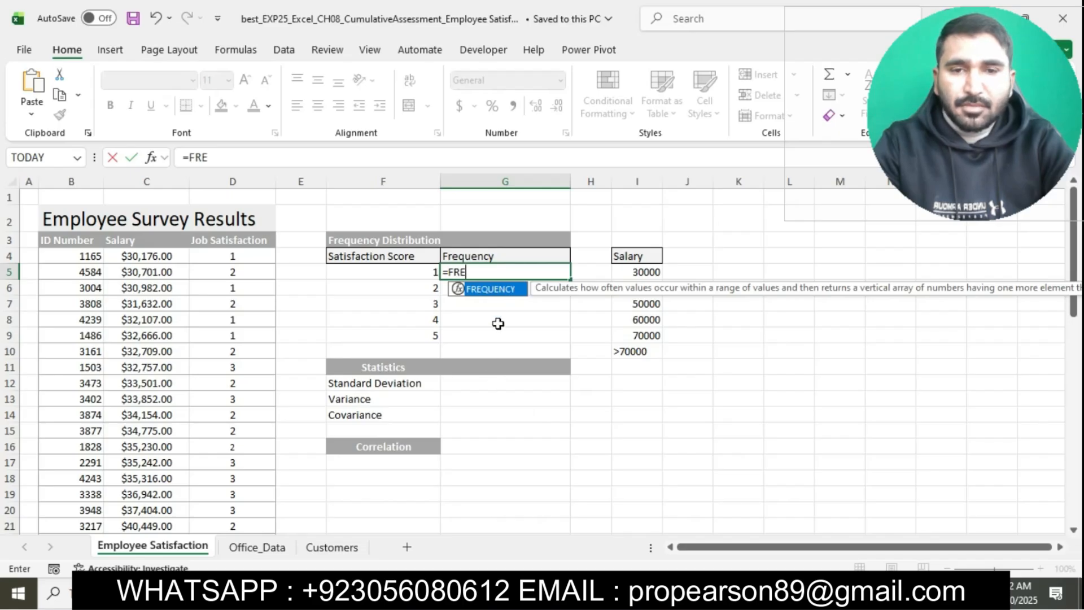
pyautogui.doubleClick(500, 290)
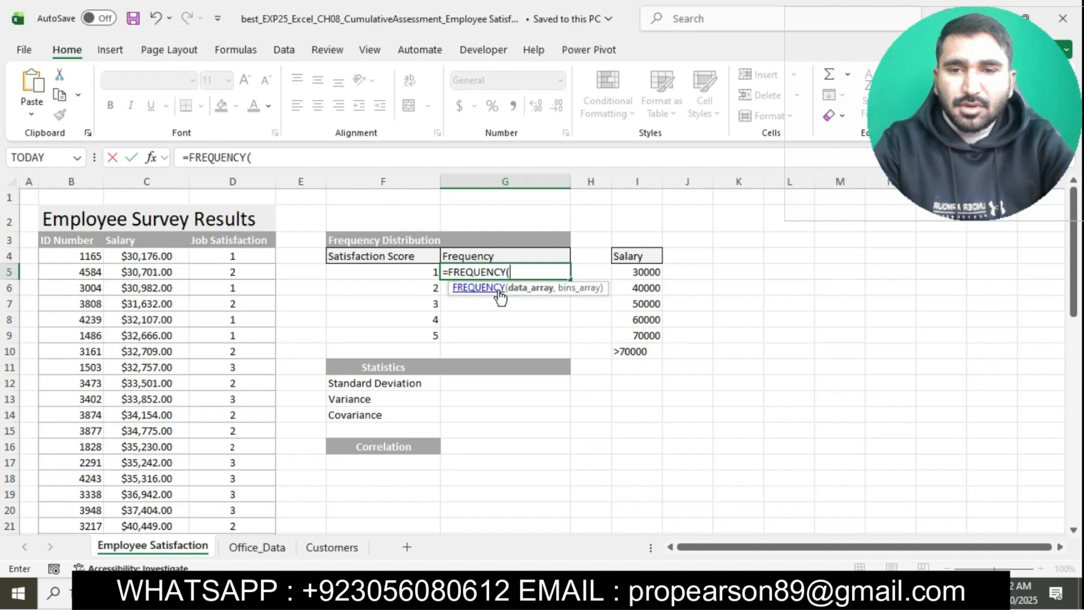
pyautogui.write('D4')
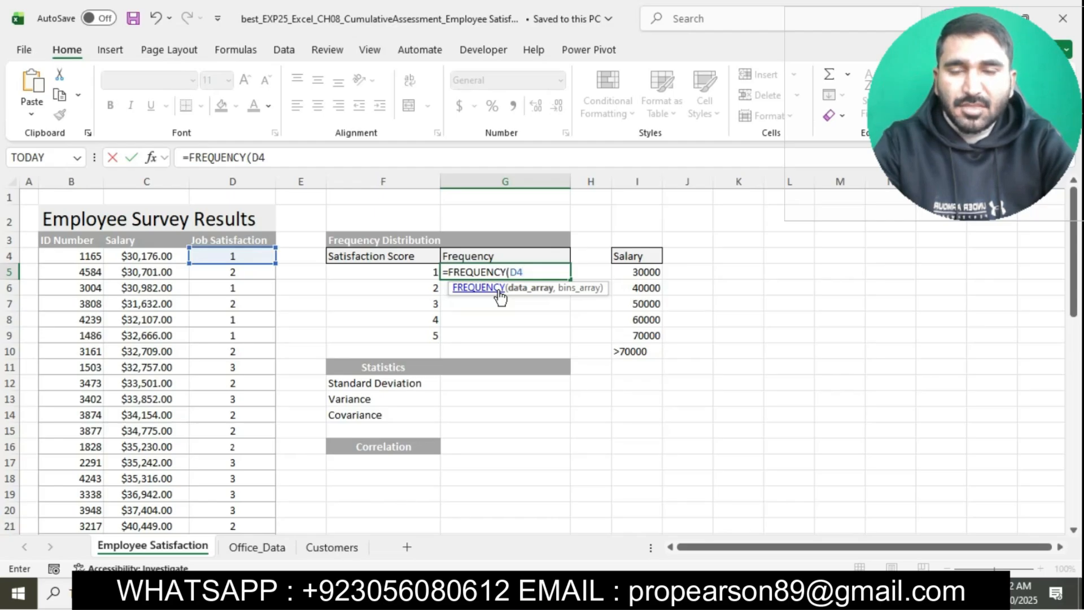
pyautogui.write(':D53')
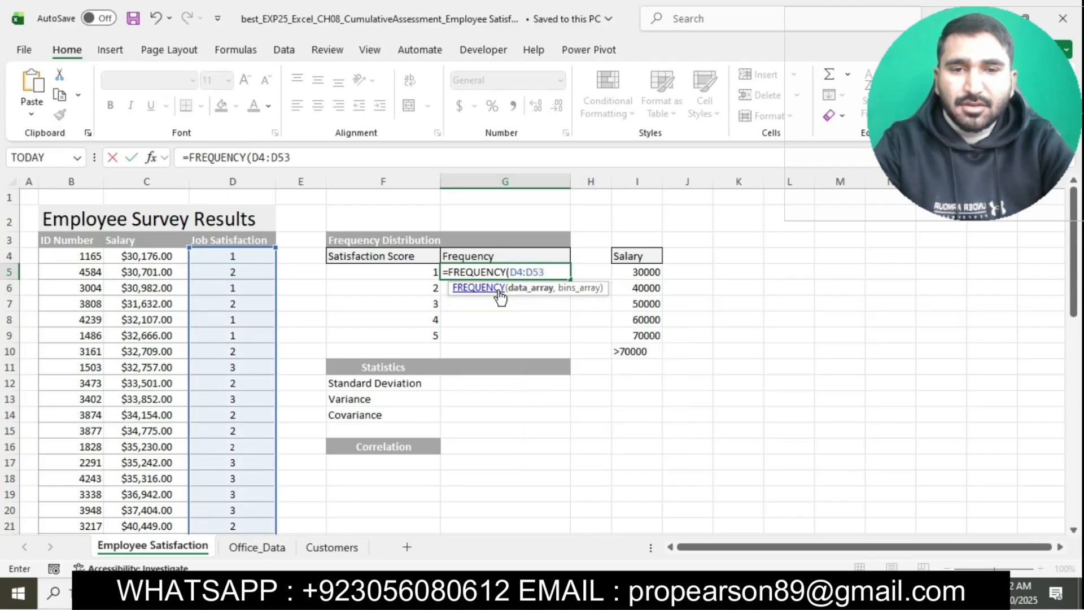
pyautogui.write(',F5')
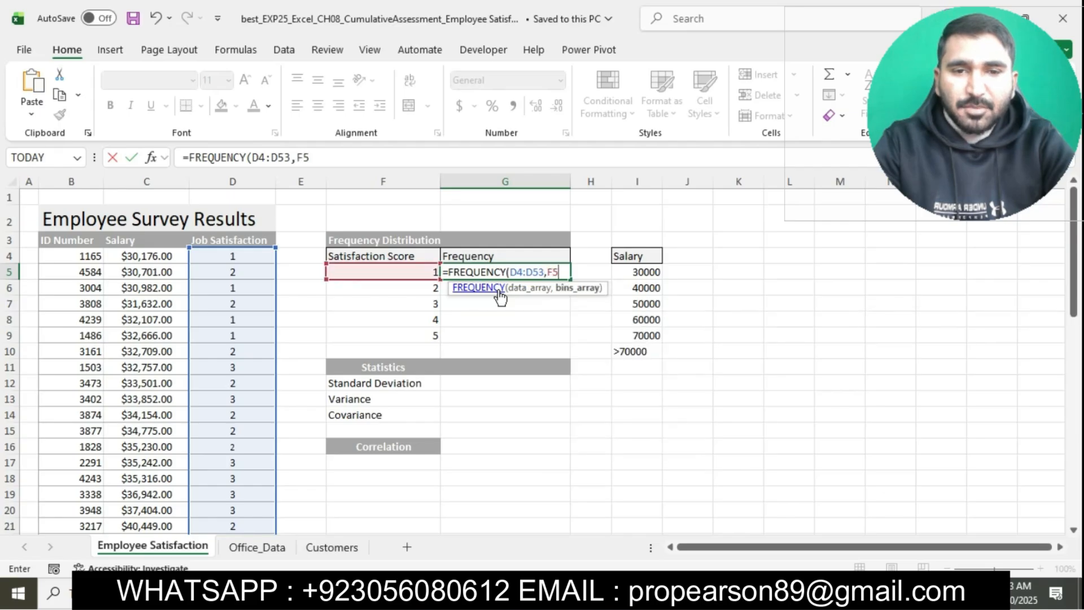
pyautogui.write(':F9')
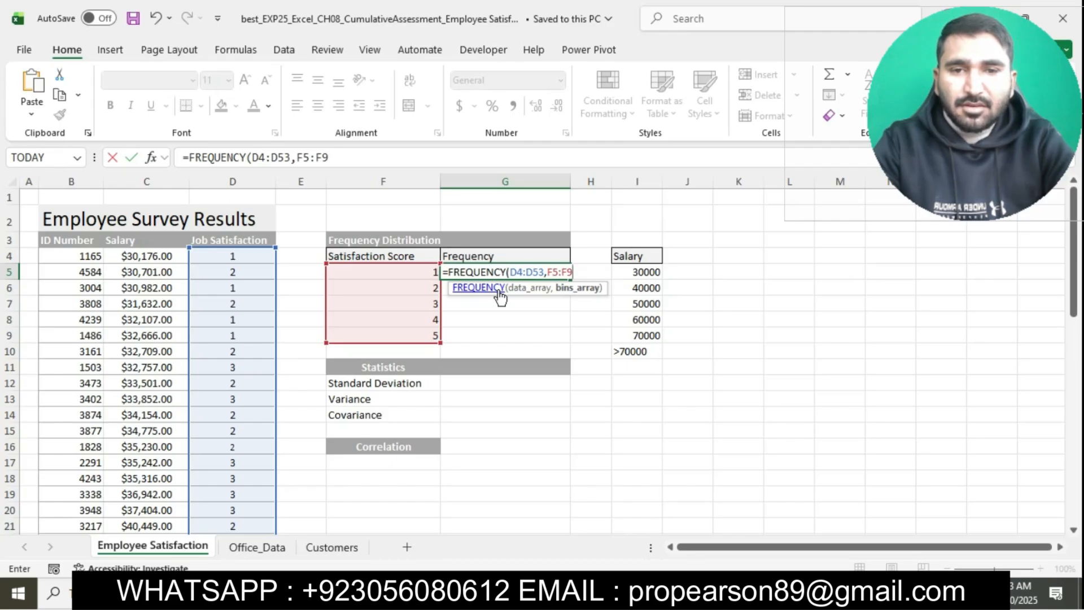
pyautogui.write(')')
pyautogui.press('Return')
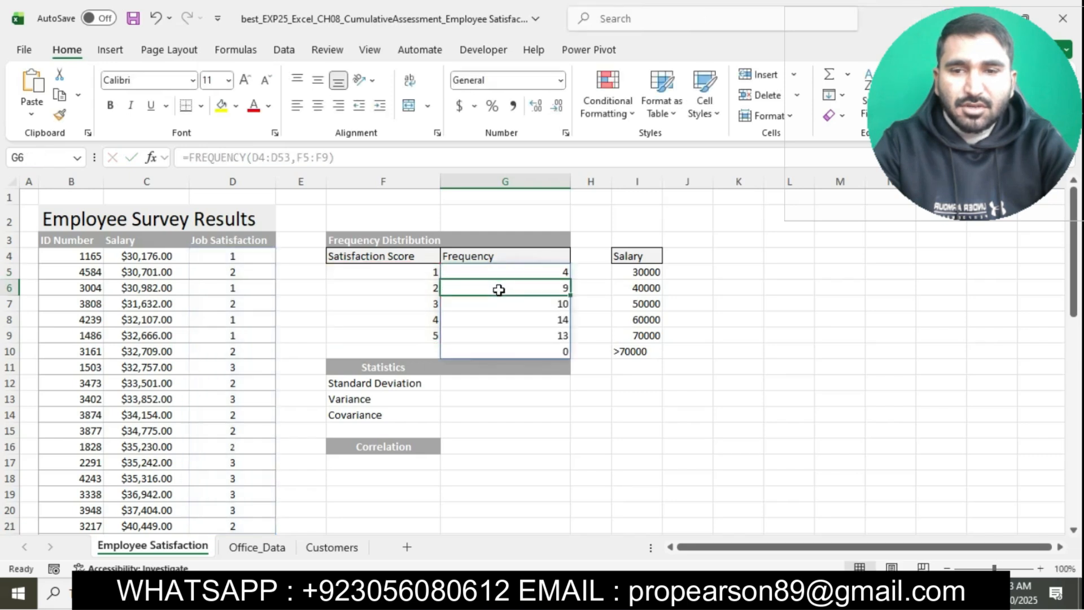
pyautogui.click(620, 458)
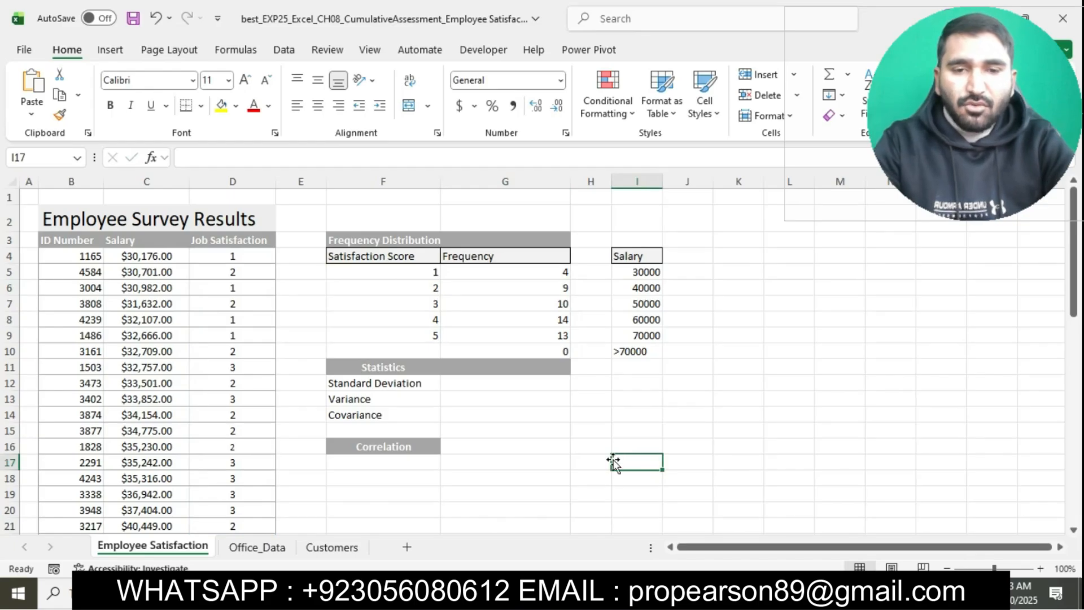
# Switch to the Word instructions, highlight the step 3 standard deviation instruction in turquoise, and select its text
pyautogui.click(538, 592)
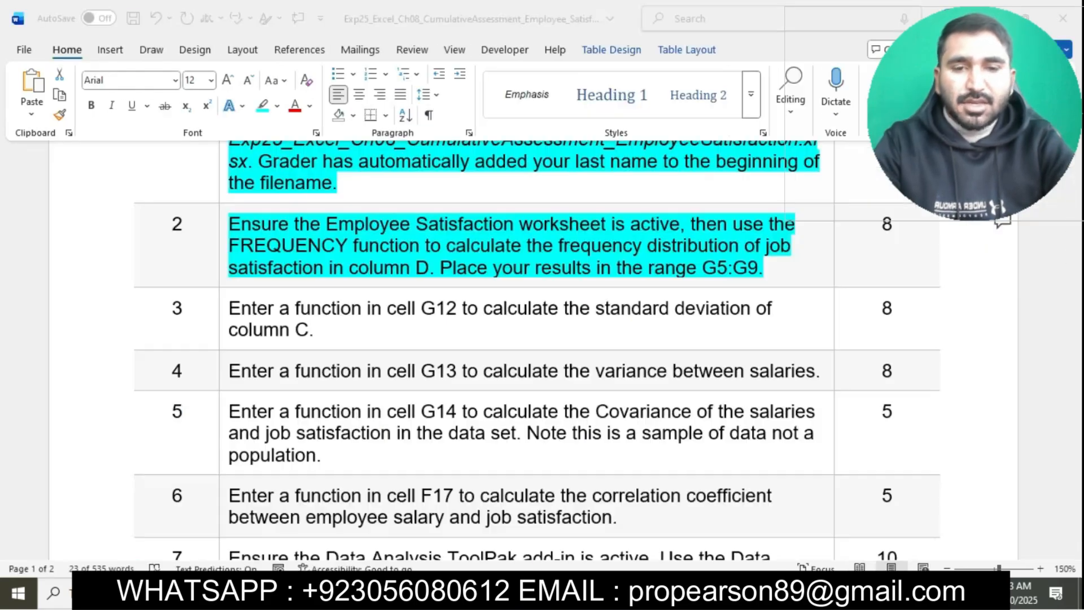
pyautogui.click(447, 267)
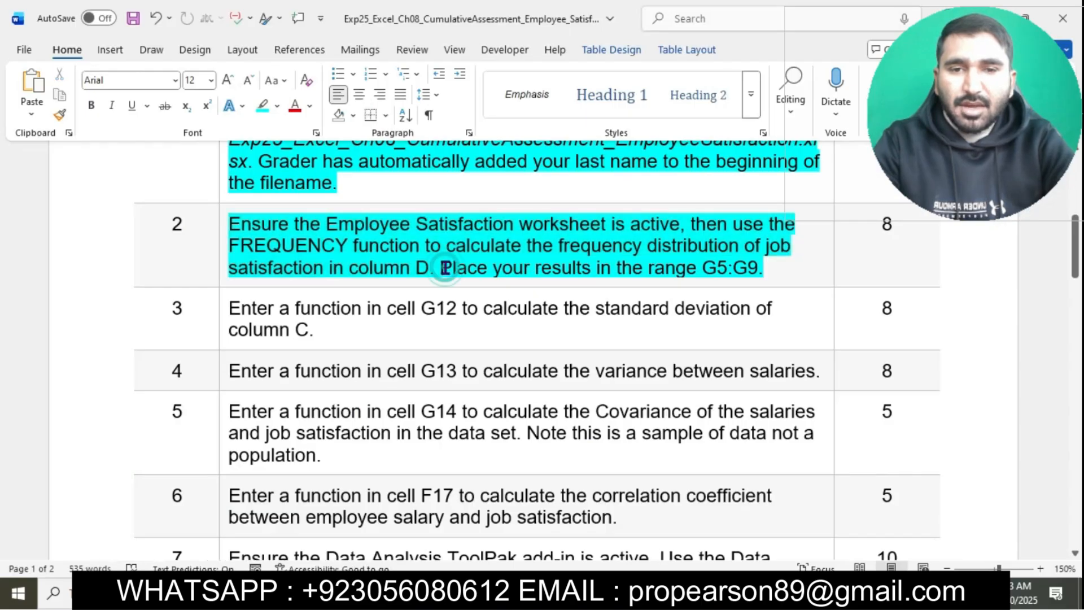
pyautogui.scroll(-3, 446, 265)
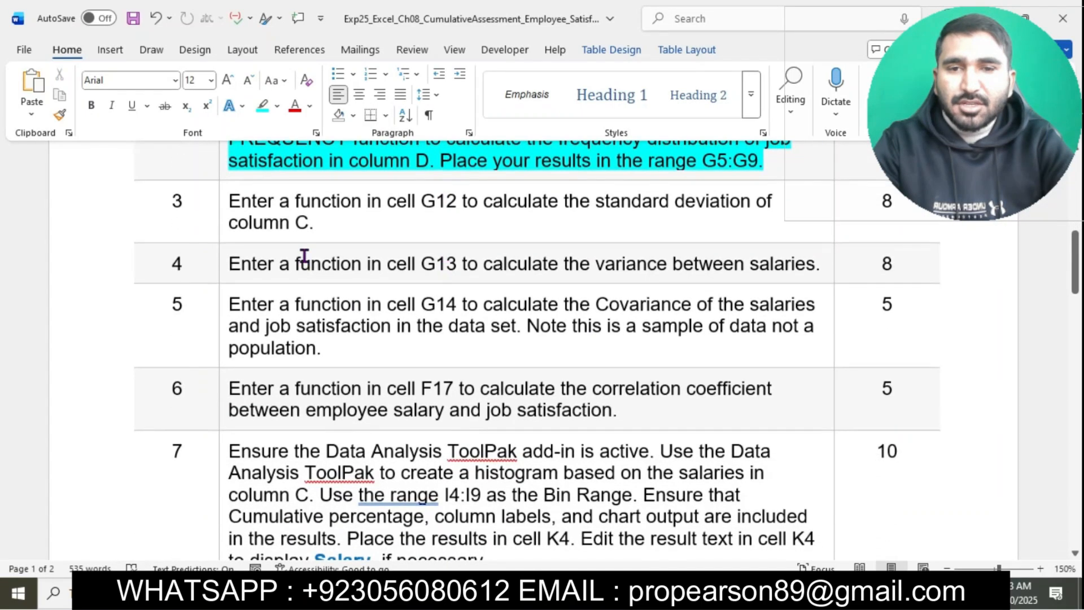
pyautogui.click(222, 206)
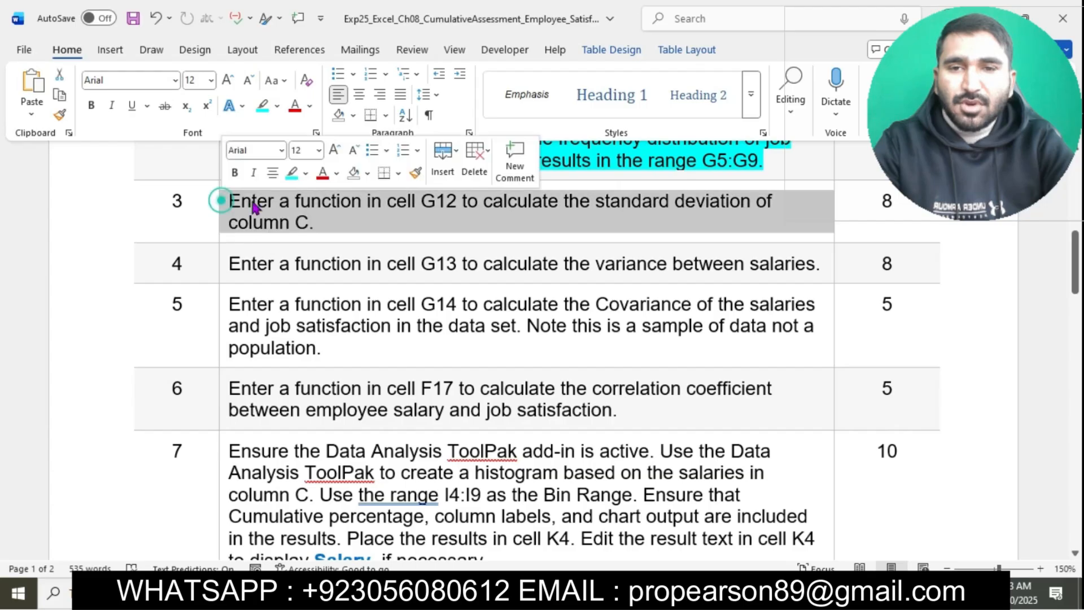
pyautogui.click(291, 173)
pyautogui.click(303, 221)
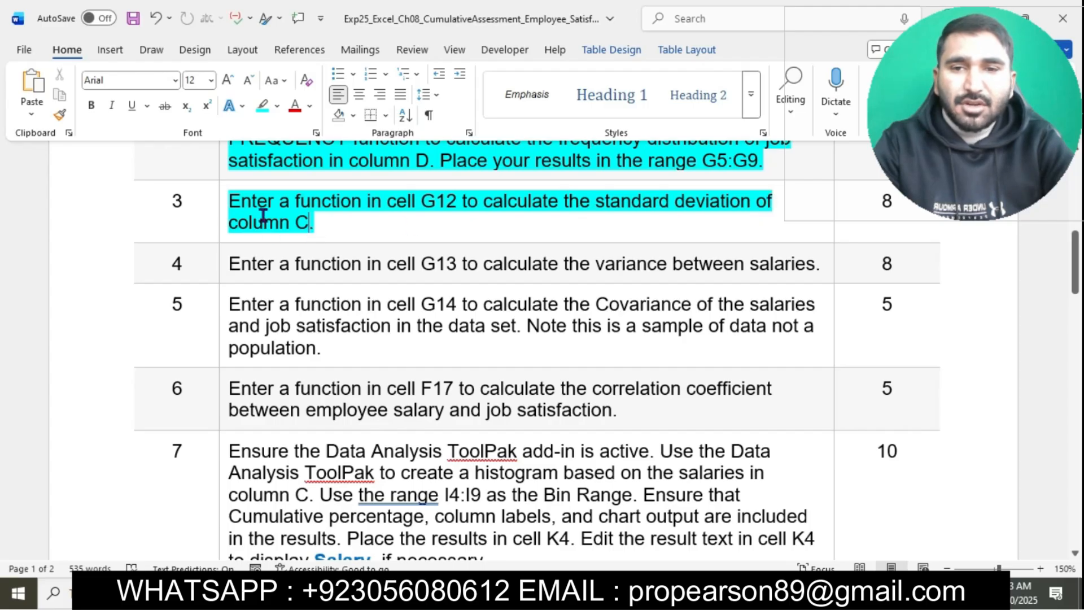
pyautogui.moveTo(235, 204); pyautogui.dragTo(305, 223)
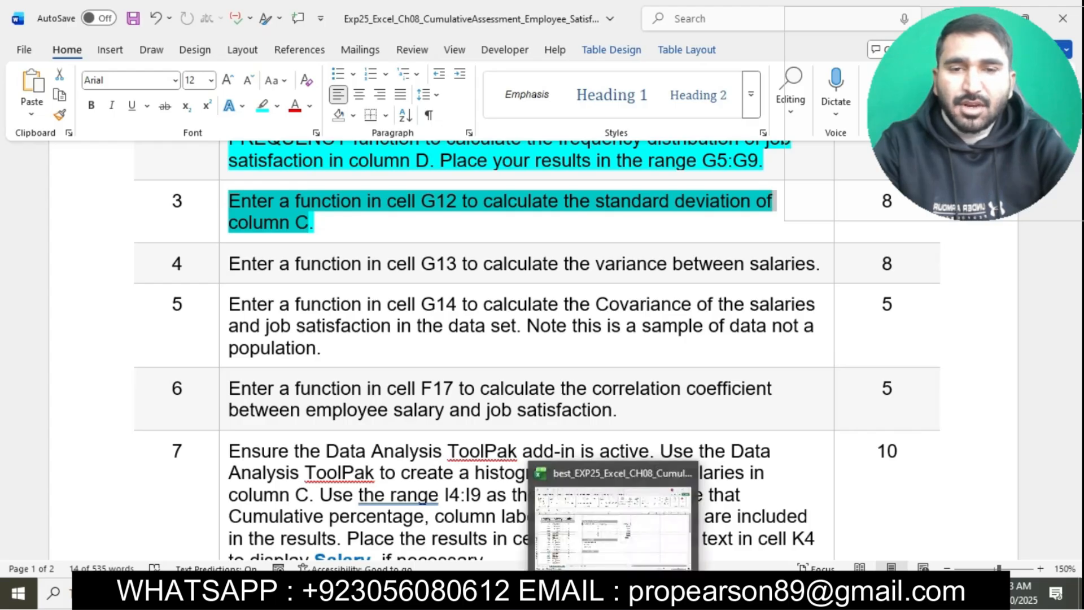
# Switch to the Excel workbook and enter =STDE.S(C4:C53) in cell G12 of the Employee Satisfaction worksheet
pyautogui.click(615, 592)
pyautogui.click(489, 381)
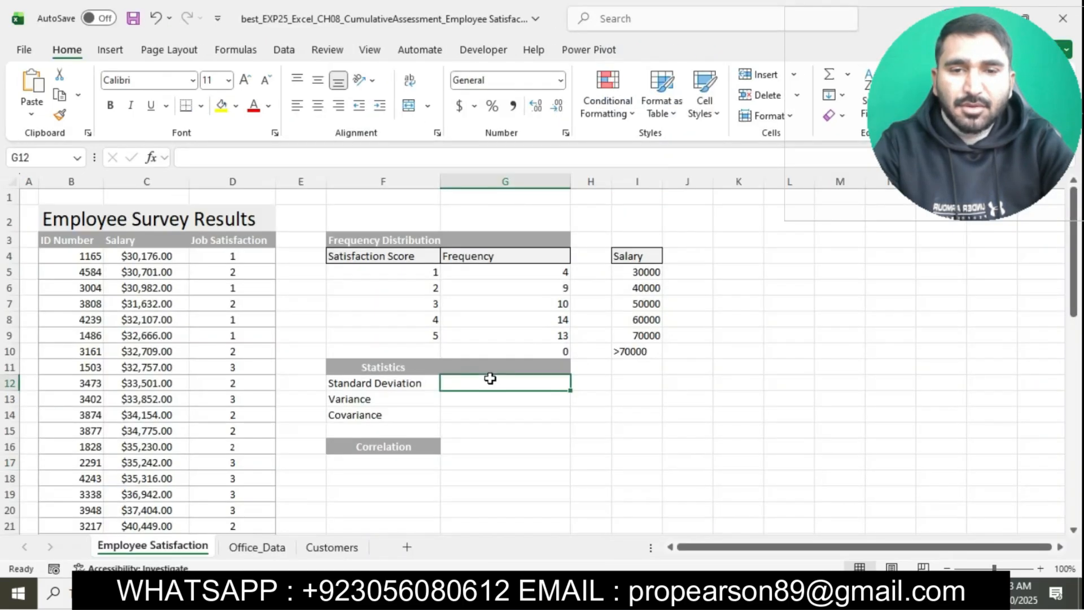
pyautogui.doubleClick(490, 378)
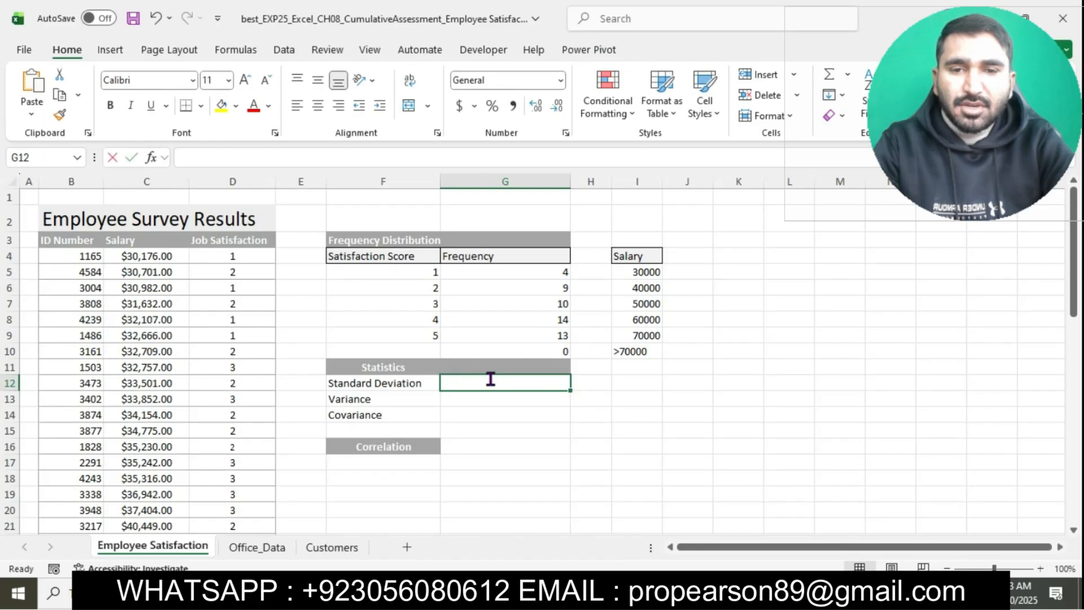
pyautogui.write('=')
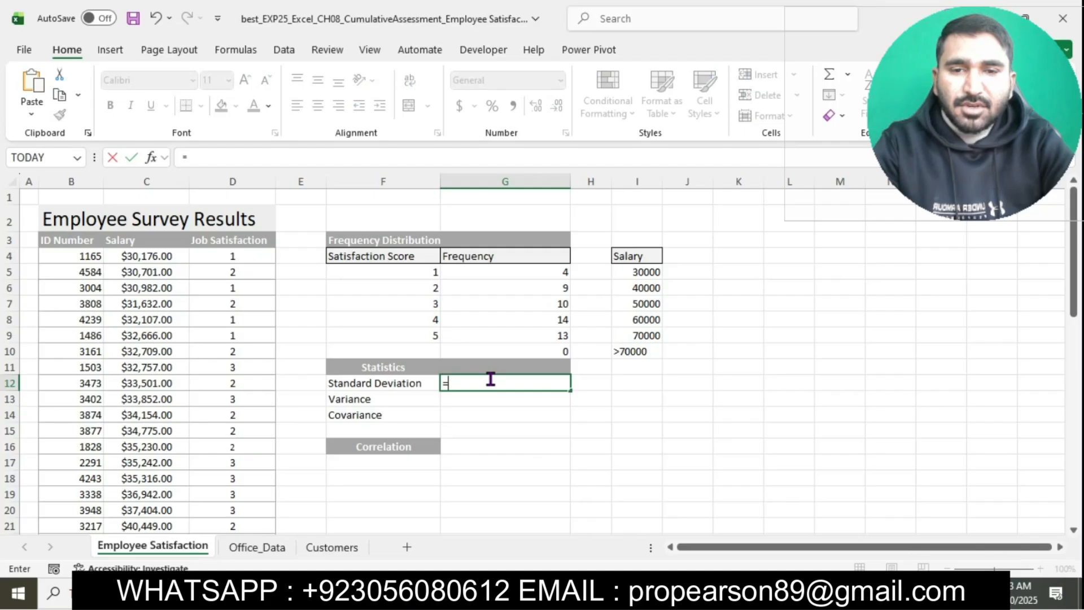
pyautogui.write('ST')
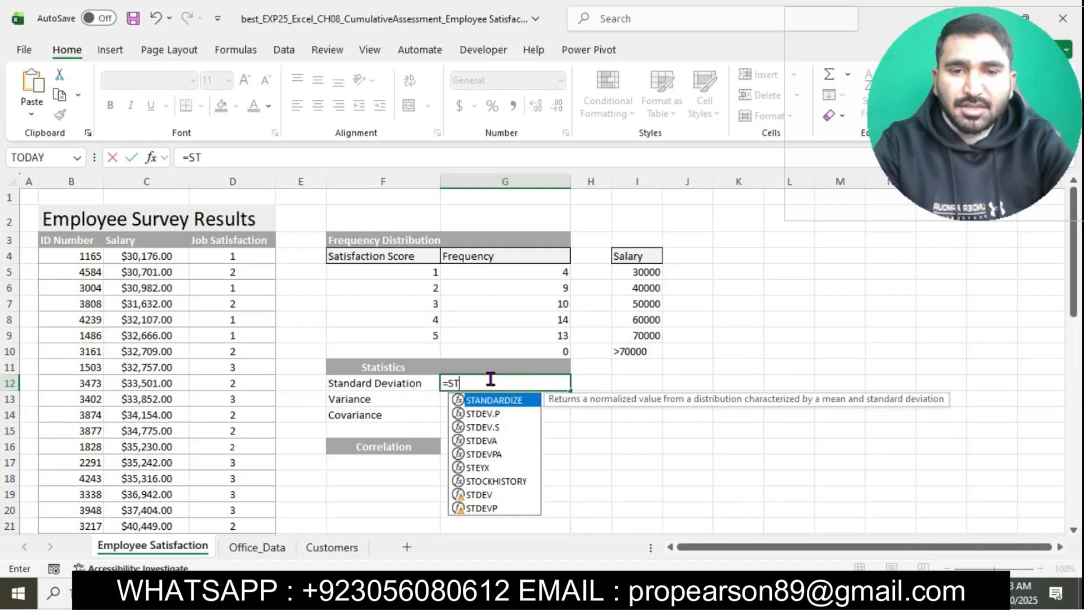
pyautogui.write('DE')
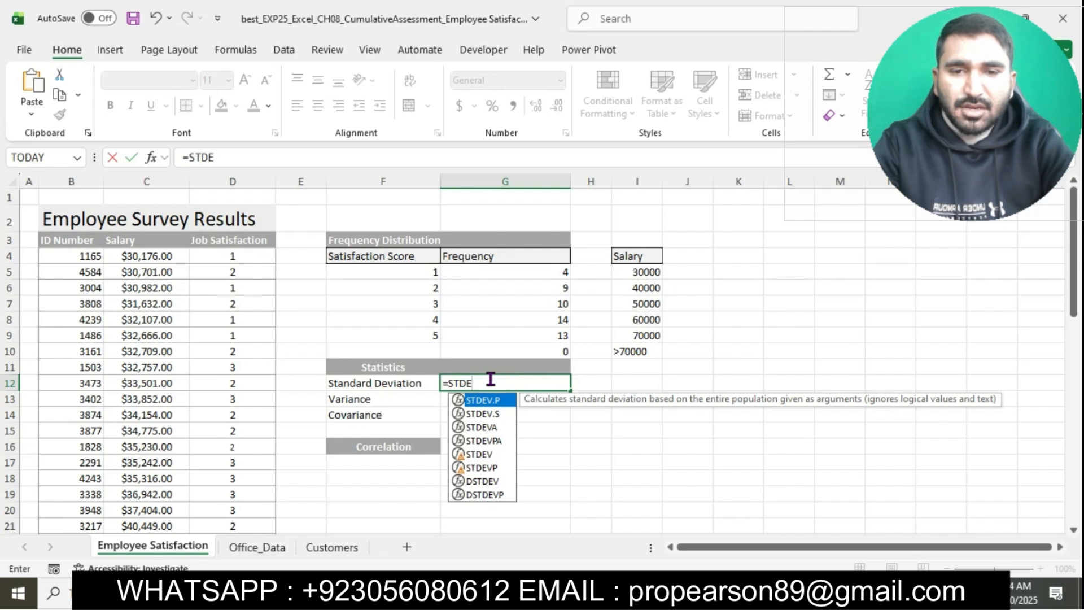
pyautogui.write('.')
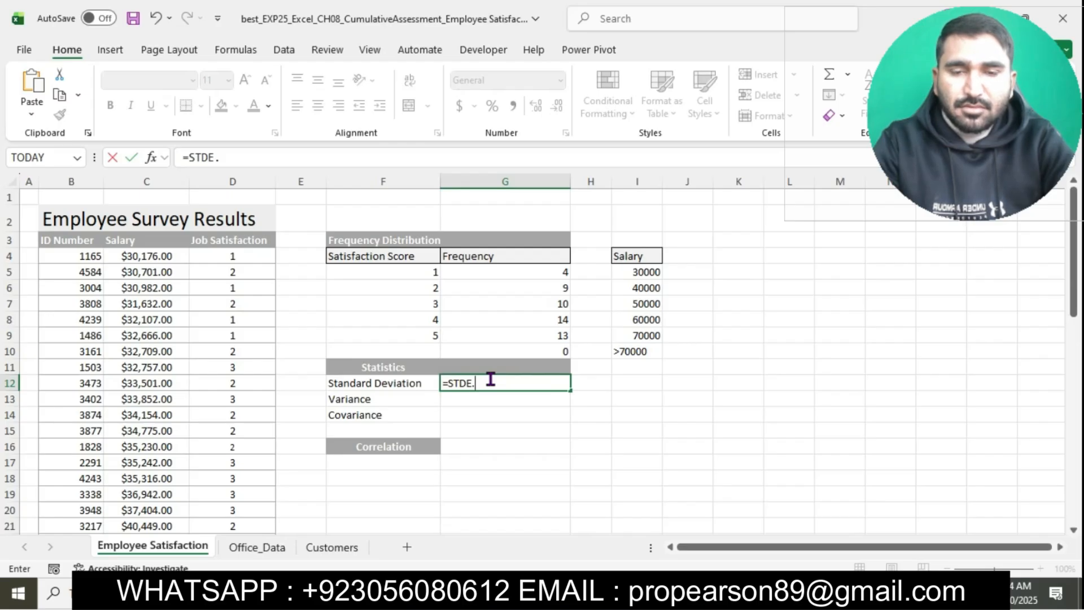
pyautogui.write('S')
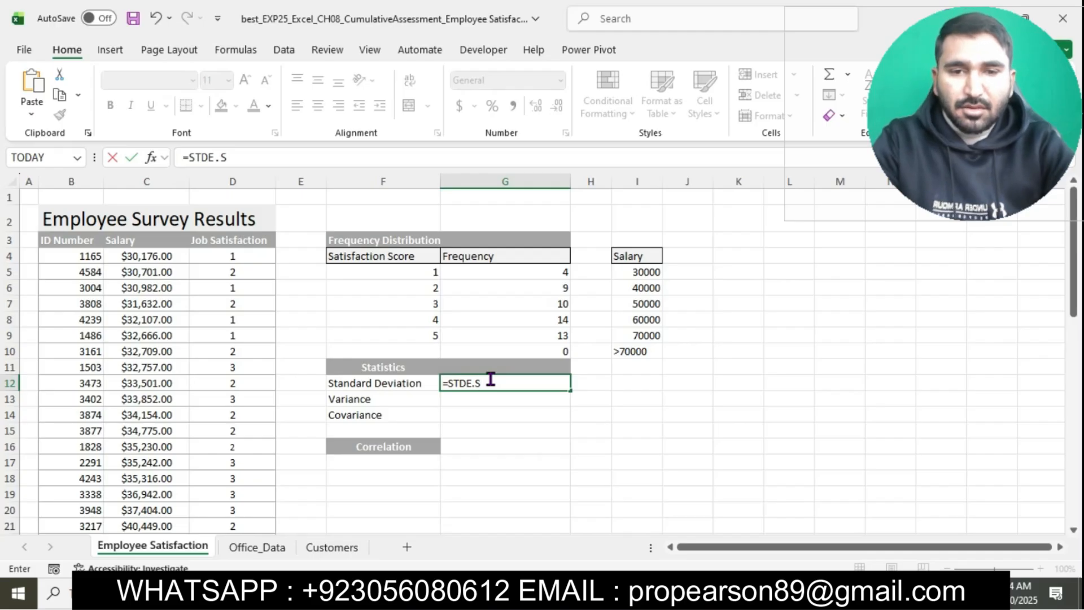
pyautogui.write('(')
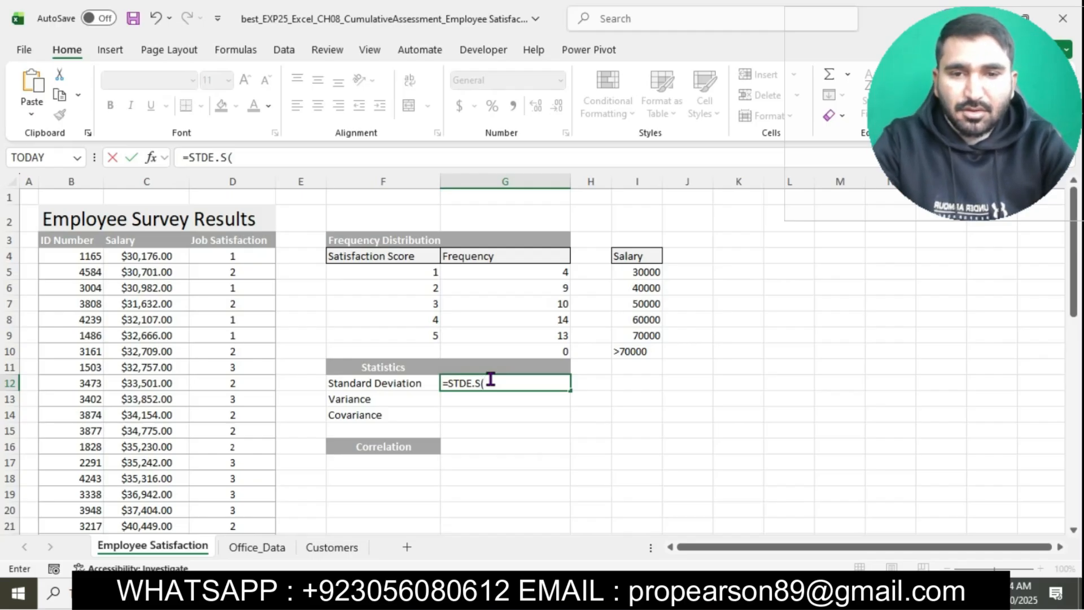
pyautogui.write('C4')
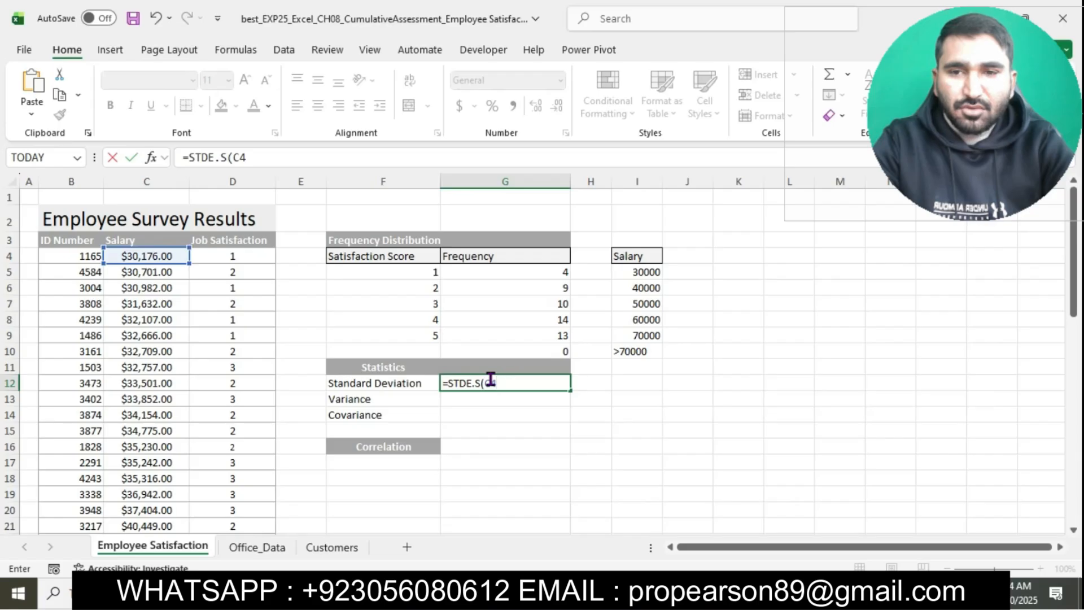
pyautogui.write(':C5')
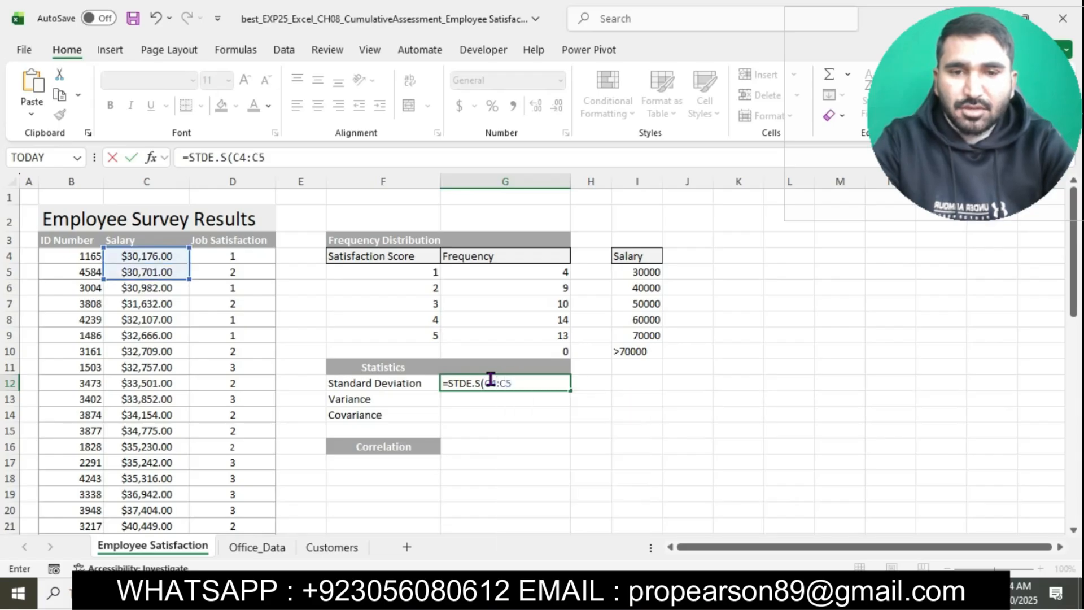
pyautogui.write('3)')
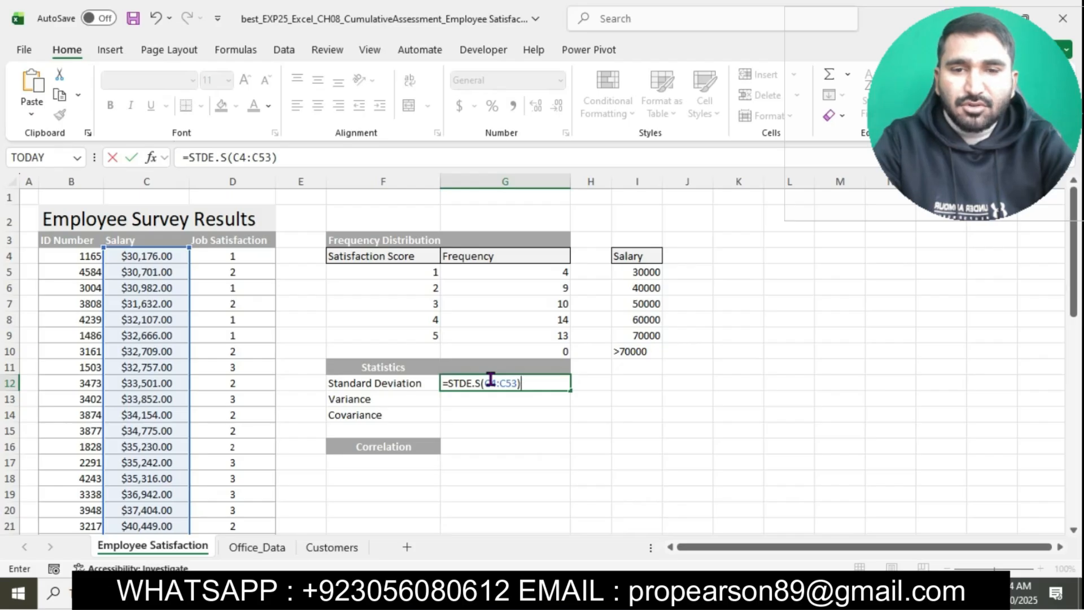
pyautogui.press('Return')
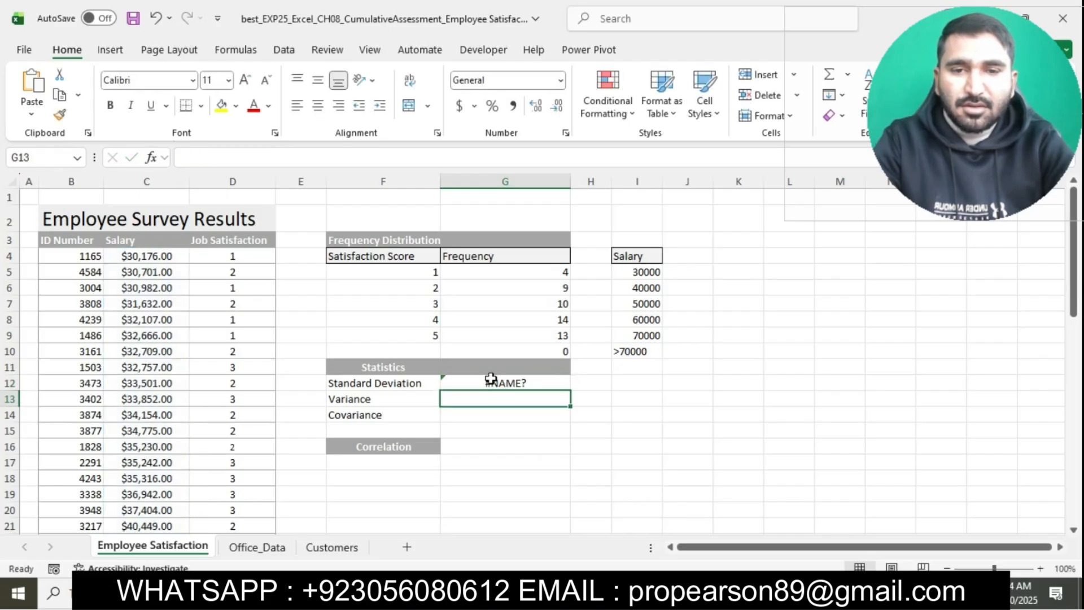
# Correct the function name in cell G12 so the formula reads =STDEV.S(C4:C53)
pyautogui.click(499, 381)
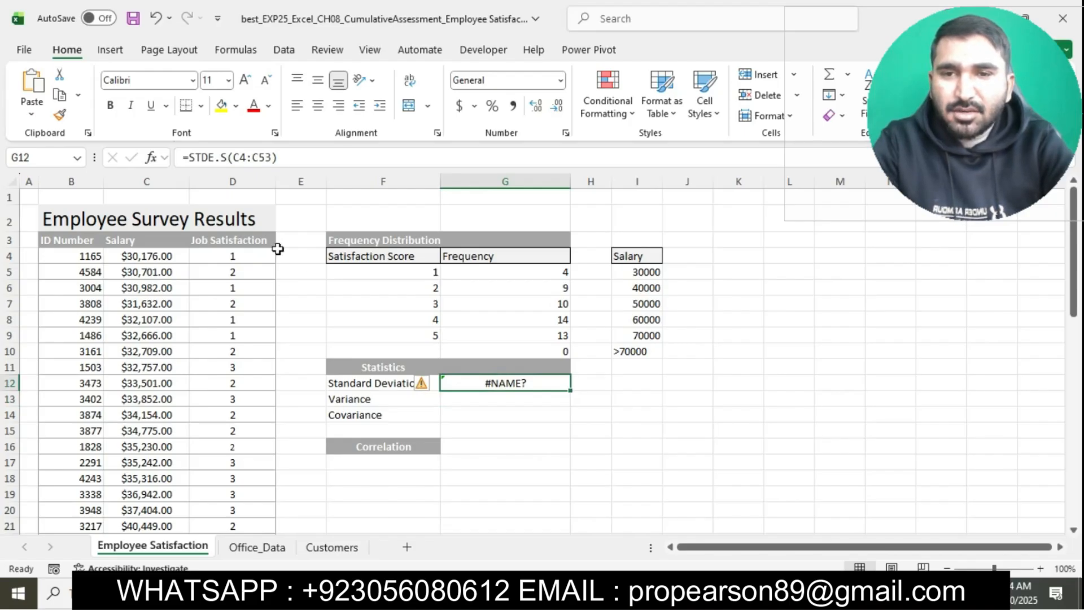
pyautogui.click(216, 158)
pyautogui.write('V')
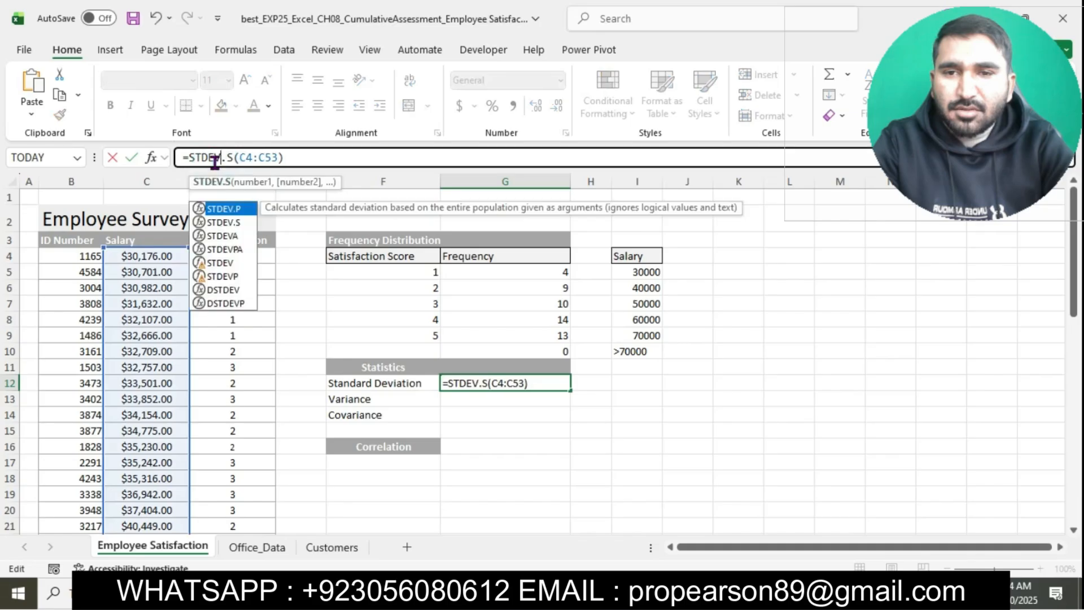
pyautogui.click(293, 156)
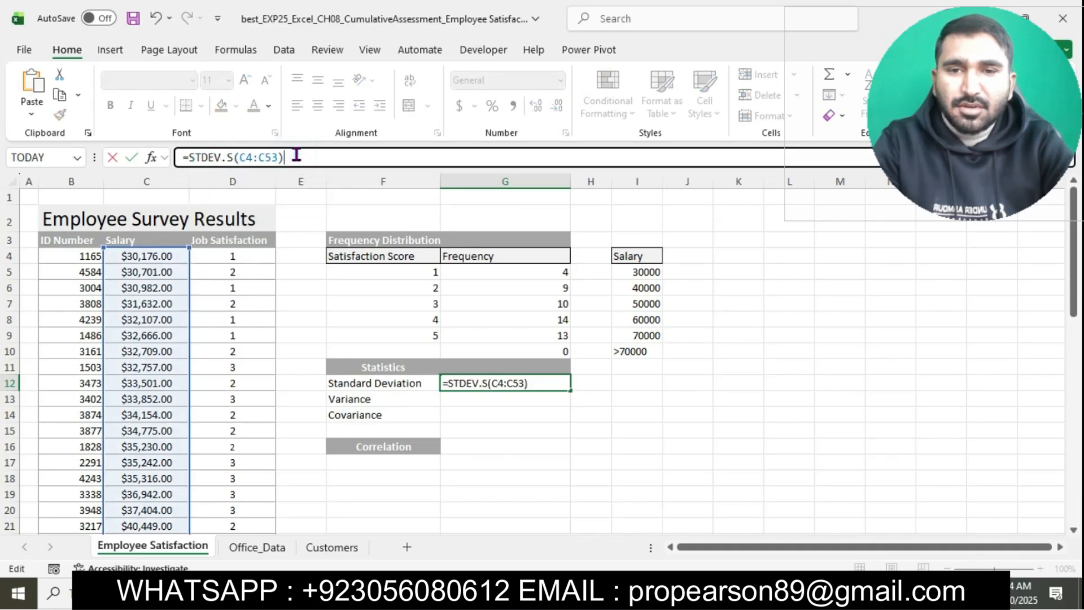
pyautogui.press('Return')
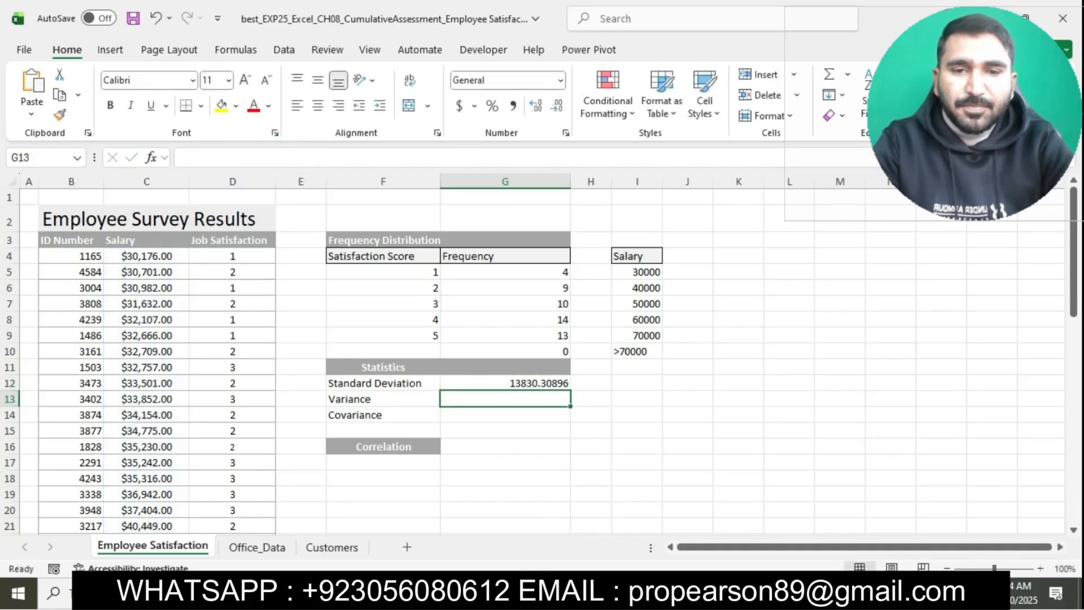
# Switch back to the Word instructions and highlight the step 4 variance instruction in turquoise
pyautogui.click(533, 593)
pyautogui.click(339, 274)
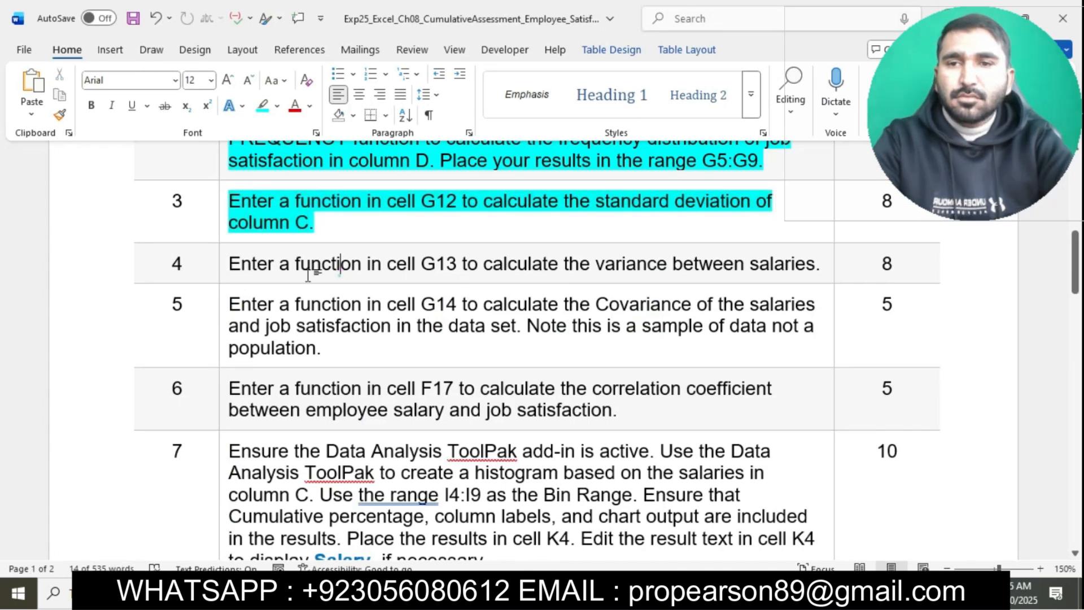
pyautogui.click(226, 264)
pyautogui.click(298, 237)
pyautogui.click(314, 266)
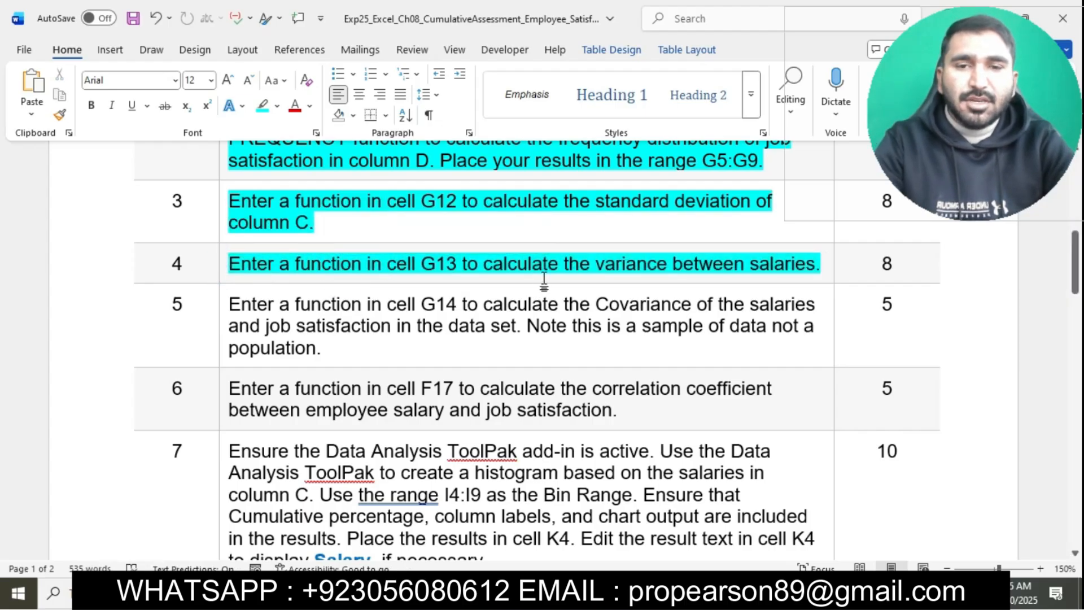
# Switch to the Excel workbook and enter =VAR.S(C4:C53) in cell G13 for the salary variance
pyautogui.click(579, 593)
pyautogui.write('=')
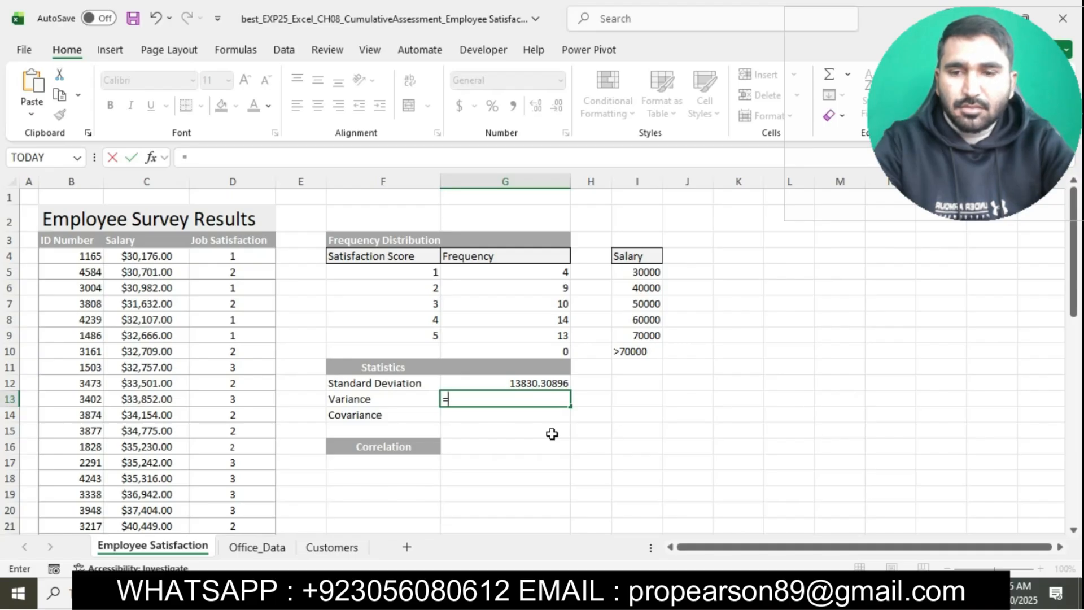
pyautogui.write('V')
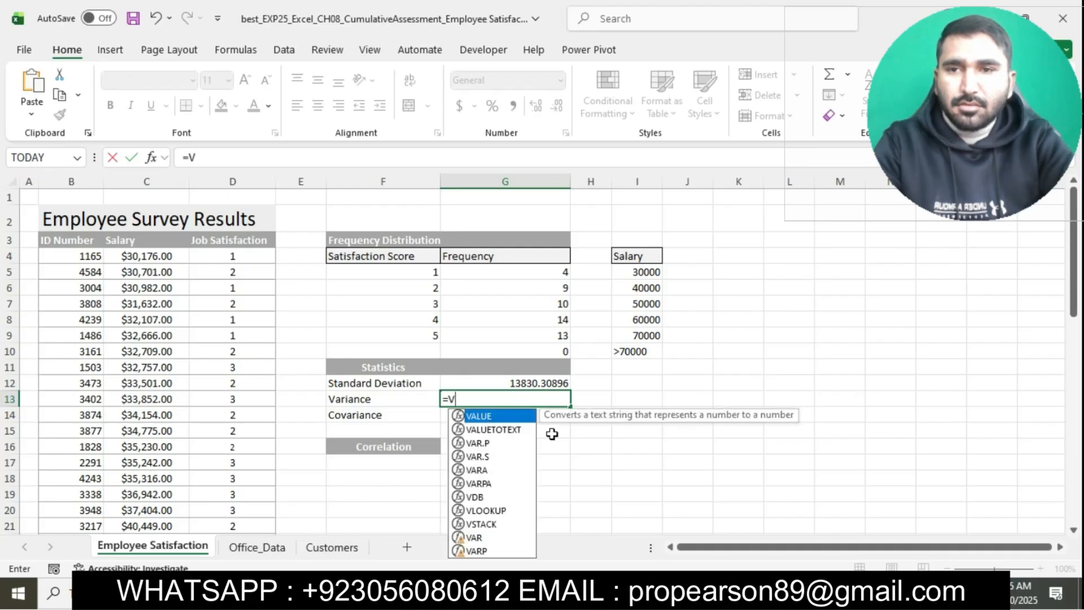
pyautogui.write('AR')
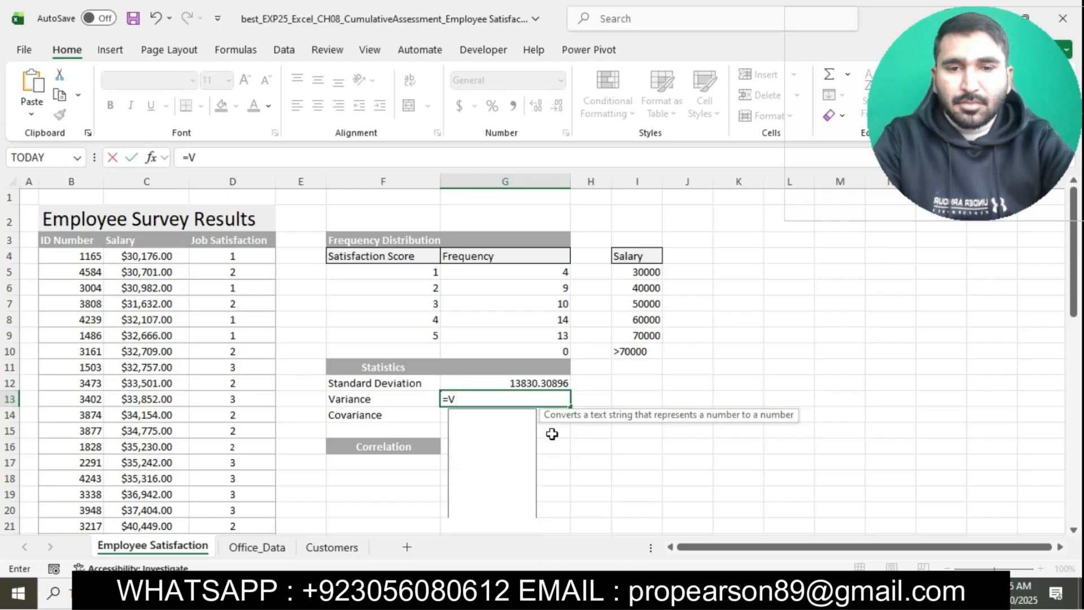
pyautogui.write('(')
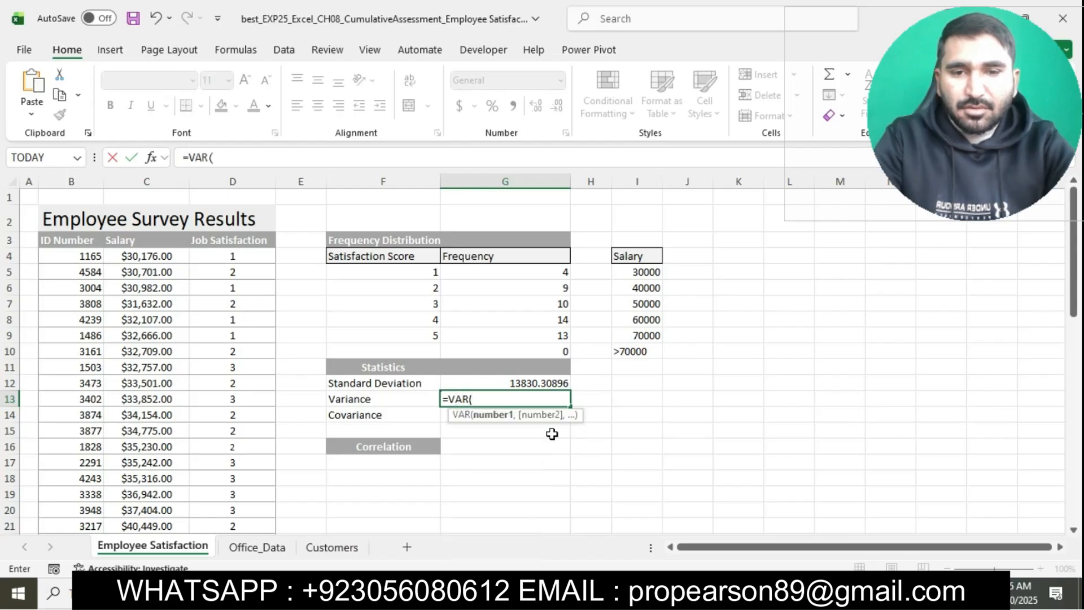
pyautogui.press('BackSpace')
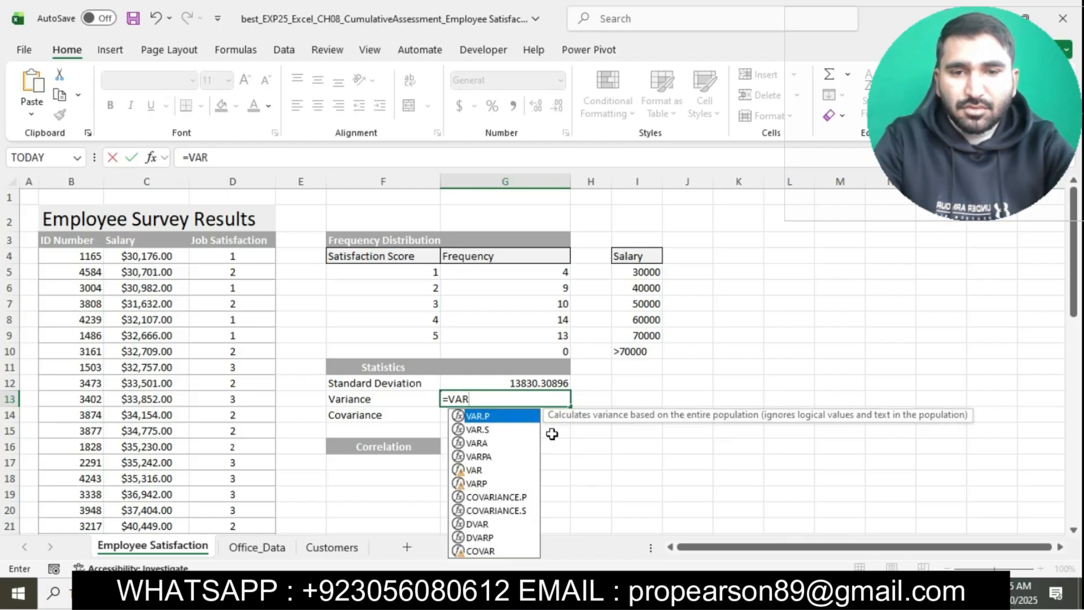
pyautogui.write('.S')
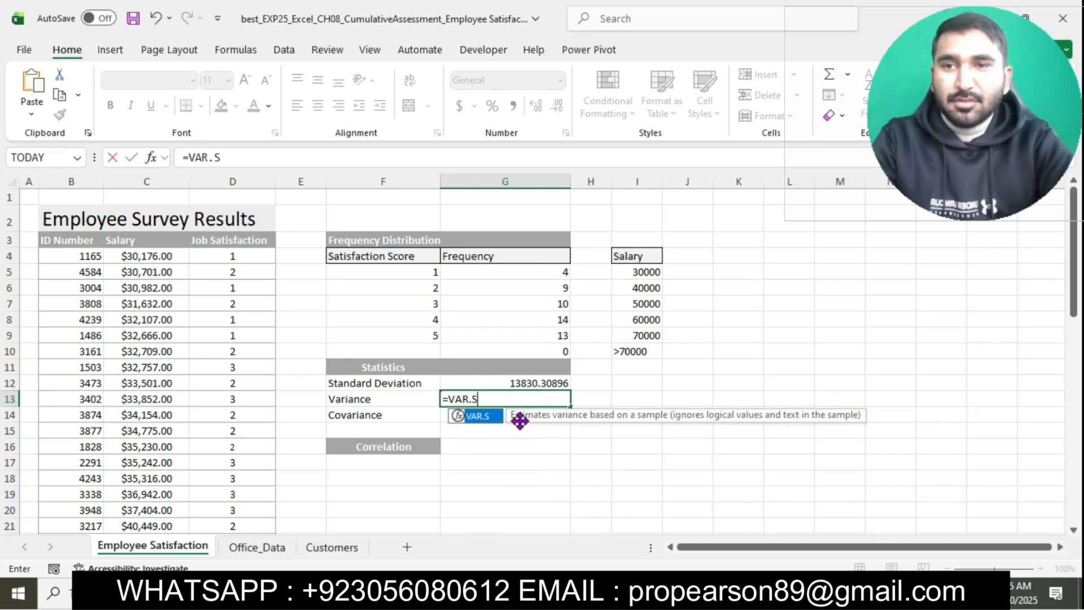
pyautogui.doubleClick(480, 416)
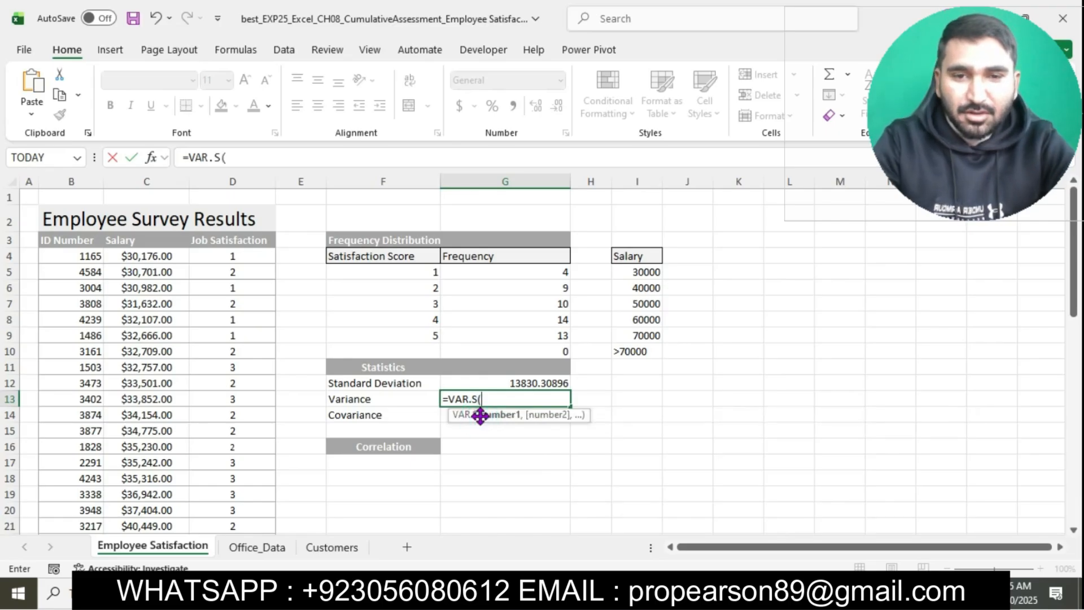
pyautogui.write('C4')
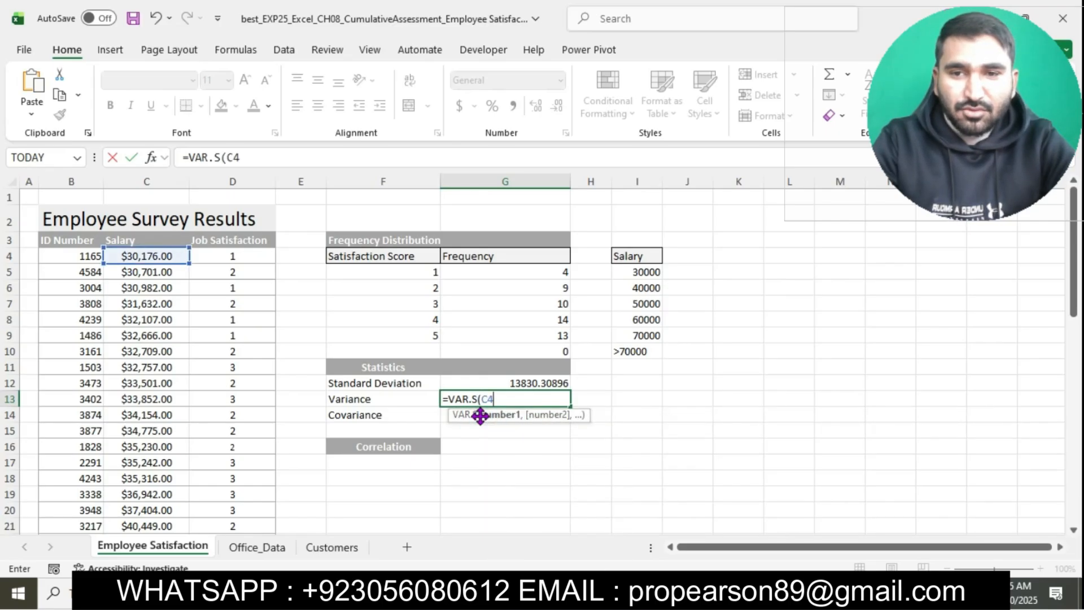
pyautogui.write(':C53')
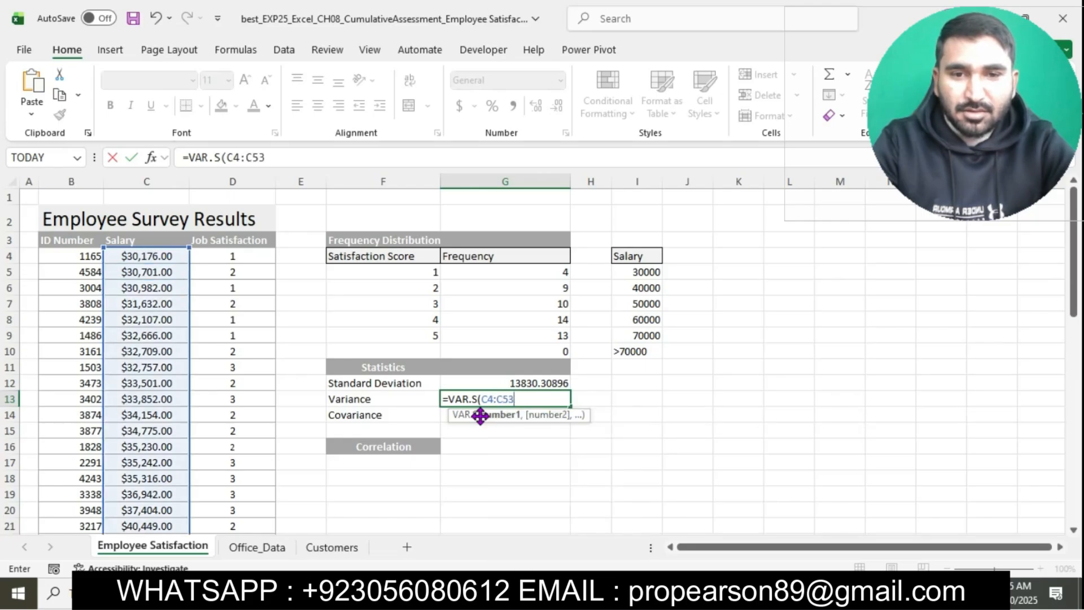
pyautogui.write(')')
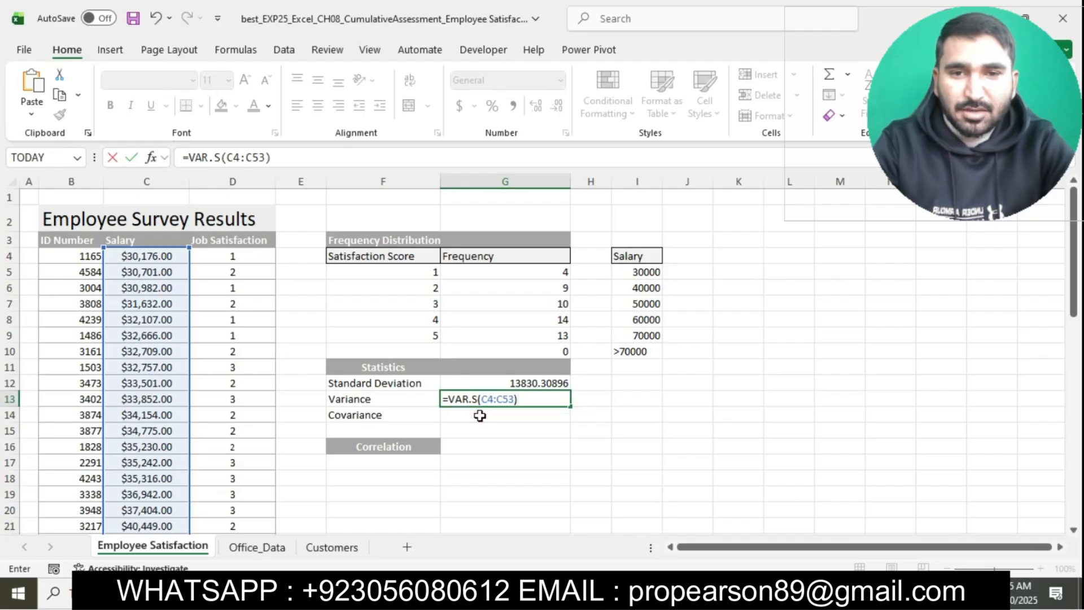
pyautogui.press('Return')
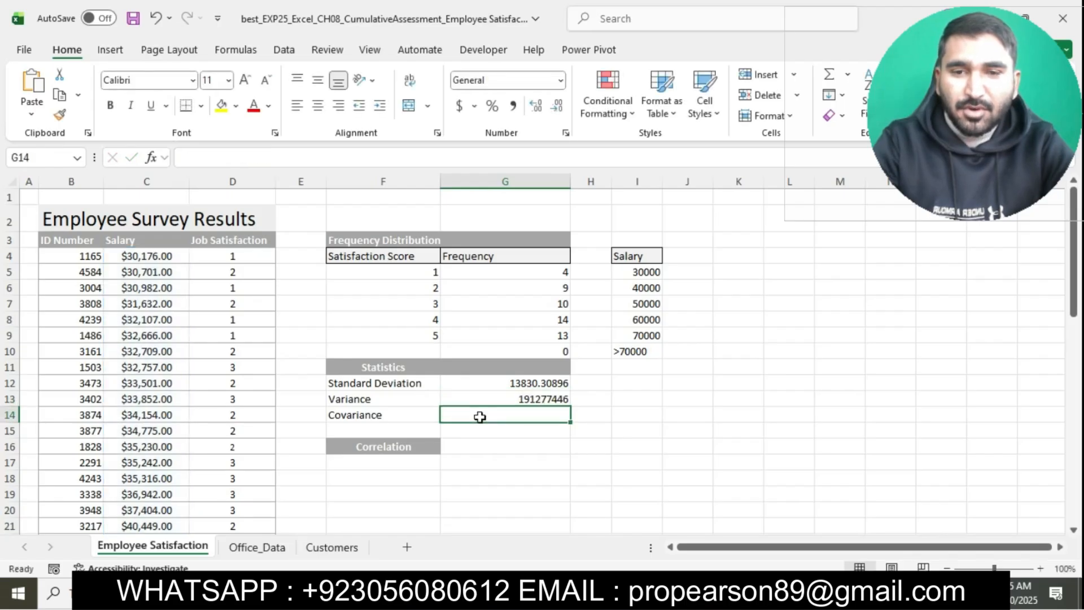
# Switch to the Word instructions, highlight the step 5 covariance instruction in turquoise and select its text
pyautogui.click(540, 592)
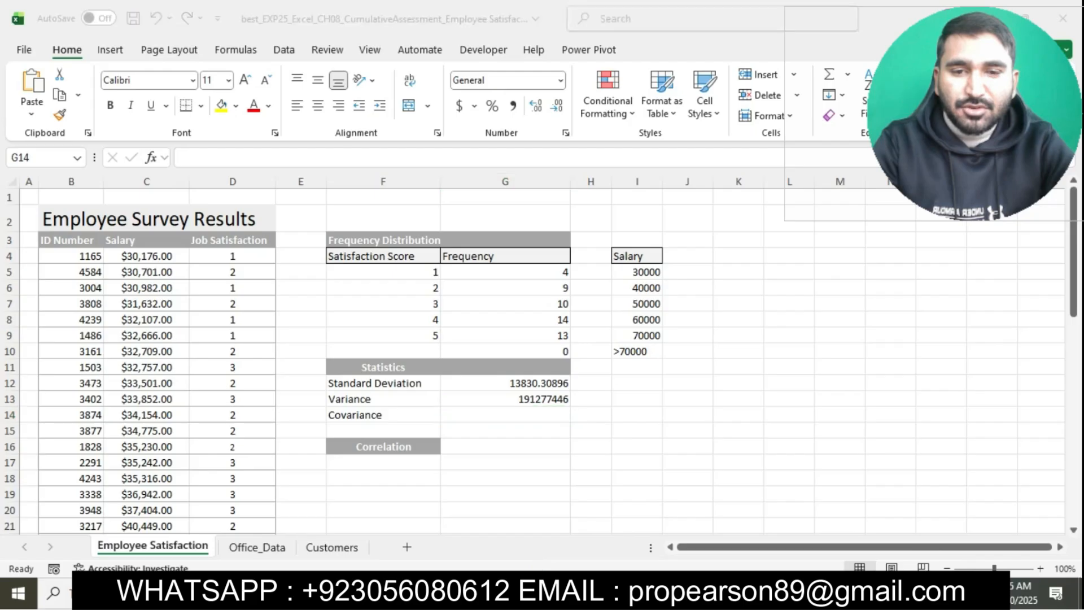
pyautogui.scroll(-2, 529, 316)
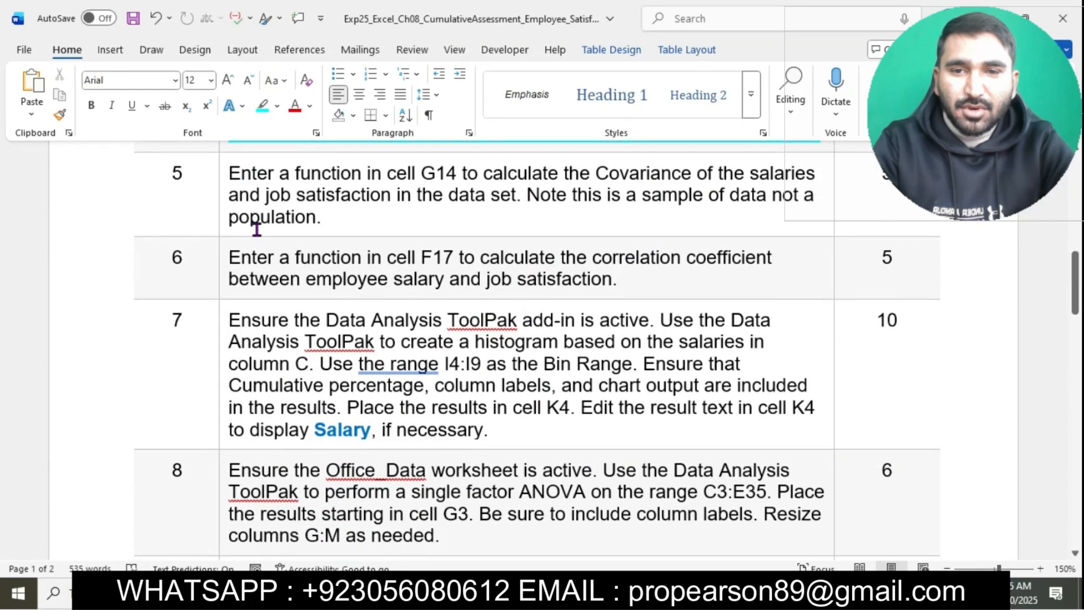
pyautogui.click(221, 176)
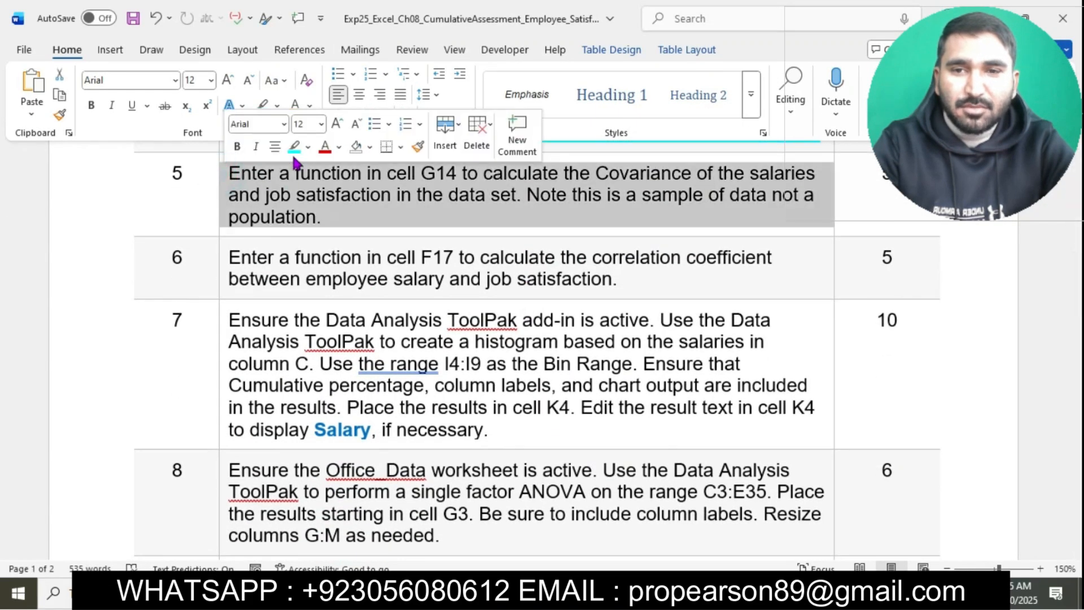
pyautogui.click(293, 148)
pyautogui.click(305, 194)
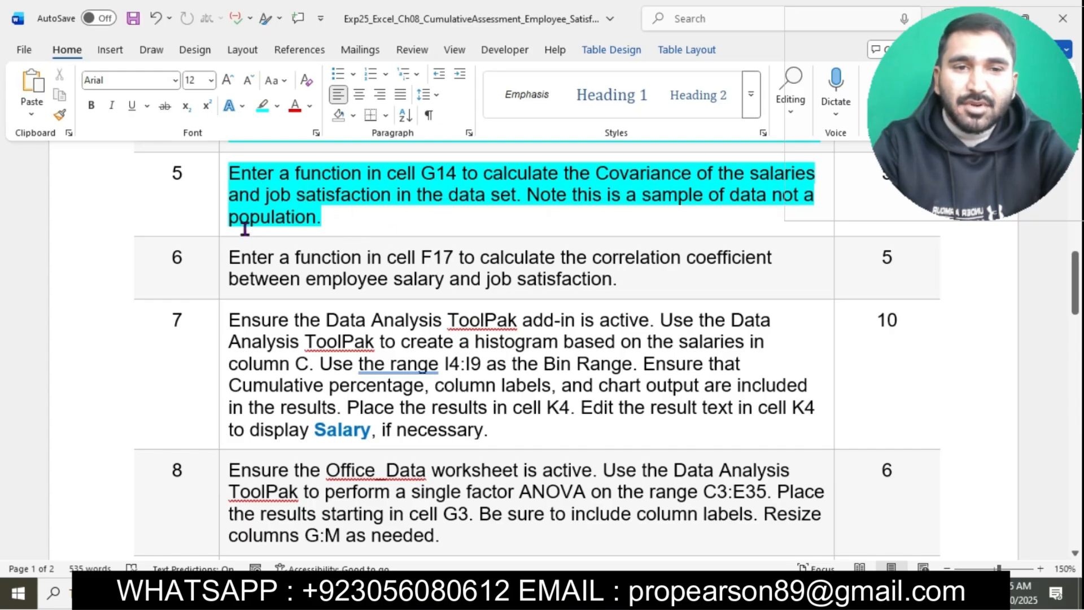
pyautogui.moveTo(230, 173); pyautogui.dragTo(412, 217)
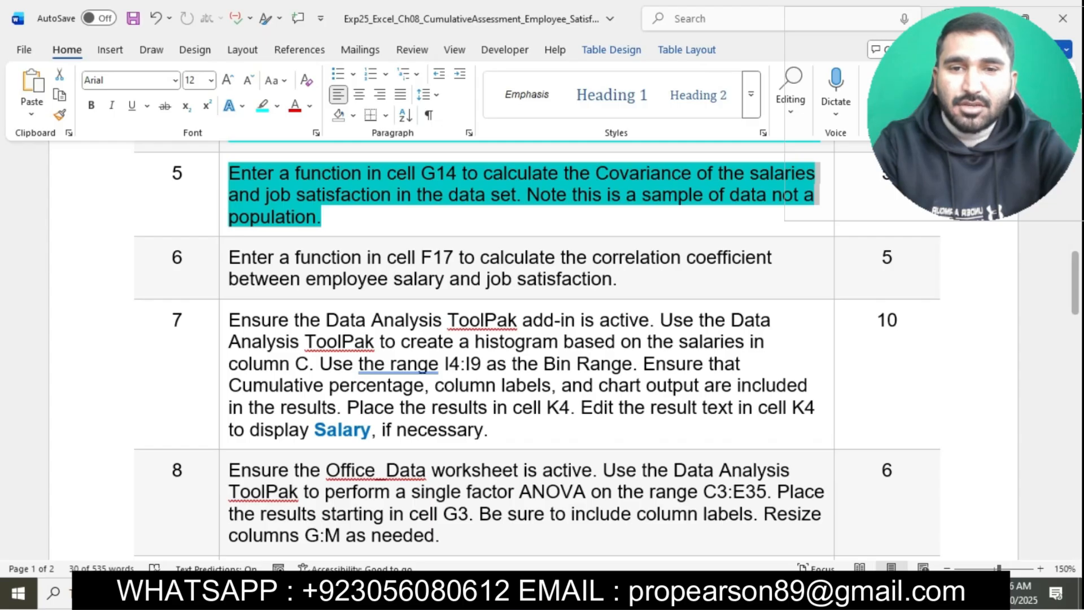
# Switch to the Excel workbook and enter =COVARIANCE.S(C4:C53,D4:D53) in cell G14 for the salary and job satisfaction covariance
pyautogui.click(570, 593)
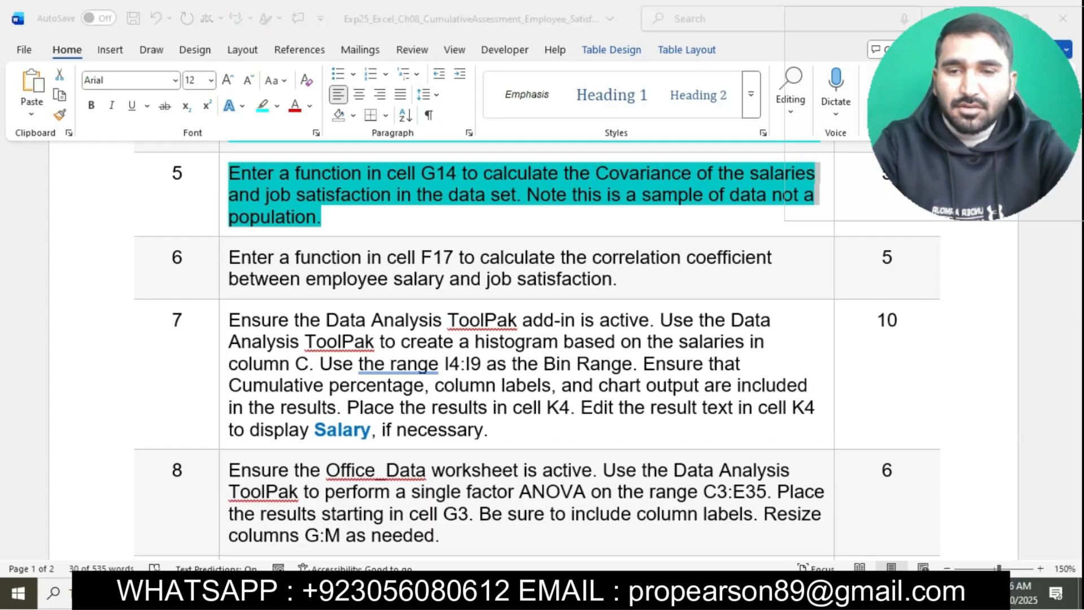
pyautogui.write('=')
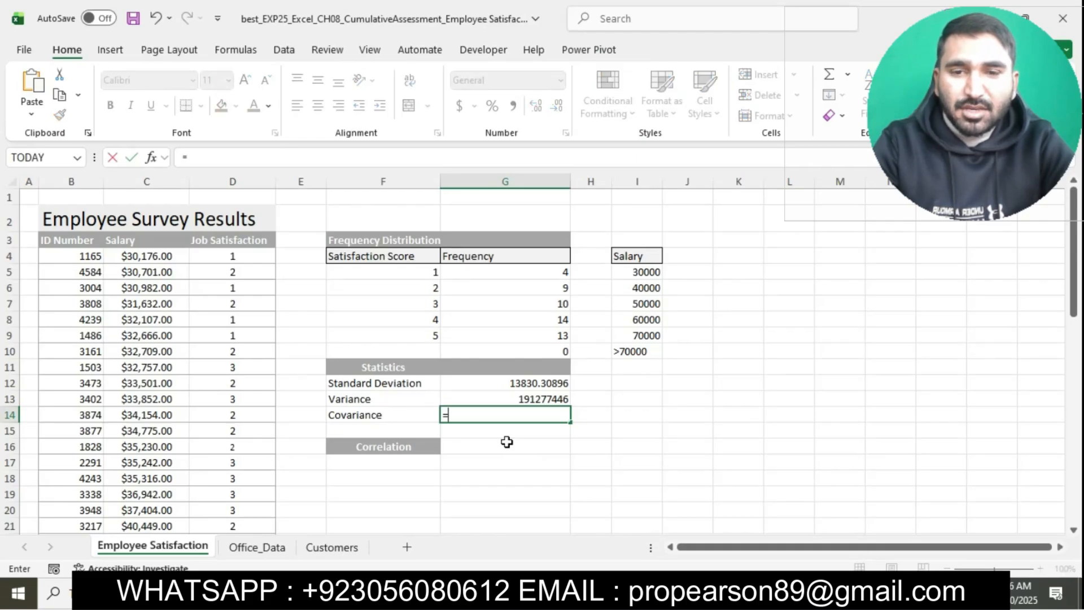
pyautogui.write('COVE')
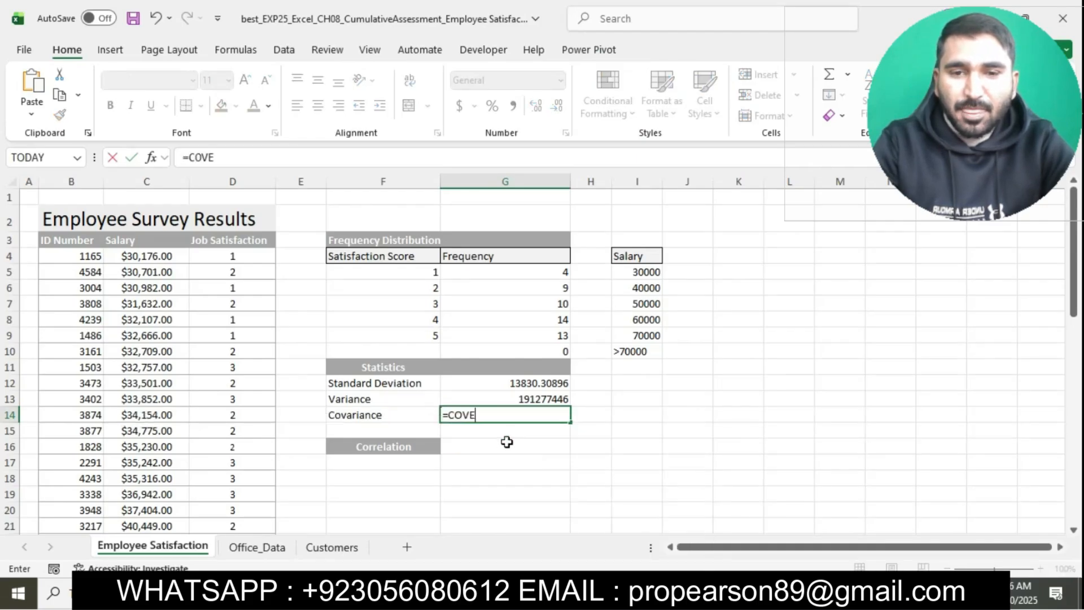
pyautogui.press('BackSpace')
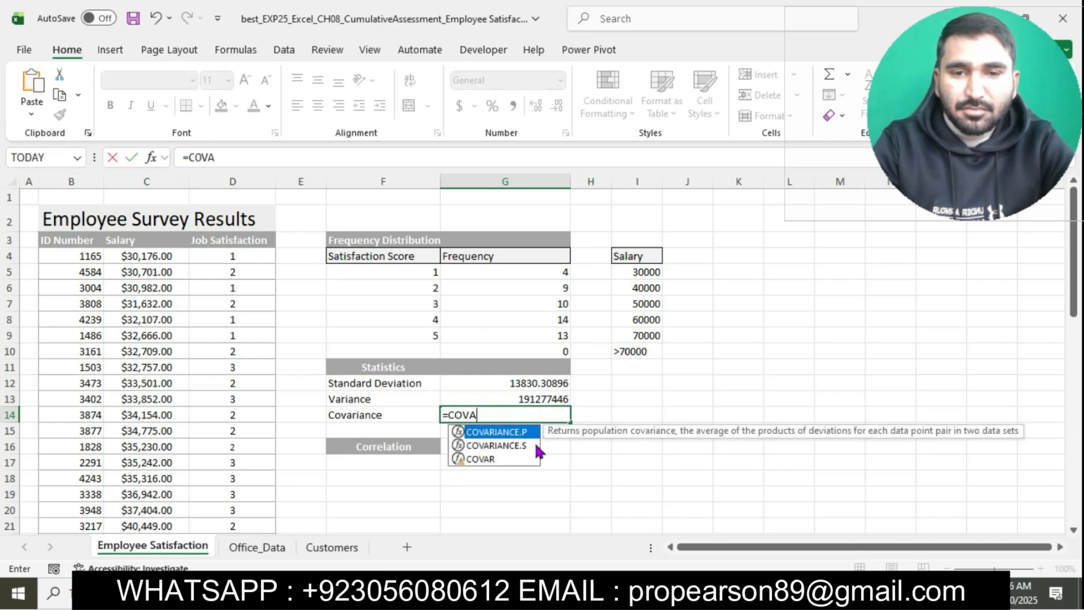
pyautogui.doubleClick(507, 444)
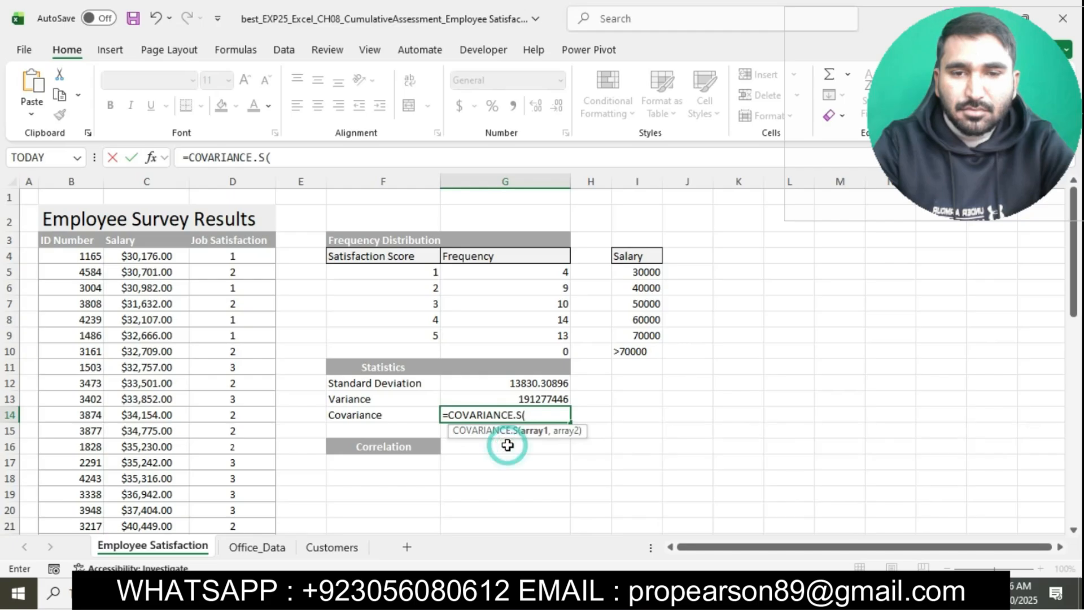
pyautogui.write('C4')
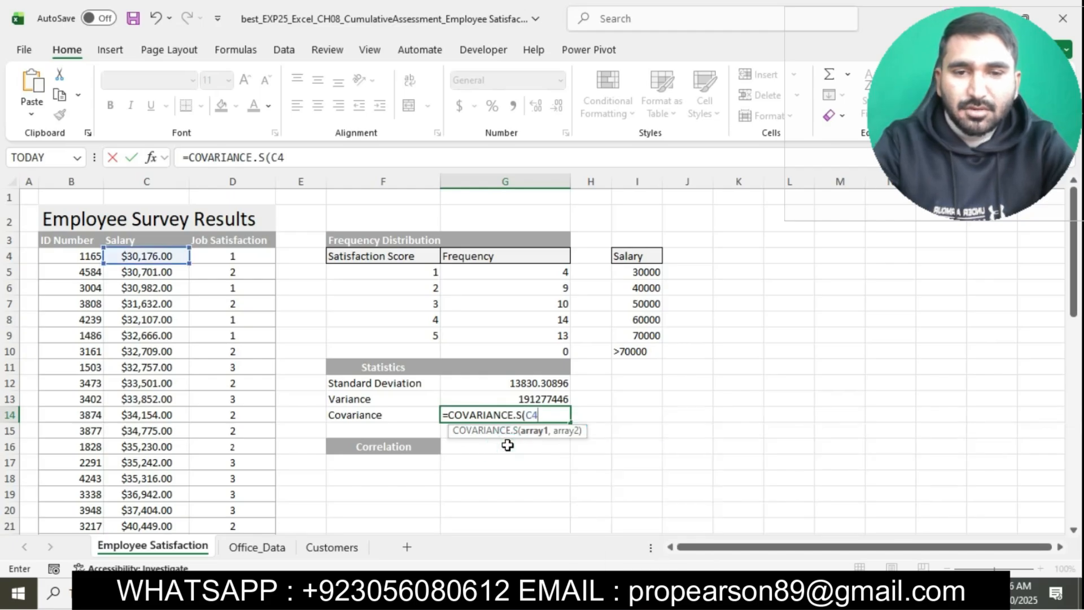
pyautogui.write(':')
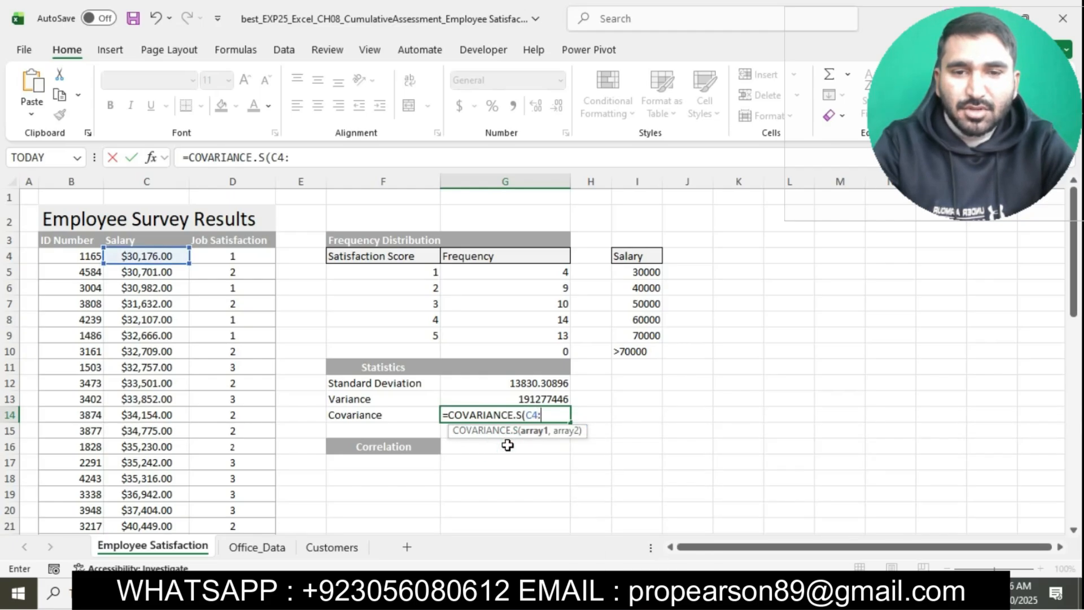
pyautogui.write('C53,D4')
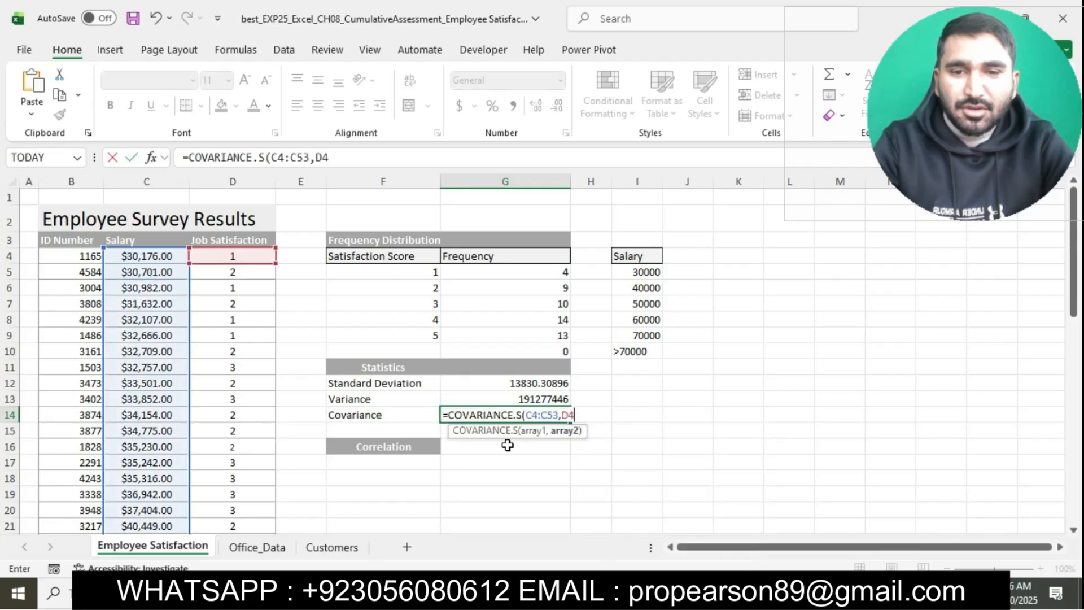
pyautogui.write(':D53')
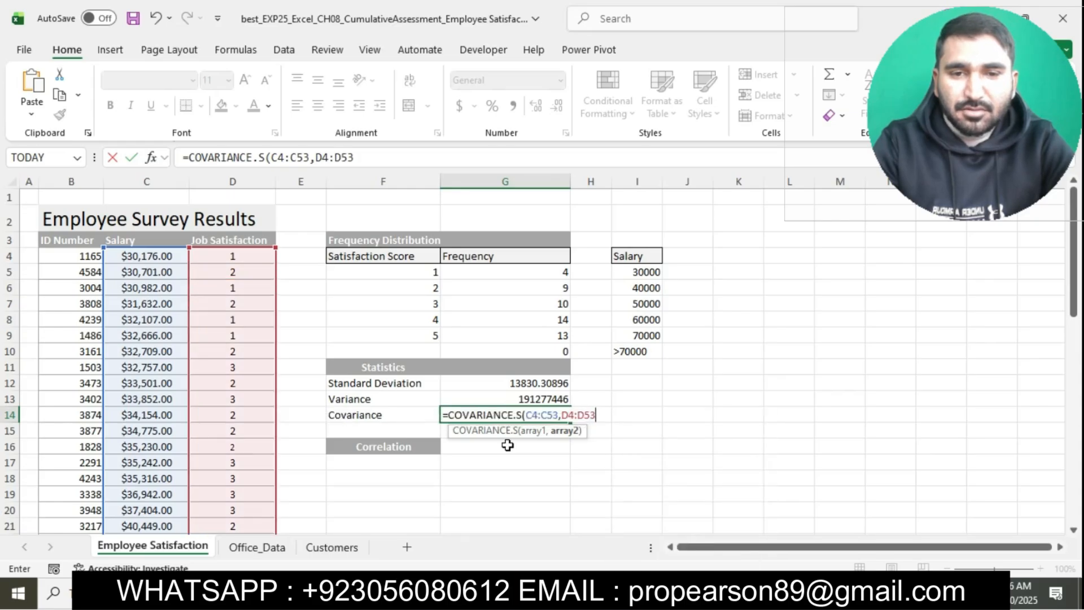
pyautogui.write(')')
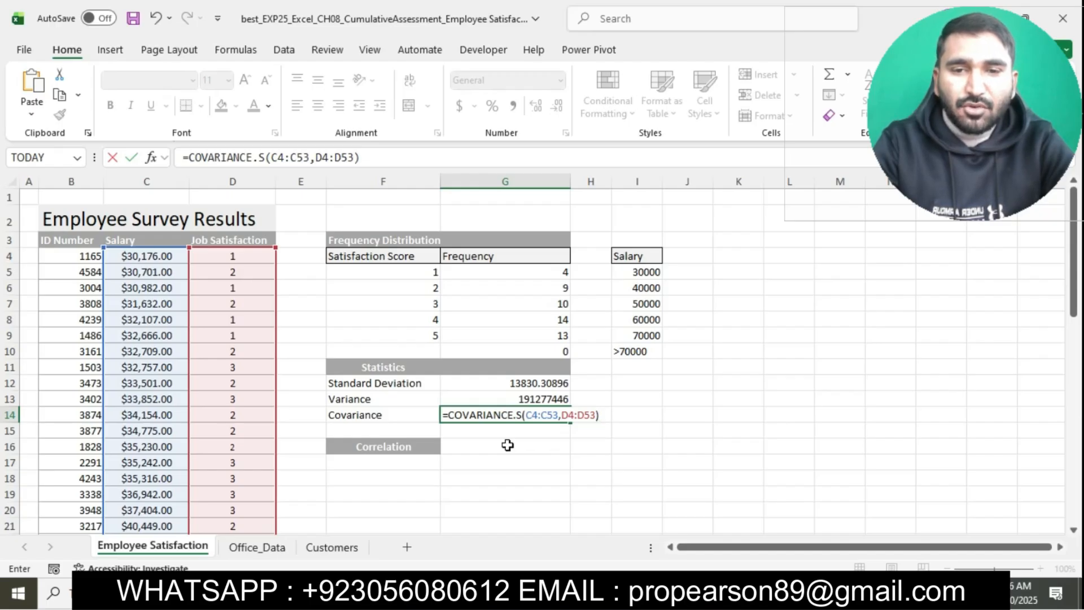
pyautogui.press('Return')
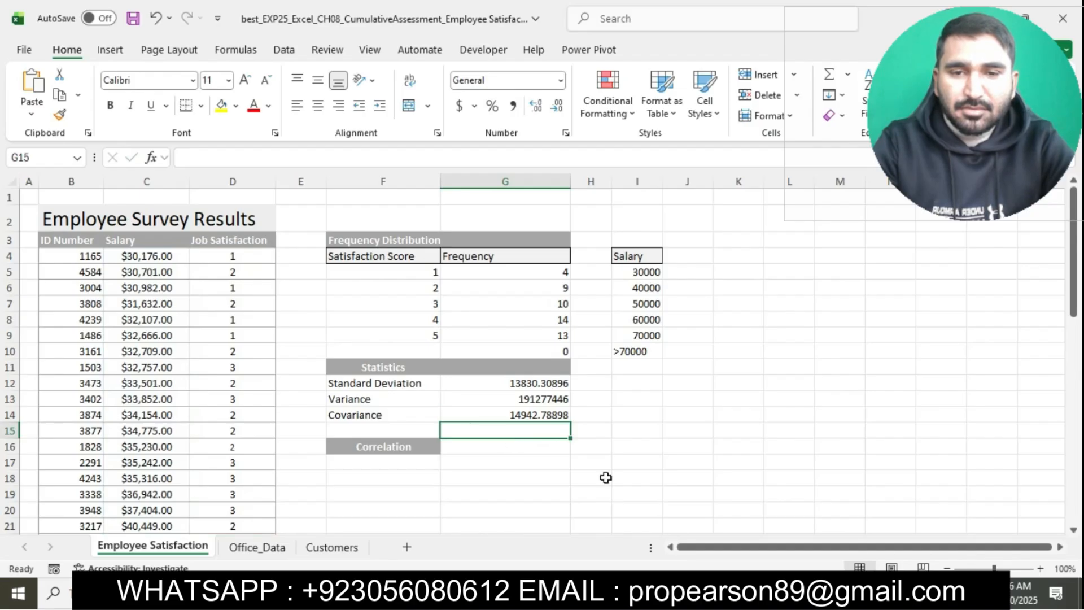
# Switch back to the Word instructions and highlight the step 6 correlation coefficient instruction in turquoise
pyautogui.click(526, 594)
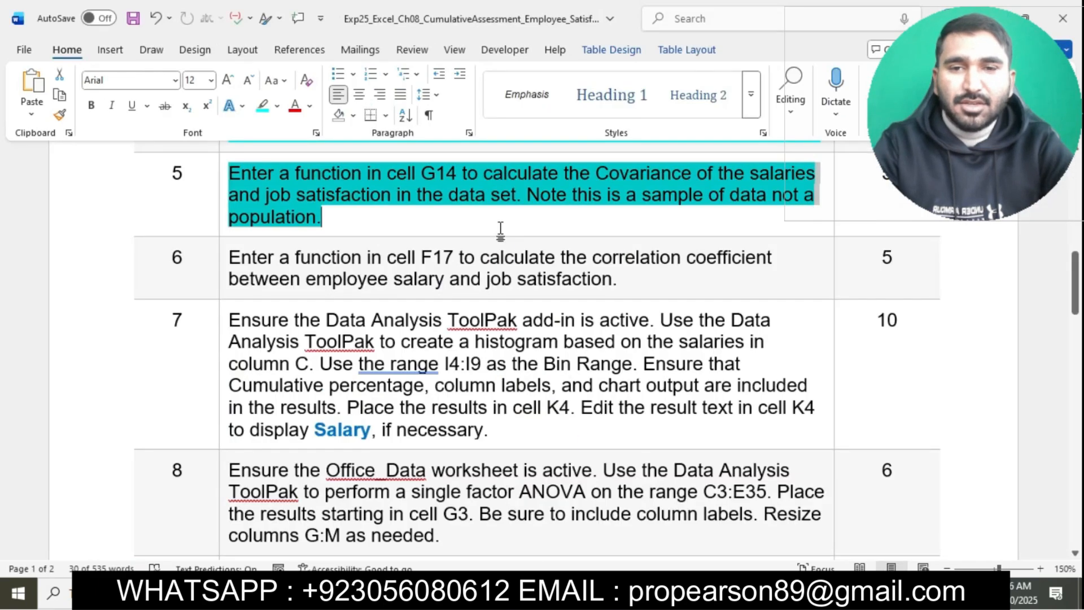
pyautogui.scroll(-2, 496, 231)
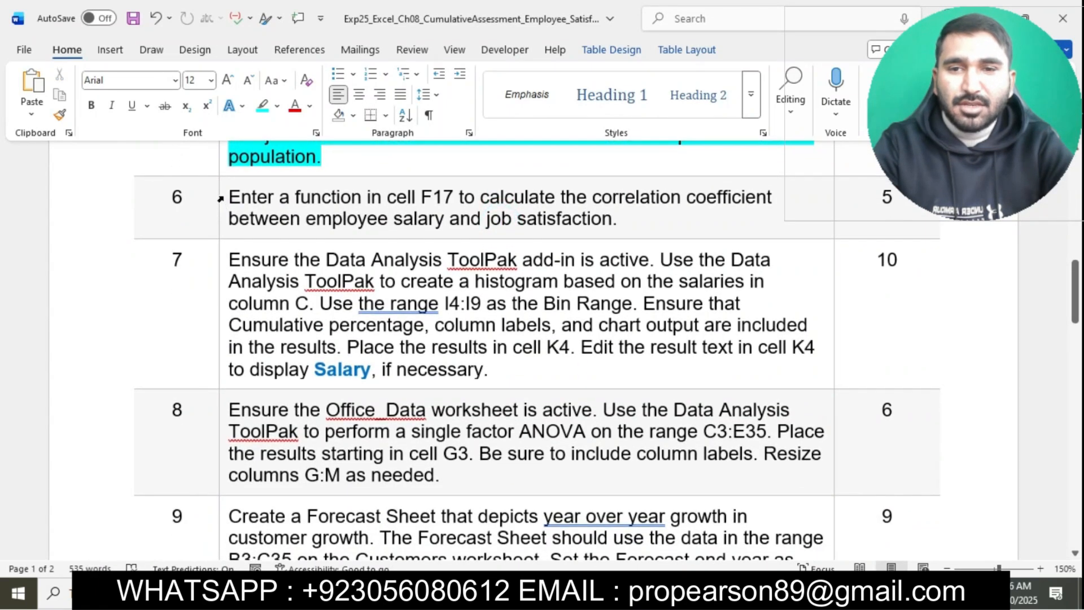
pyautogui.click(220, 199)
pyautogui.click(292, 174)
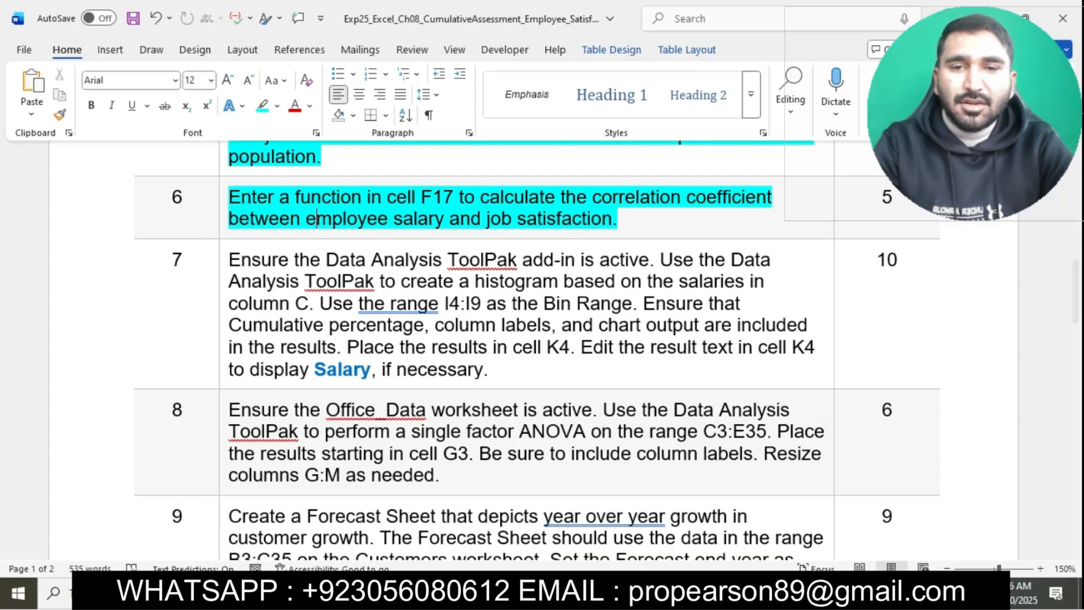
# Switch to the Excel workbook and enter =CORREL(C4:C53,D4:D53) in cell F17 for the salary and job satisfaction correlation
pyautogui.click(579, 593)
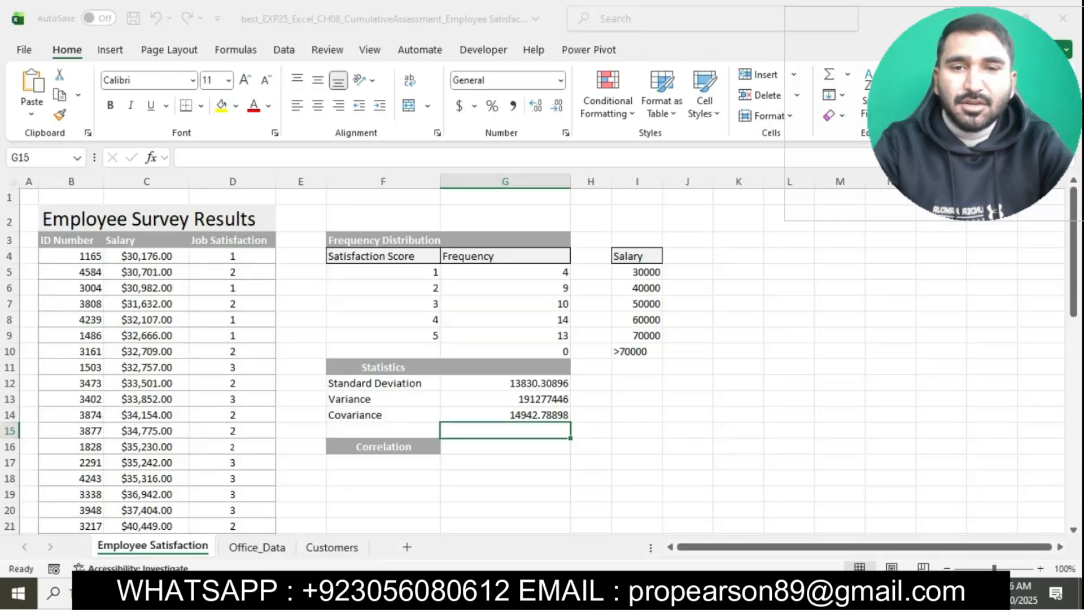
pyautogui.click(399, 462)
pyautogui.write('=')
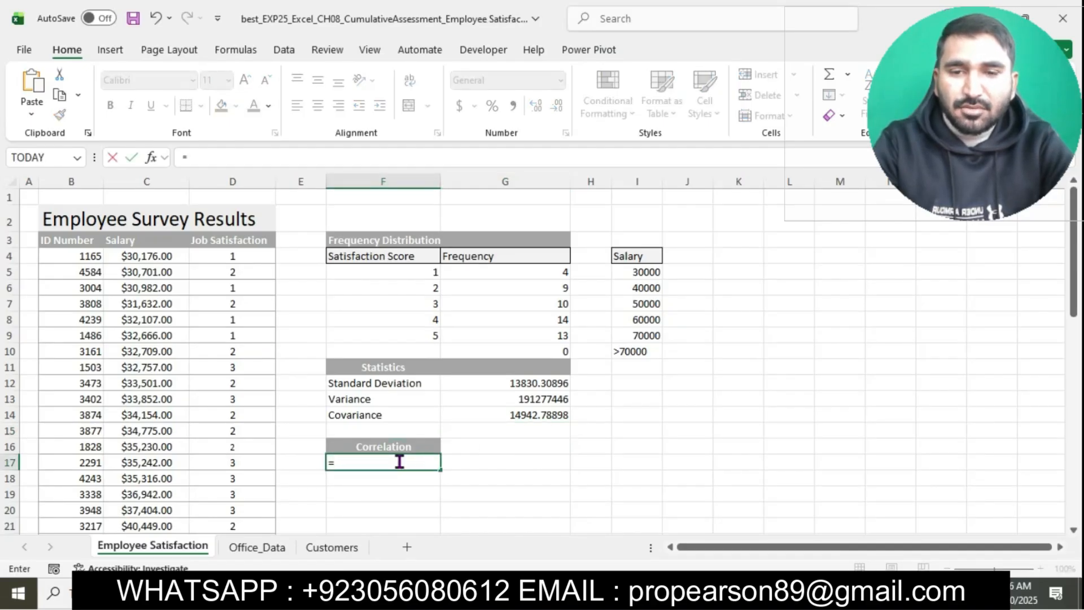
pyautogui.write('CO')
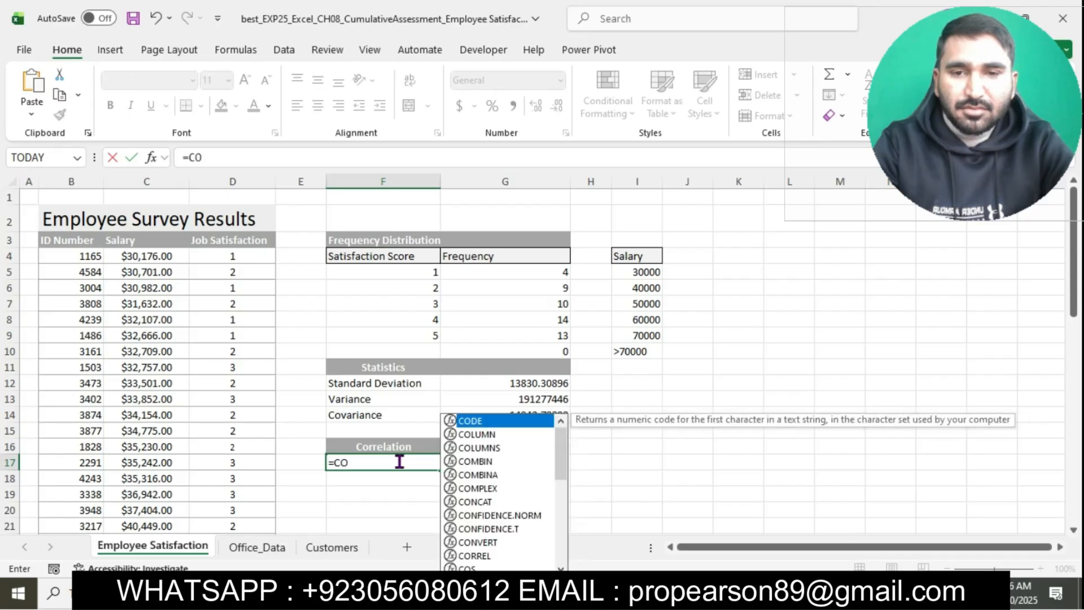
pyautogui.write('RRE')
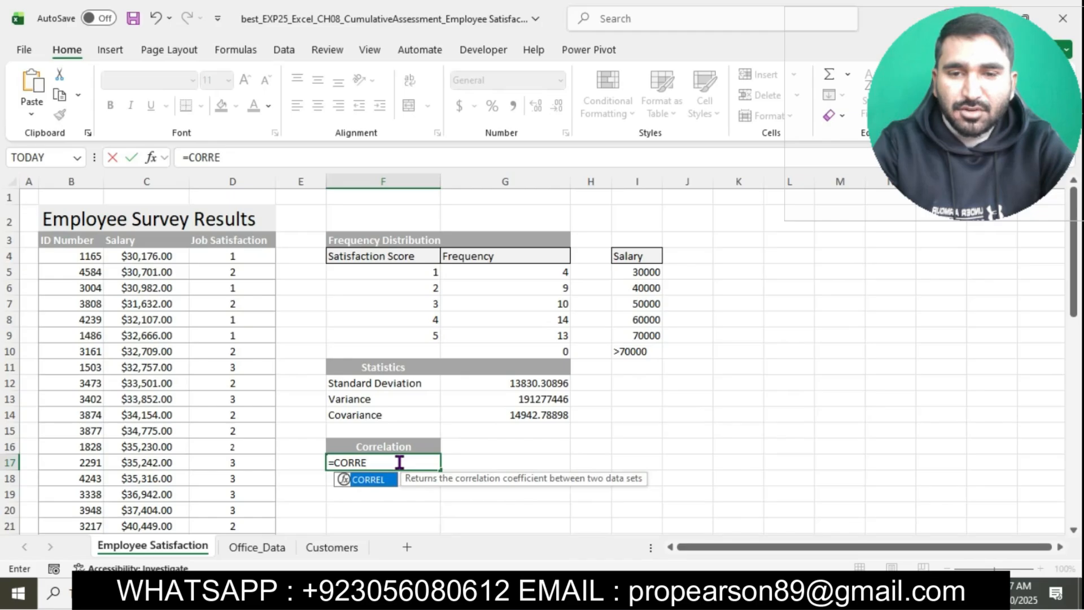
pyautogui.doubleClick(369, 481)
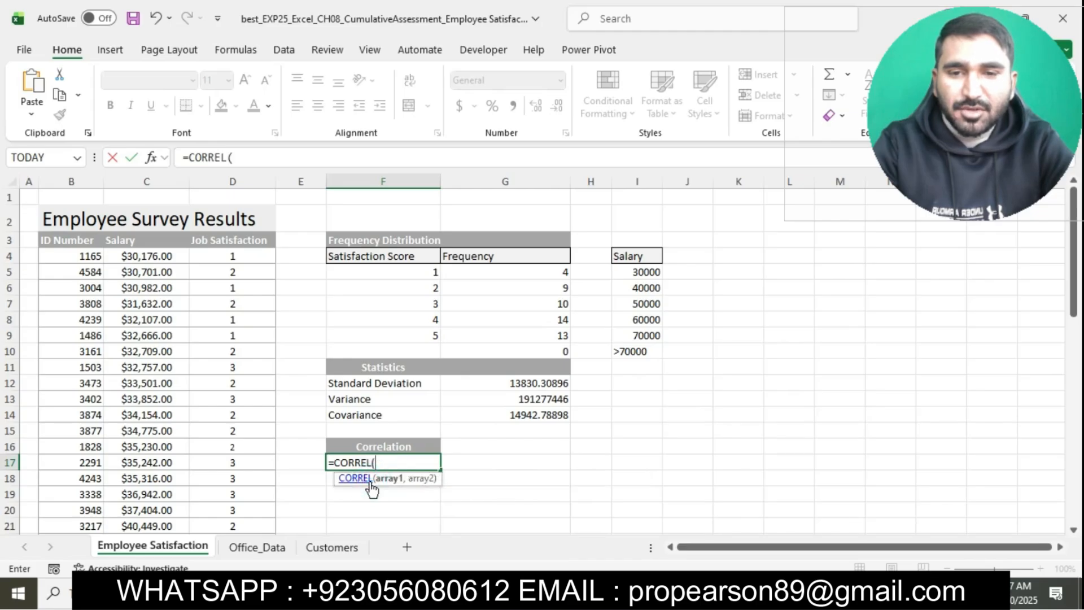
pyautogui.write('C4')
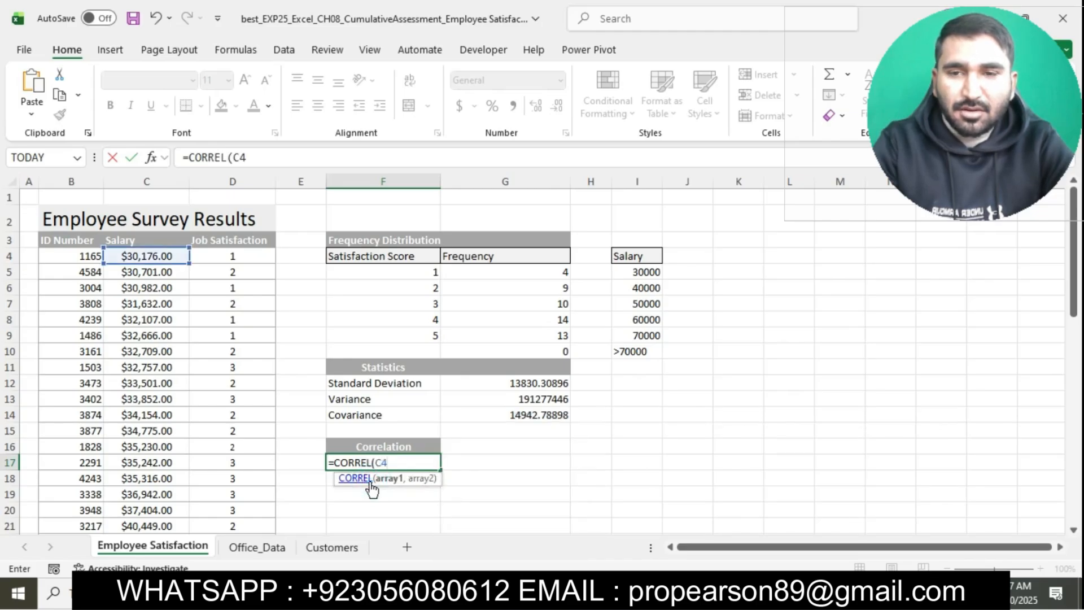
pyautogui.write(':C53')
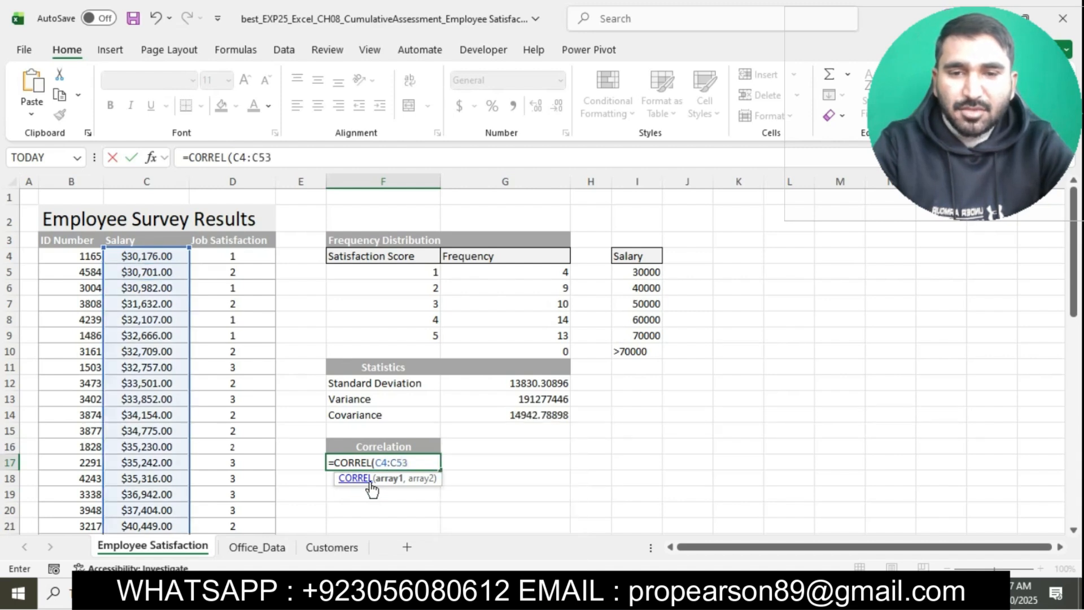
pyautogui.write(',')
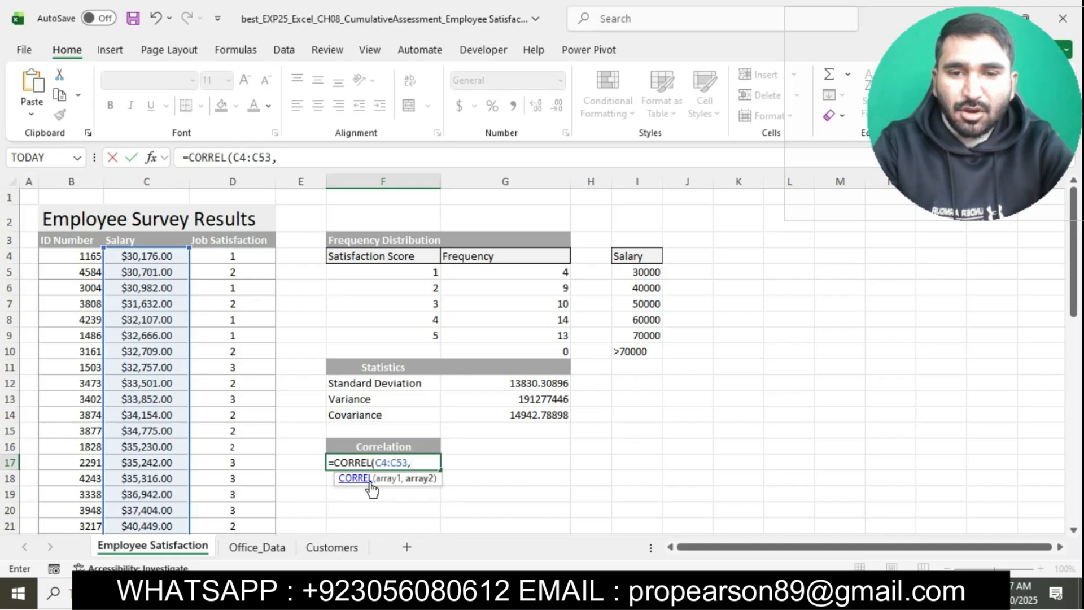
pyautogui.write('D4')
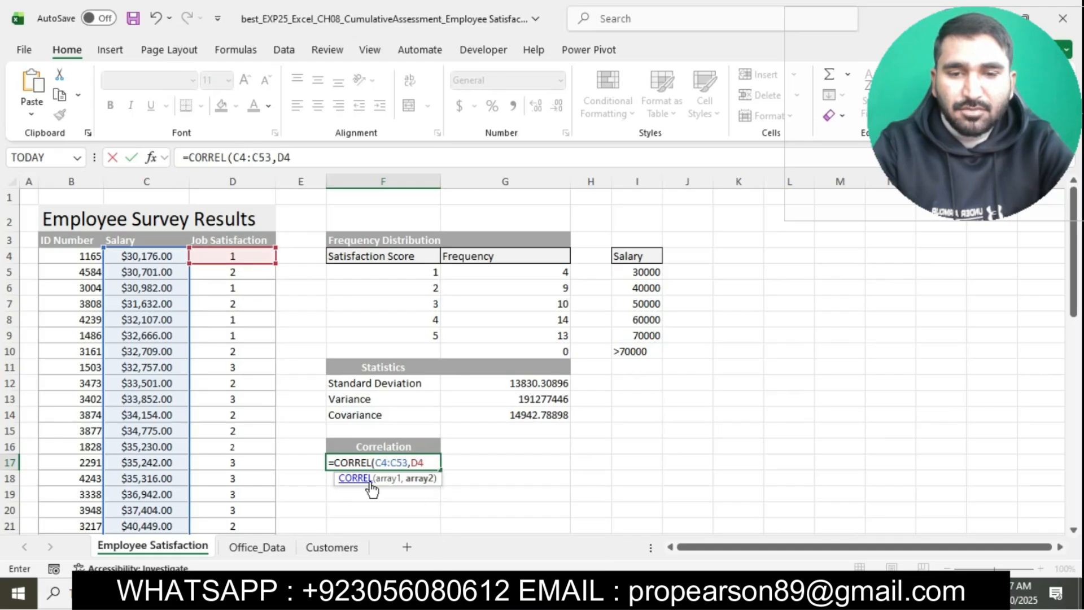
pyautogui.write(':D5')
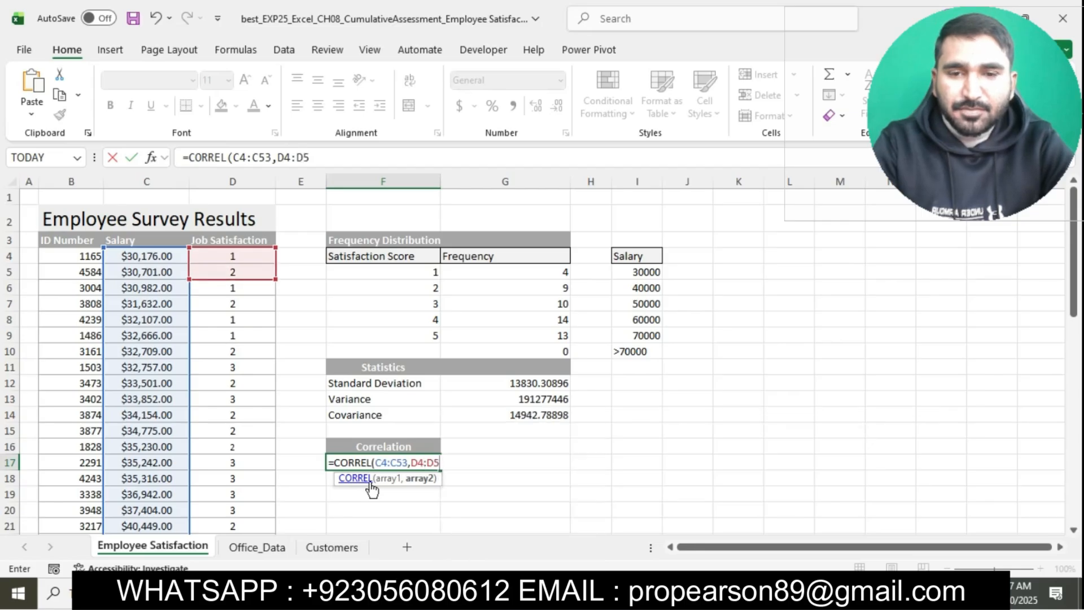
pyautogui.write('3)')
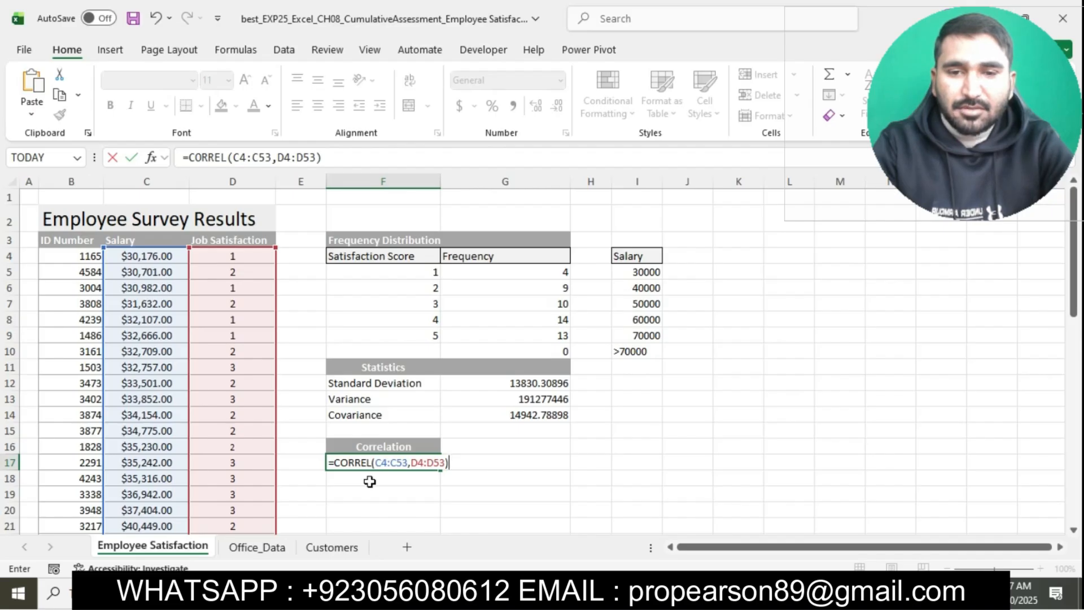
pyautogui.press('Return')
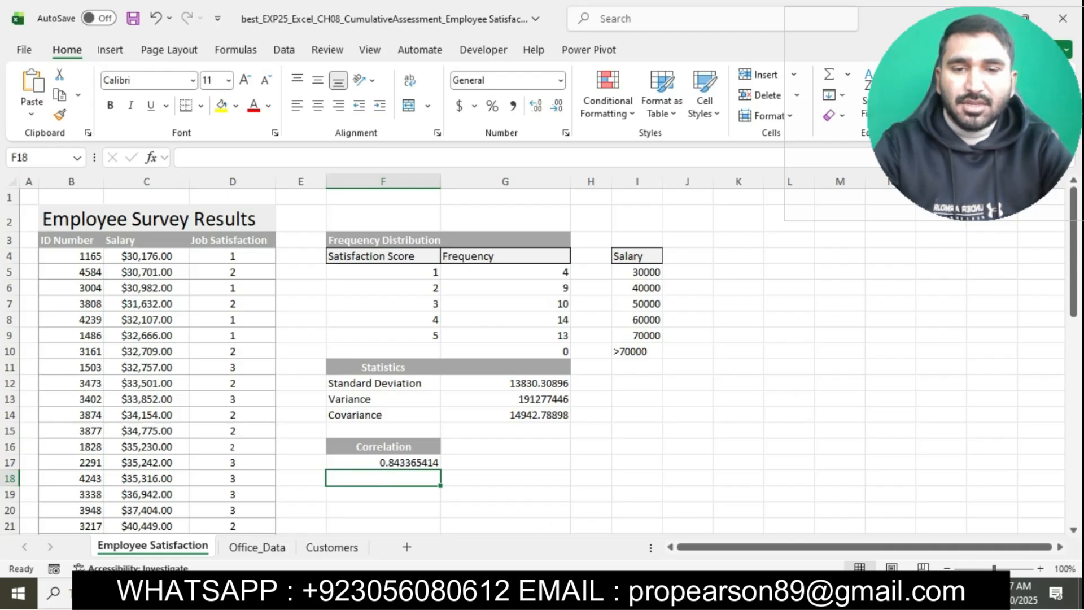
# Switch to the Word instructions, highlight the step 7 histogram instruction in turquoise and select its sentence about the Data Analysis ToolPak add-in
pyautogui.hotkey('alt', 'Tab')
pyautogui.scroll(-2, 556, 366)
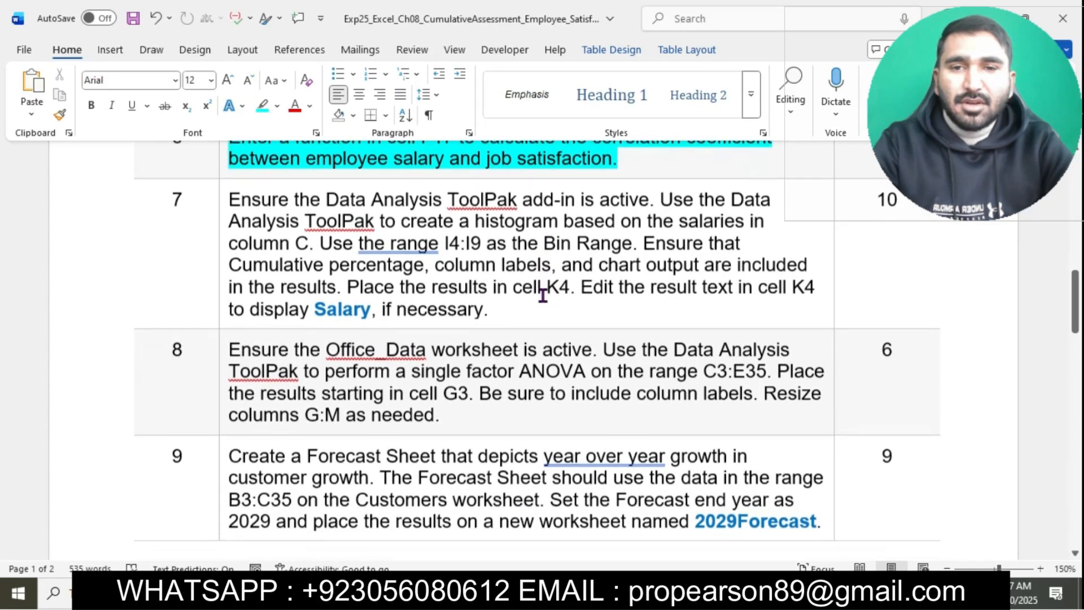
pyautogui.click(225, 191)
pyautogui.click(291, 164)
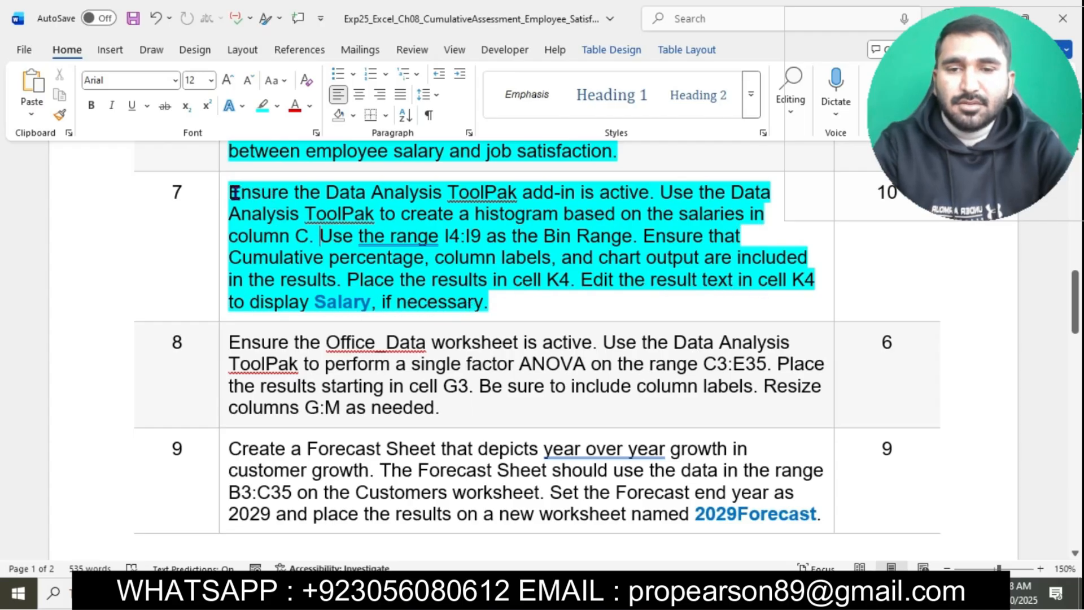
pyautogui.moveTo(285, 192); pyautogui.dragTo(650, 193)
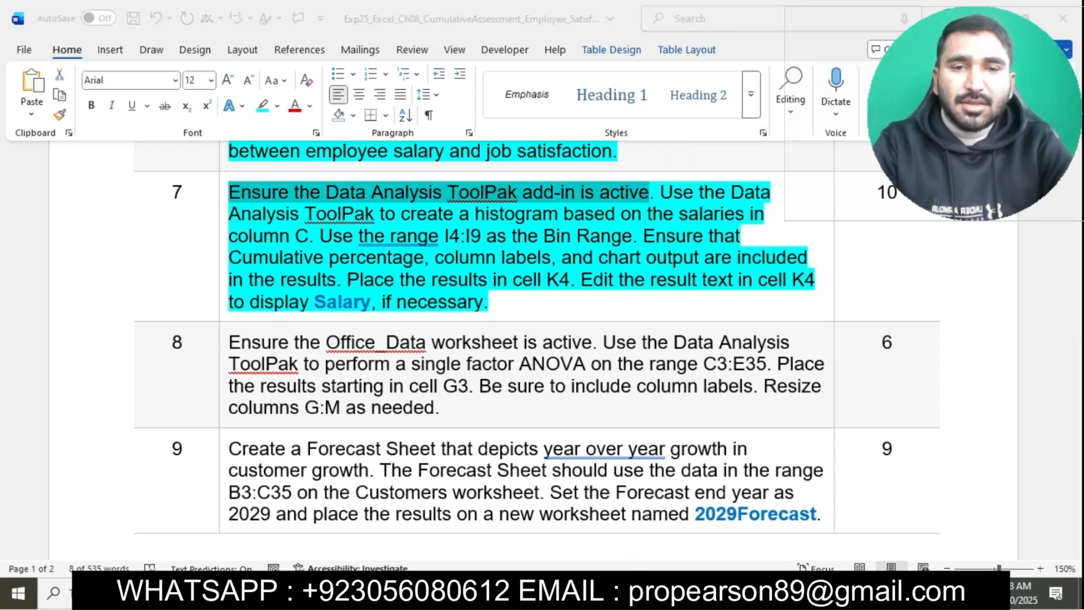
# Check in the Excel workbook that the Data Analysis add-in is available, and select the step 7 histogram sentence in the Word instructions
pyautogui.hotkey('alt', 'Tab')
pyautogui.click(782, 431)
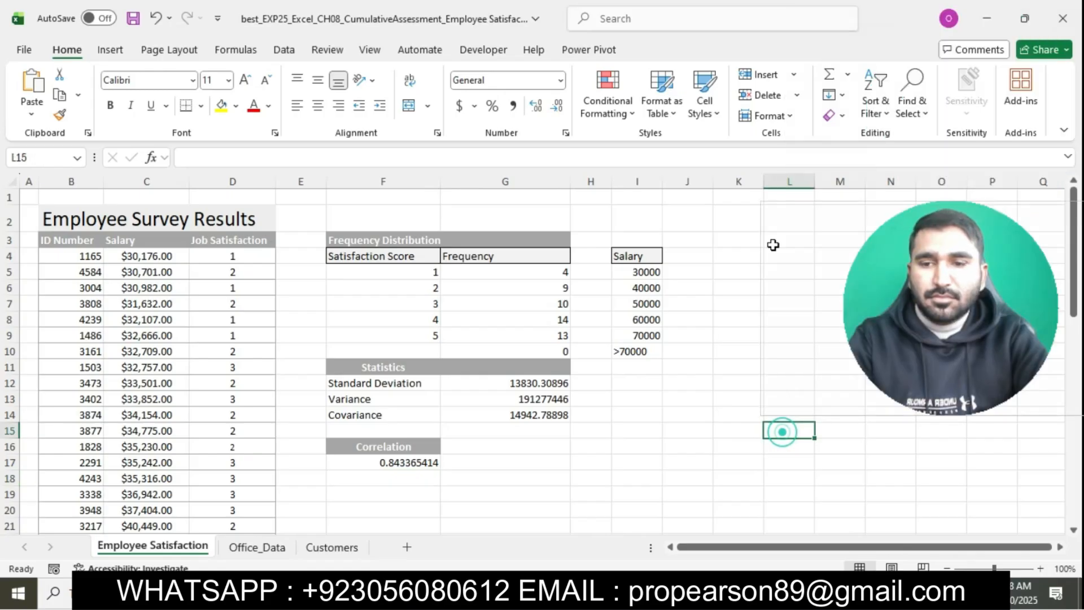
pyautogui.click(285, 49)
pyautogui.click(940, 97)
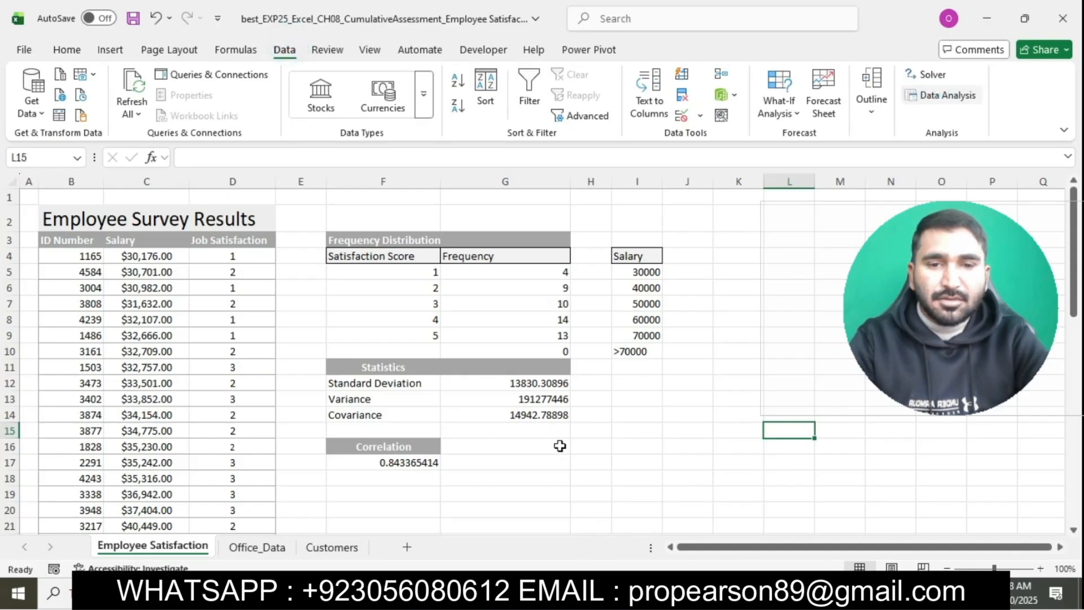
pyautogui.hotkey('alt', 'Tab')
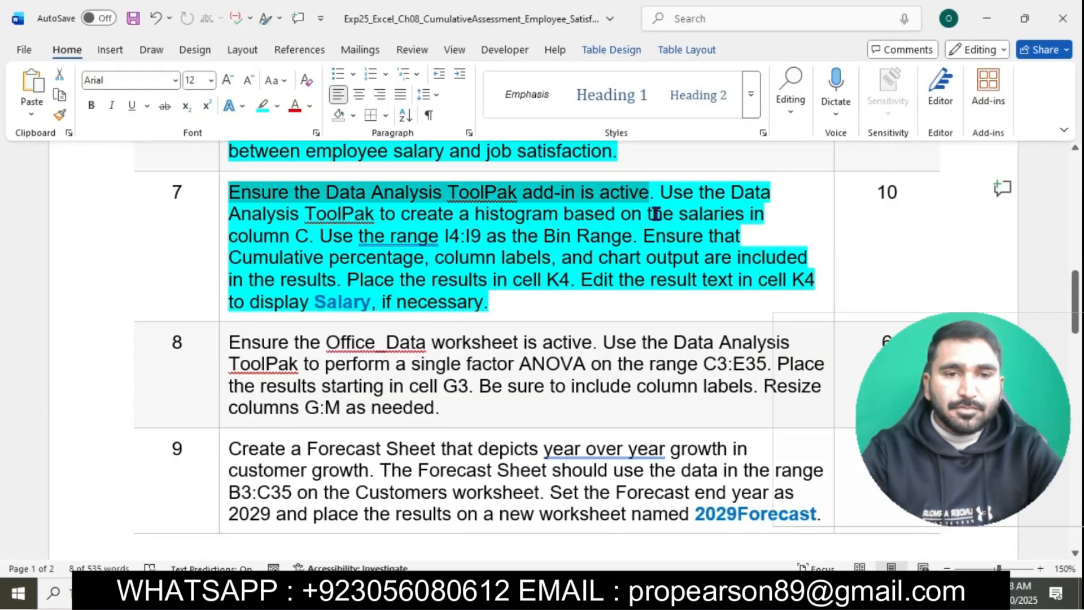
pyautogui.moveTo(662, 191); pyautogui.dragTo(319, 236)
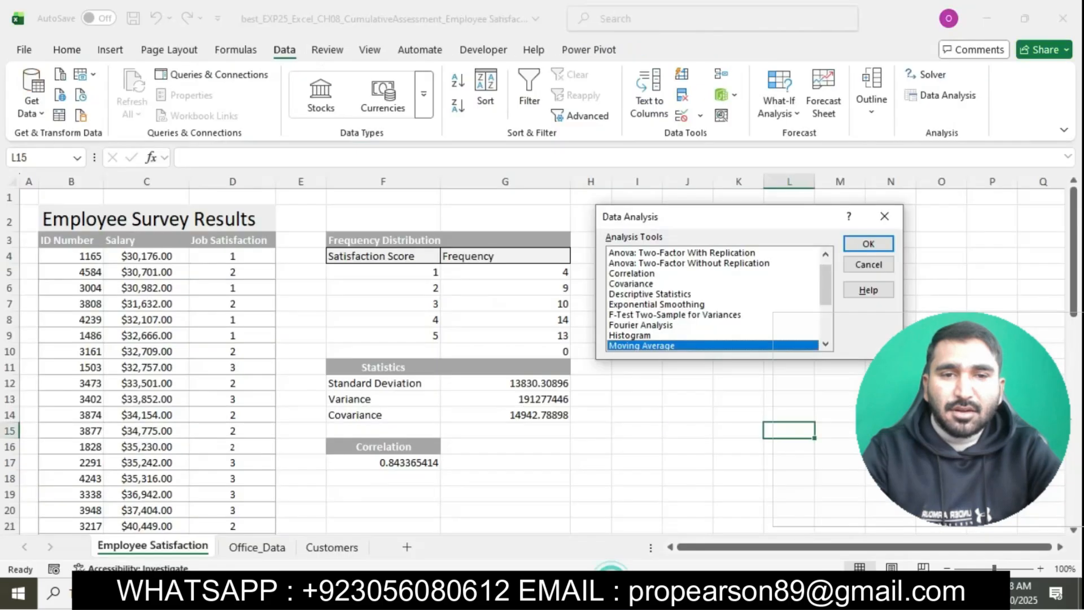
# In the Excel workbook, start the Data Analysis Histogram tool and set its input range to C3:C53
pyautogui.click(631, 336)
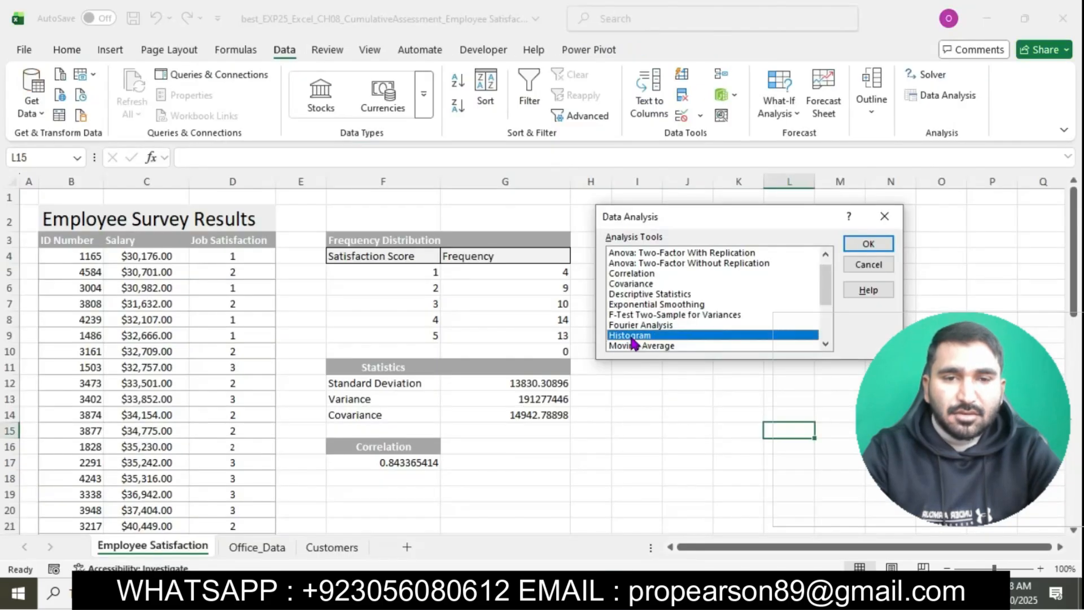
pyautogui.click(864, 243)
pyautogui.moveTo(152, 239); pyautogui.dragTo(164, 488)
# Select the step 7 bin range sentence in the Word instructions, and set the histogram's bin range to I4:I9 in Excel
pyautogui.click(552, 593)
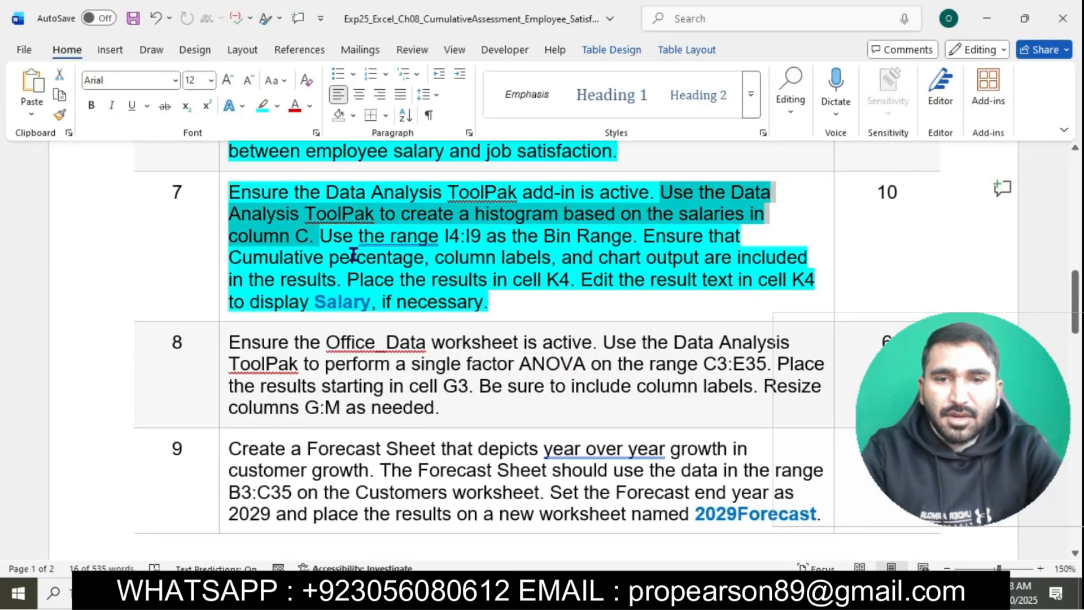
pyautogui.moveTo(320, 235); pyautogui.dragTo(631, 237)
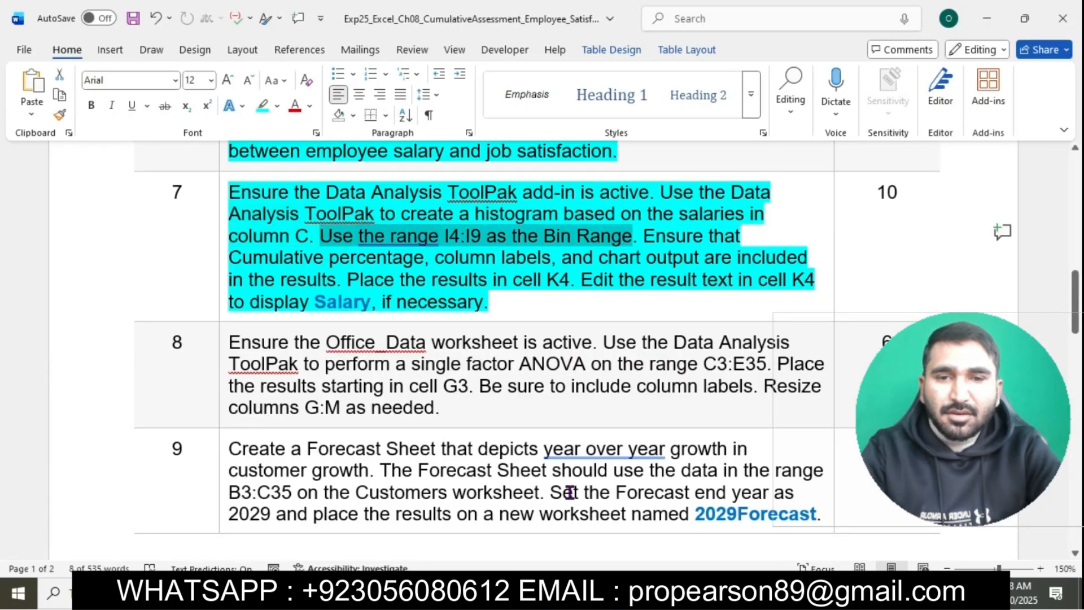
pyautogui.click(581, 593)
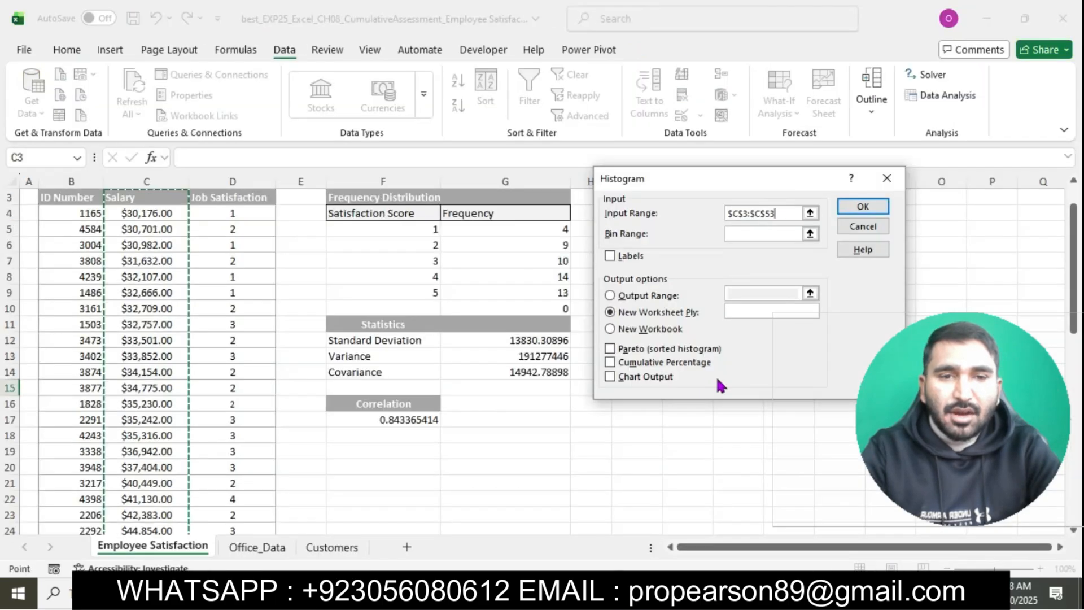
pyautogui.click(739, 233)
pyautogui.moveTo(737, 178); pyautogui.dragTo(854, 207)
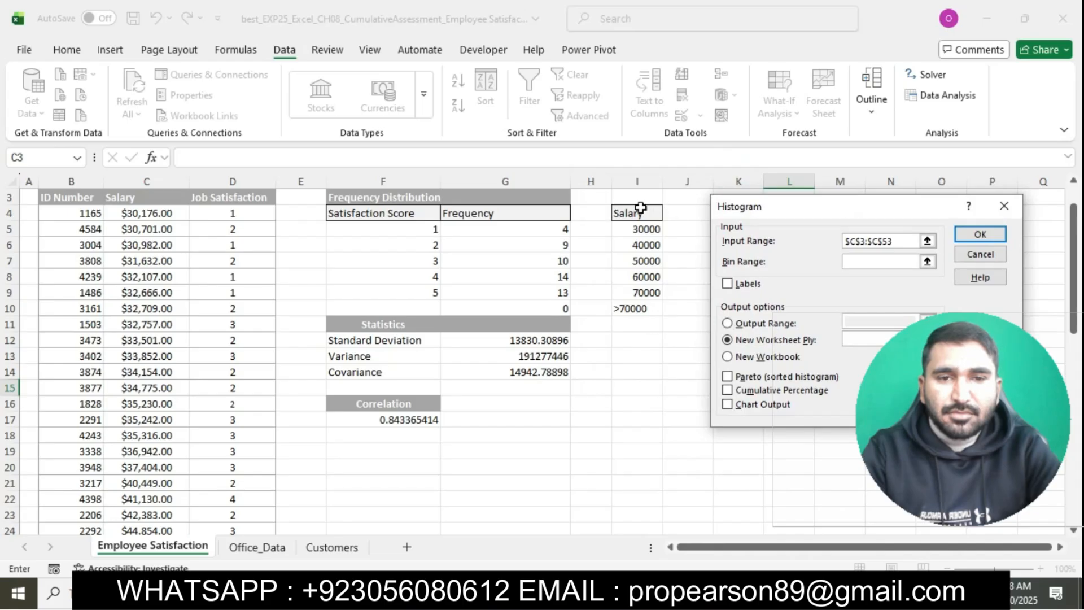
pyautogui.moveTo(637, 208); pyautogui.dragTo(636, 295)
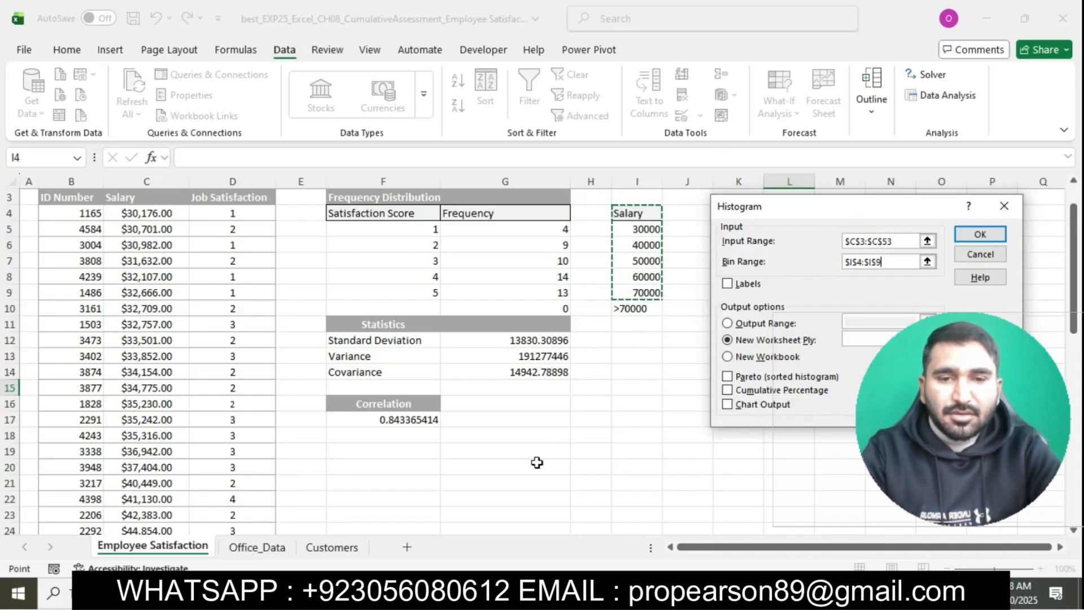
# Select the step 7 output options sentence in Word, and enable Labels, Cumulative Percentage and Chart Output for the histogram in Excel
pyautogui.hotkey('alt', 'Tab')
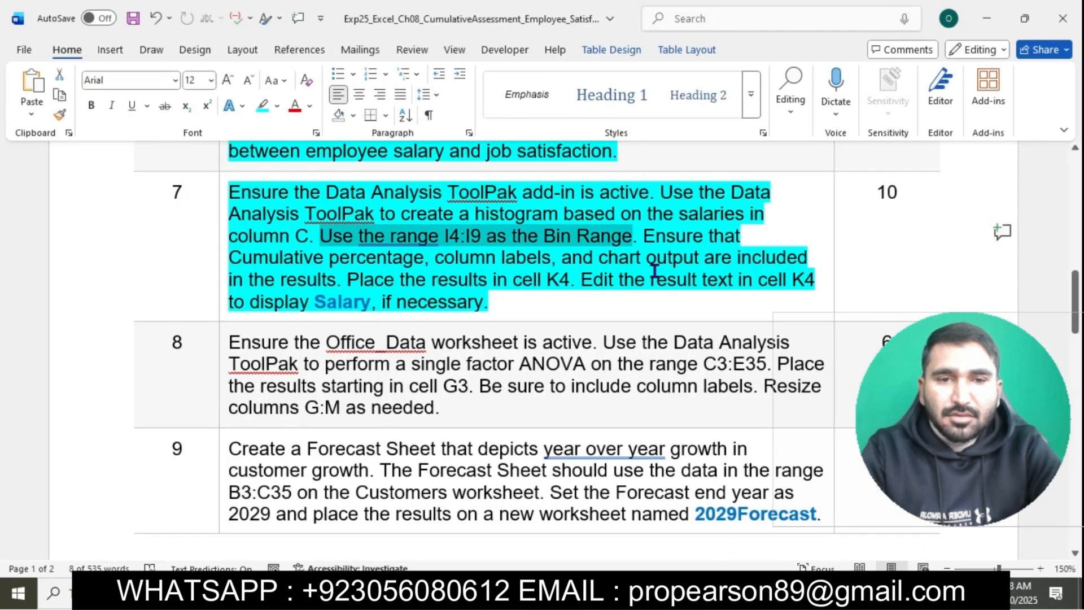
pyautogui.moveTo(644, 235); pyautogui.dragTo(704, 262)
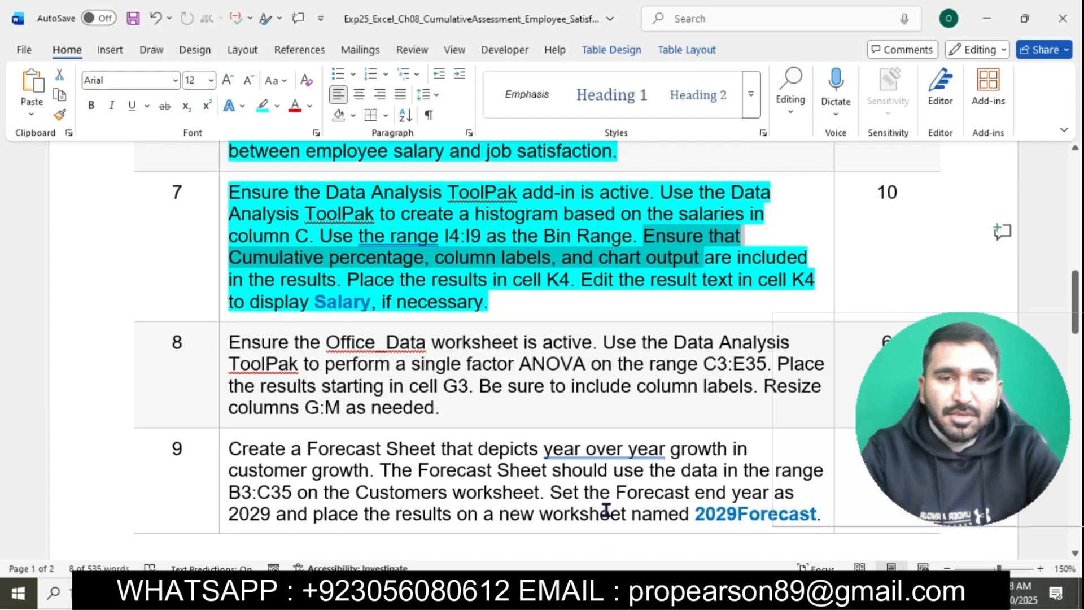
pyautogui.hotkey('alt', 'Tab')
pyautogui.click(723, 287)
pyautogui.click(727, 391)
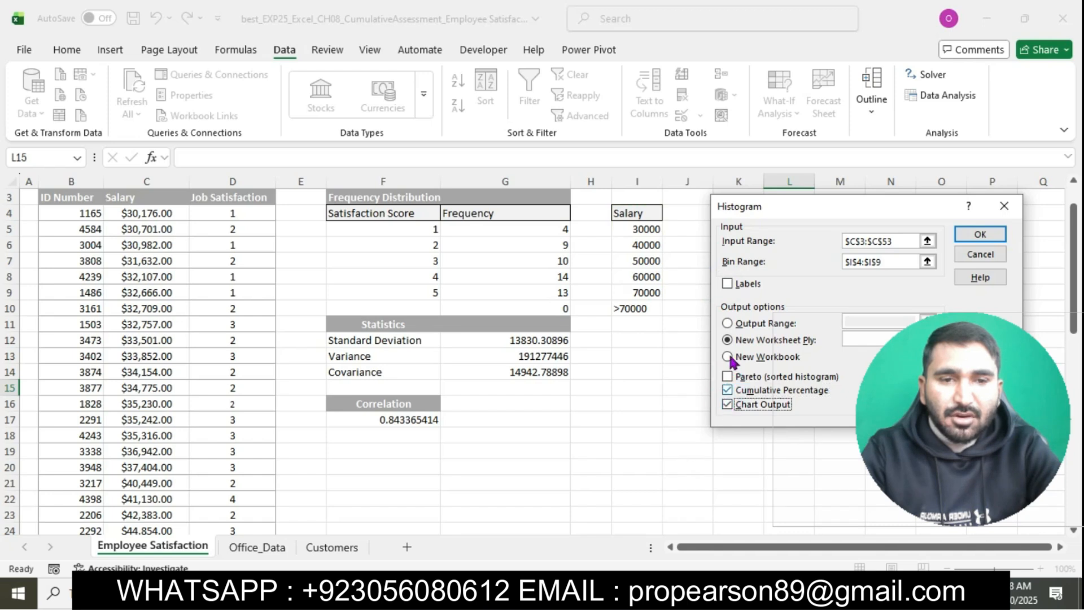
pyautogui.click(727, 283)
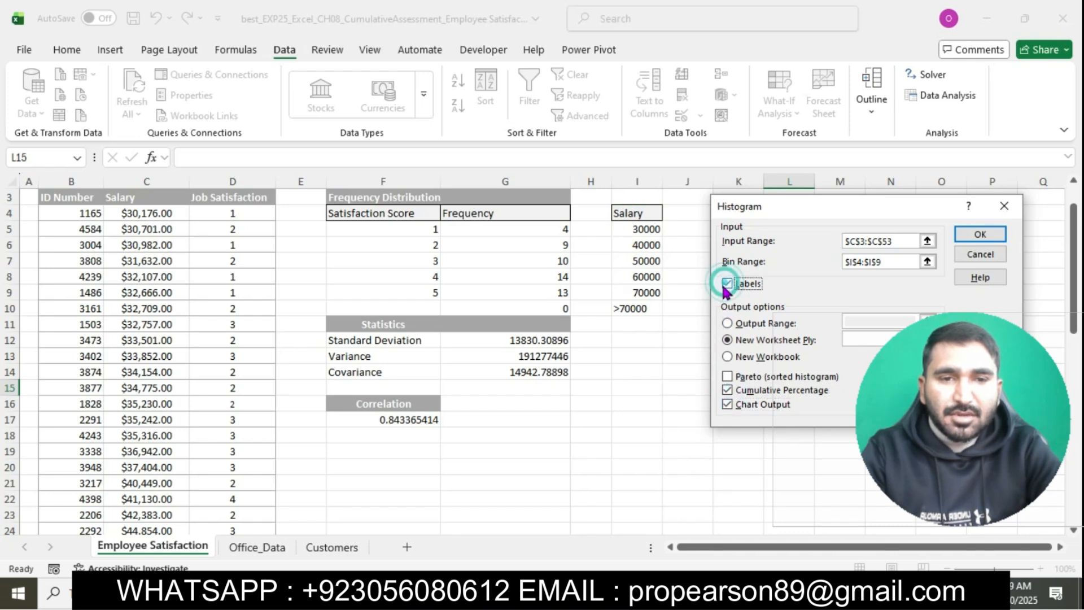
# Select the step 7 results placement sentence in Word, and set the histogram's output range to cell K4 in Excel
pyautogui.click(497, 592)
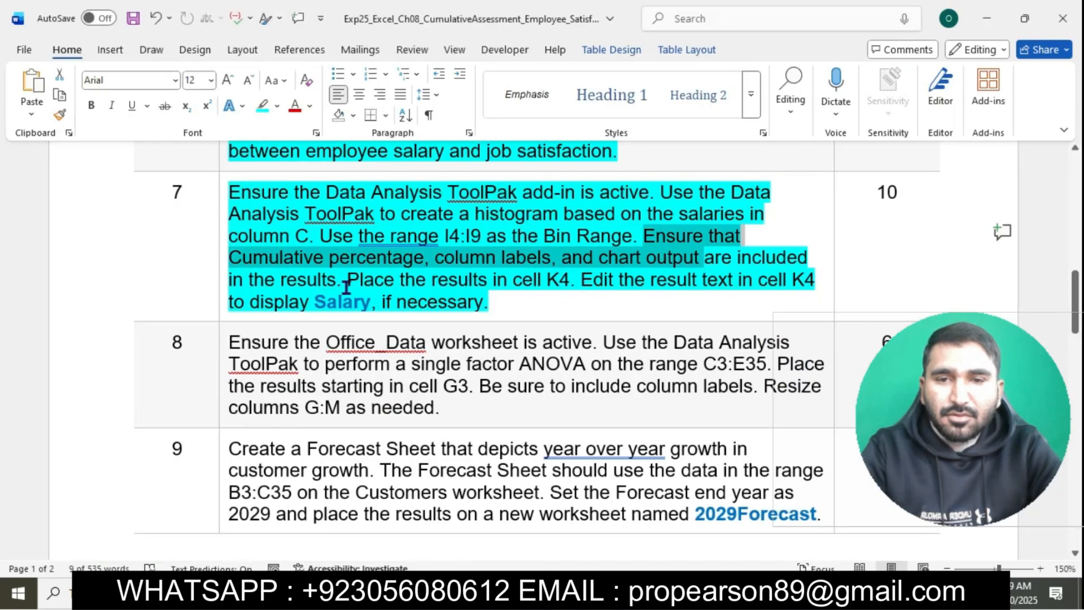
pyautogui.moveTo(349, 280); pyautogui.dragTo(569, 279)
pyautogui.hotkey('alt', 'Tab')
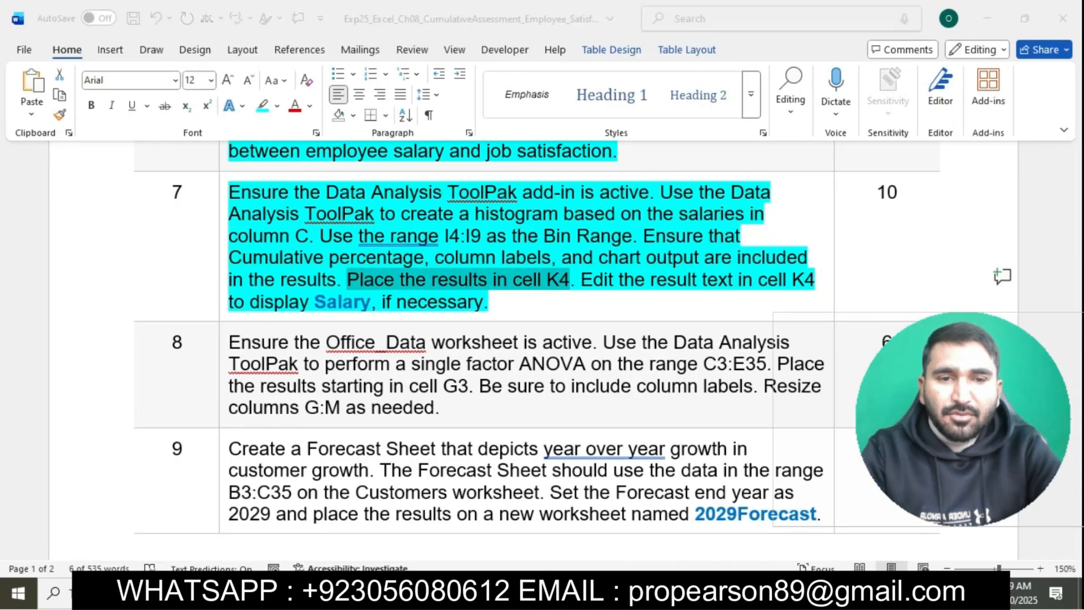
pyautogui.click(728, 323)
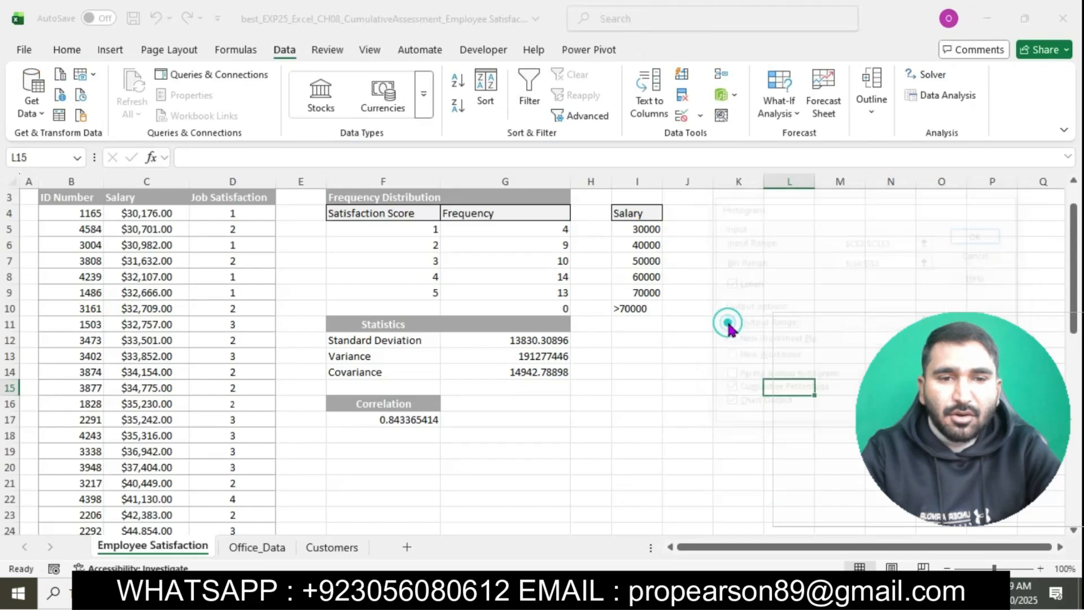
pyautogui.click(865, 316)
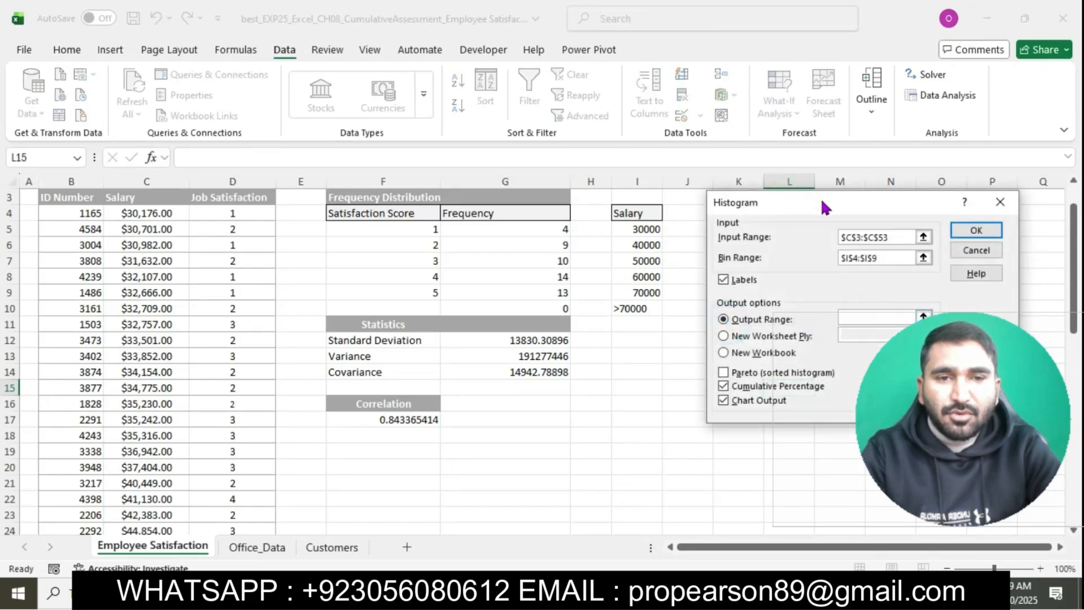
pyautogui.moveTo(822, 201); pyautogui.dragTo(625, 364)
pyautogui.click(723, 217)
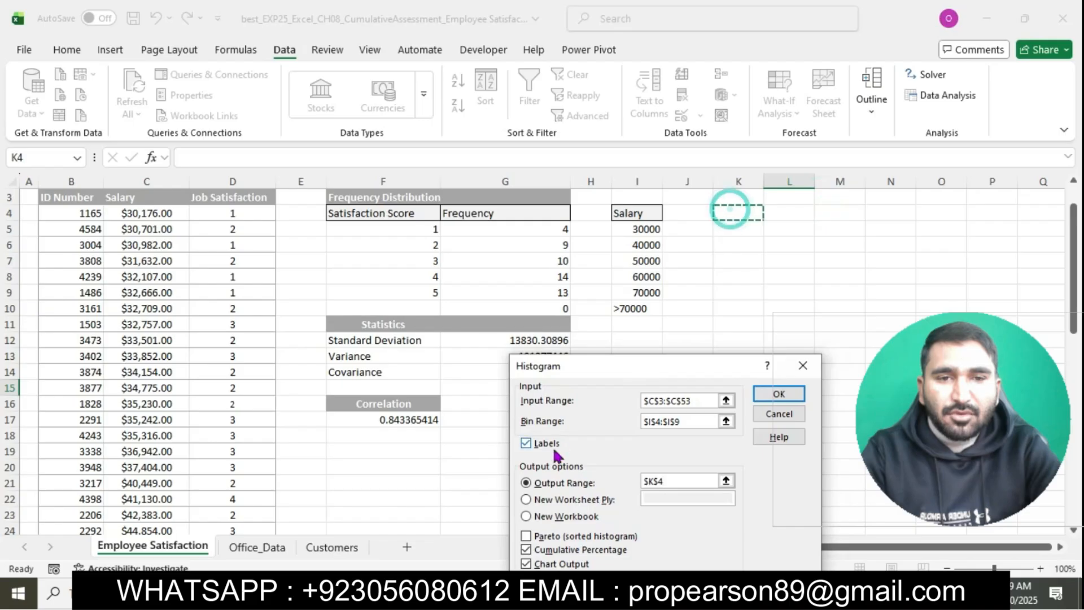
# Select the cell K4 text instruction in Word, and generate the salary histogram table and chart in Excel
pyautogui.hotkey('alt', 'Tab')
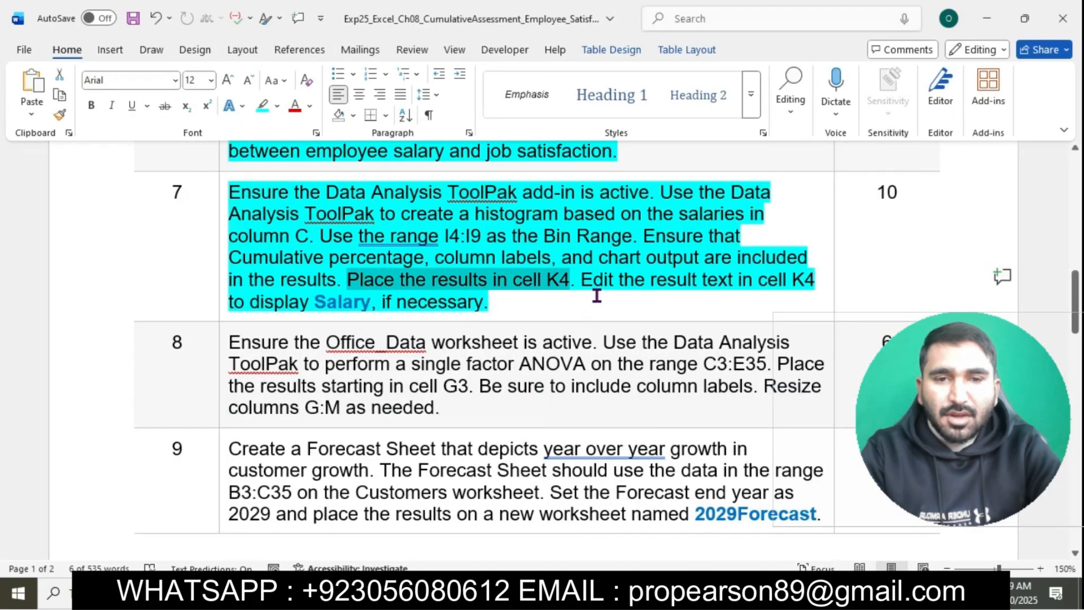
pyautogui.moveTo(586, 279); pyautogui.dragTo(658, 316)
pyautogui.click(602, 593)
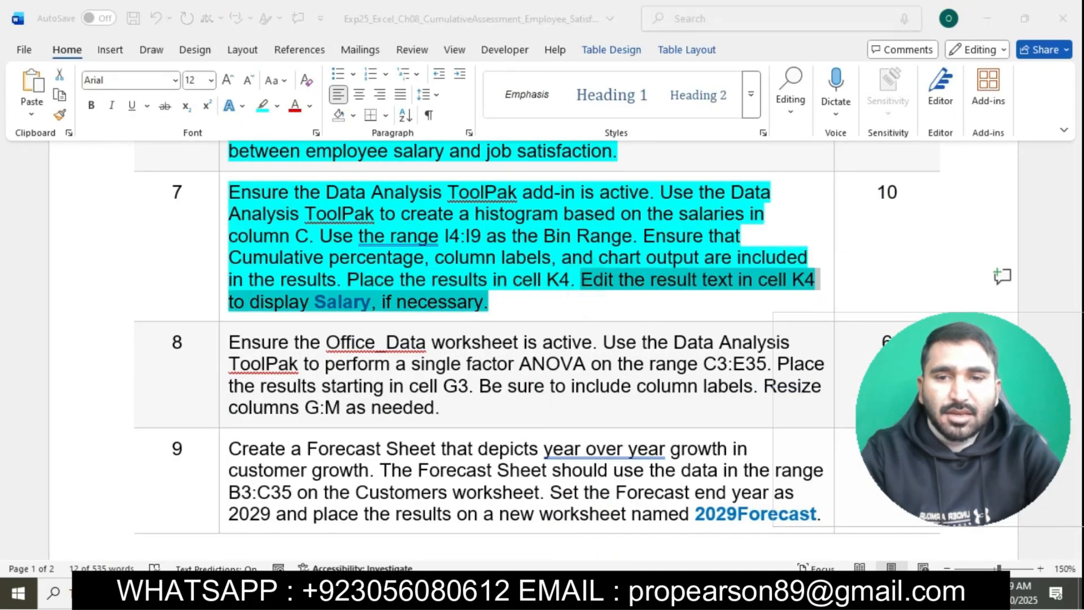
pyautogui.click(779, 394)
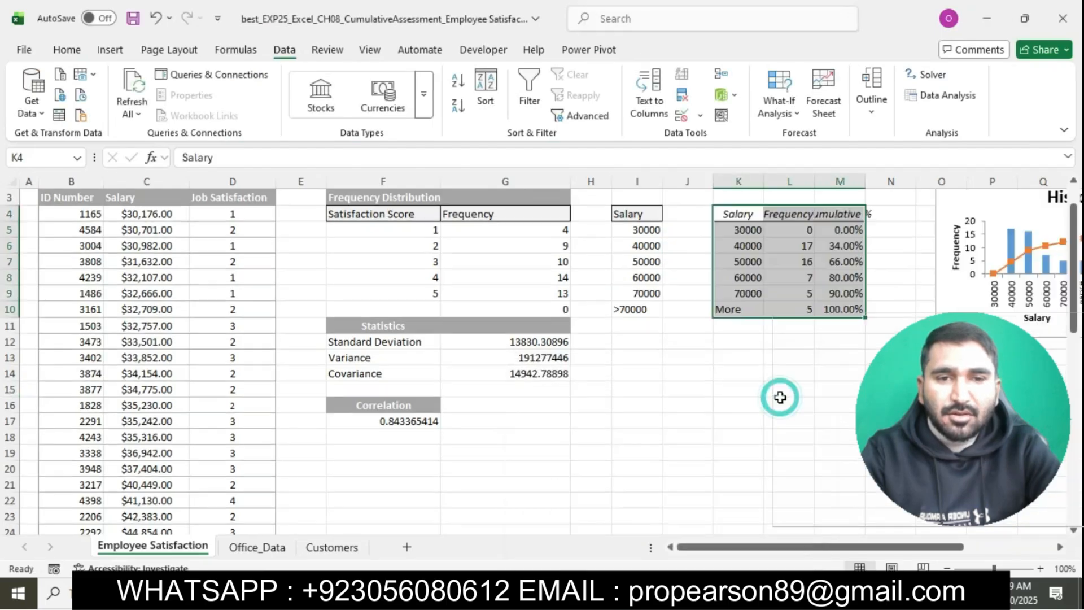
pyautogui.hscroll(3, 774, 400)
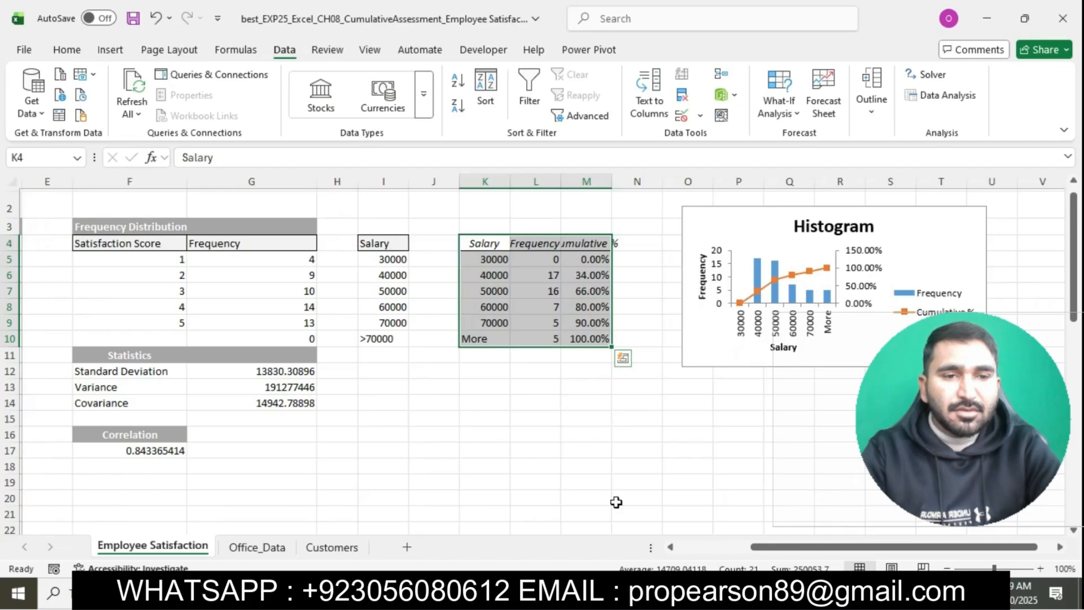
# Switch to the Word instructions and highlight the step 8 single factor ANOVA instruction in turquoise
pyautogui.click(577, 593)
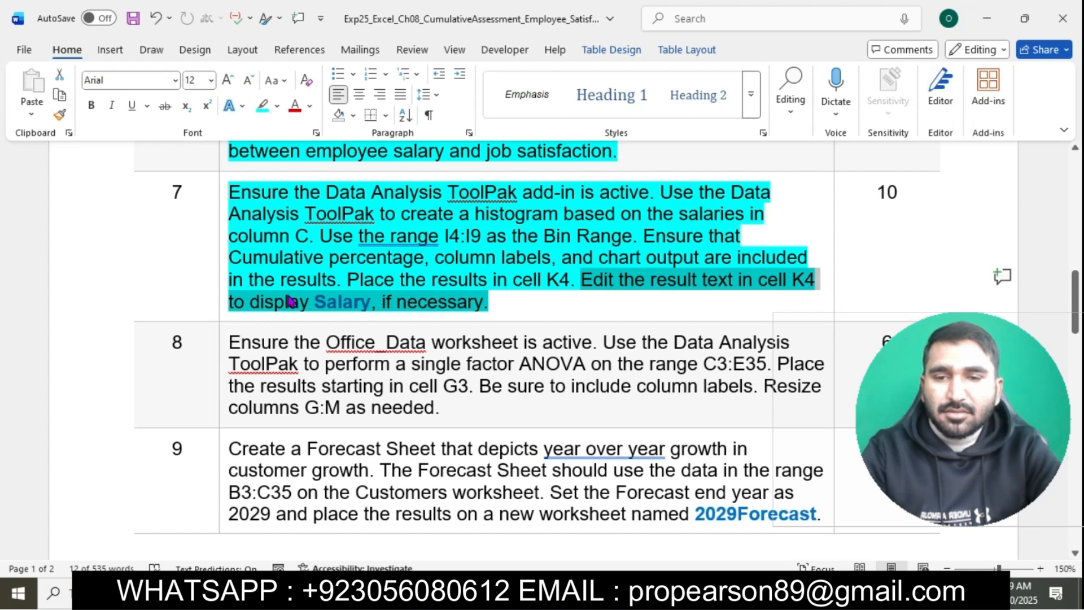
pyautogui.click(499, 301)
pyautogui.scroll(-3, 508, 298)
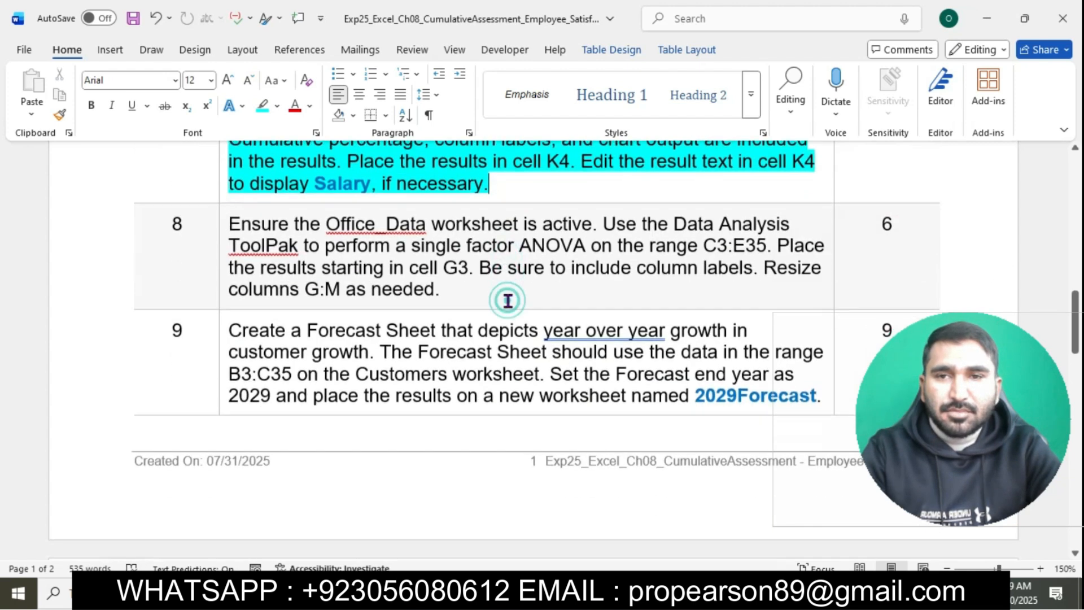
pyautogui.tripleClick(233, 204)
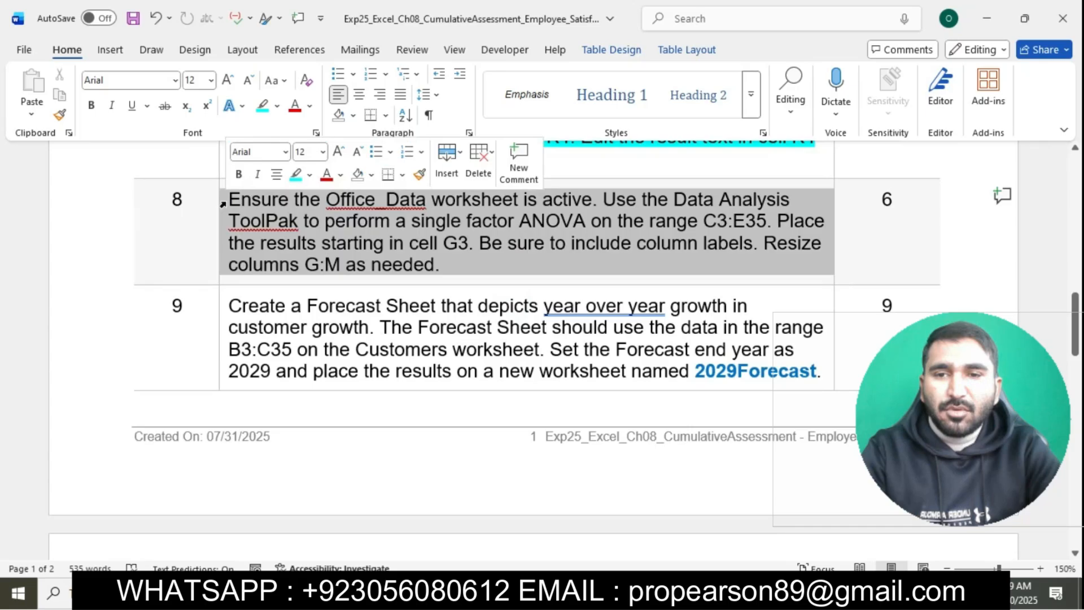
pyautogui.click(296, 174)
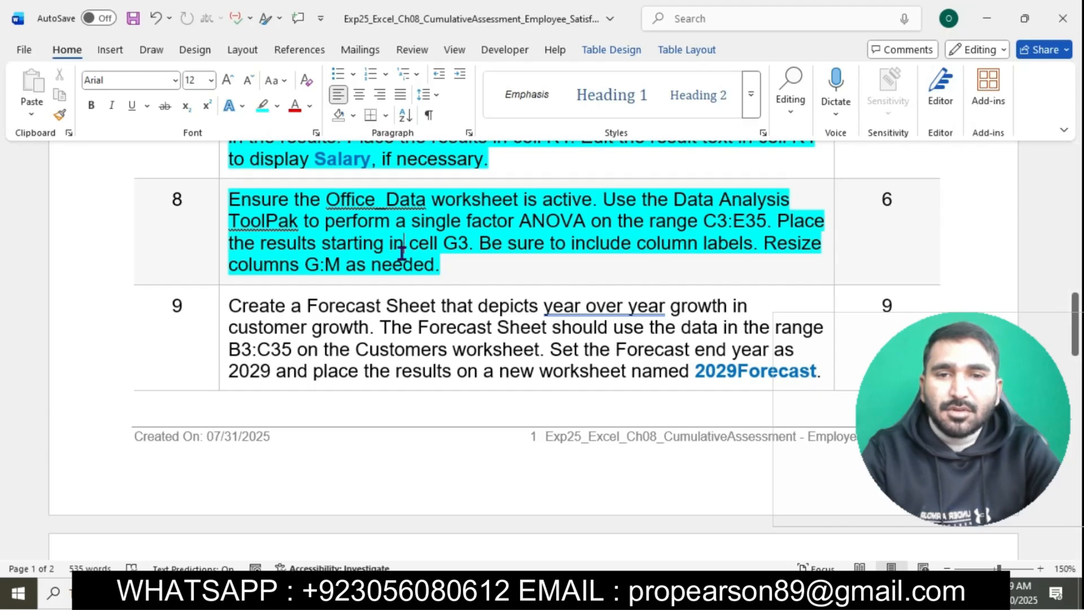
pyautogui.doubleClick(247, 218)
pyautogui.doubleClick(344, 204)
pyautogui.click(404, 244)
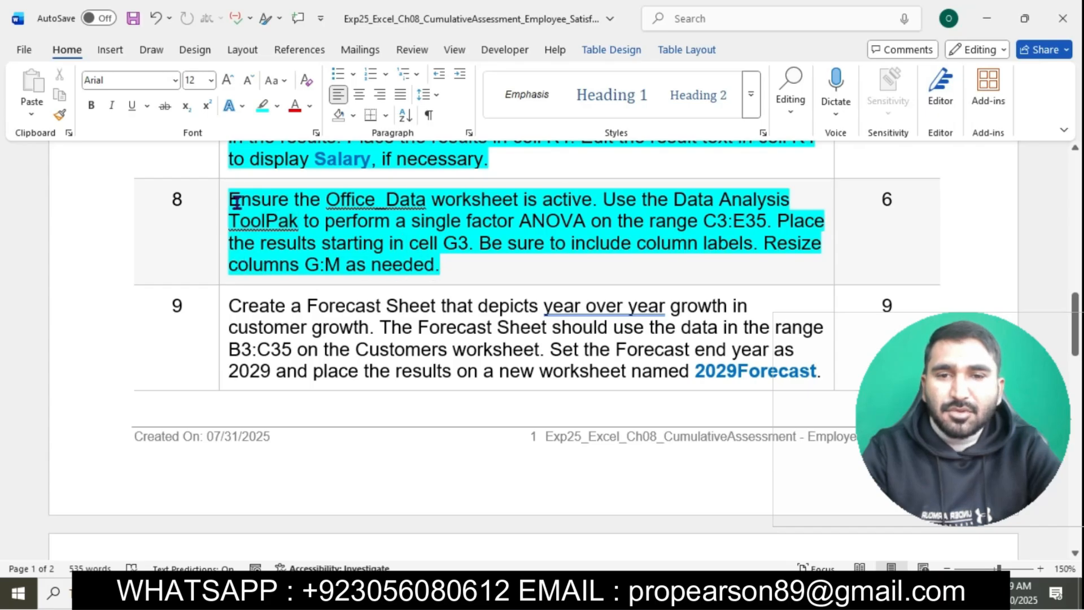
# Select the step 8 sentence about the active worksheet in Word, and activate the Office_Data worksheet in Excel
pyautogui.moveTo(230, 201); pyautogui.dragTo(600, 204)
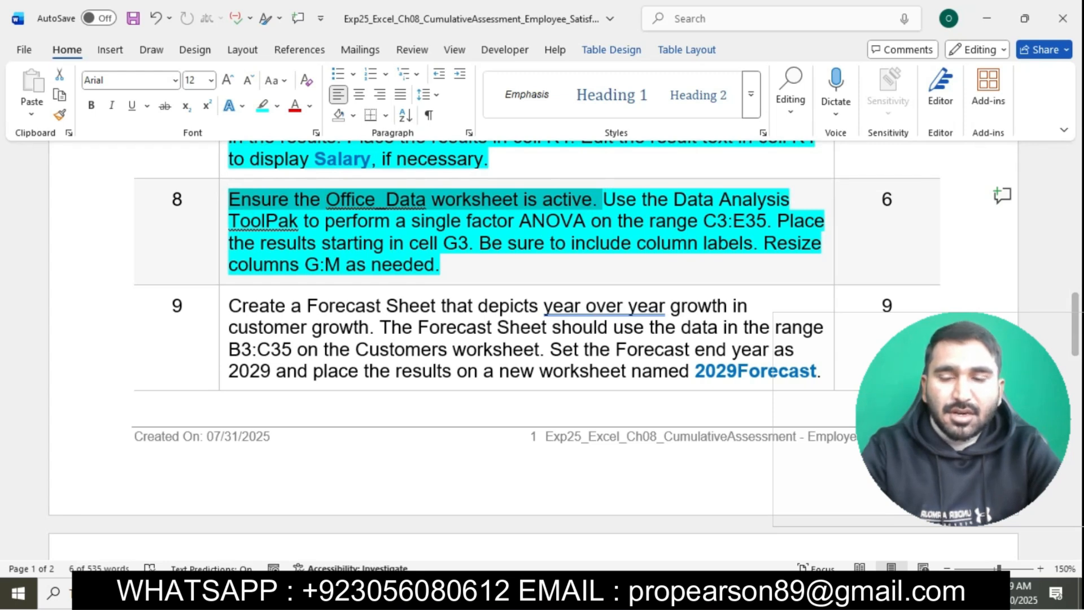
pyautogui.hotkey('alt', 'Tab')
pyautogui.click(274, 545)
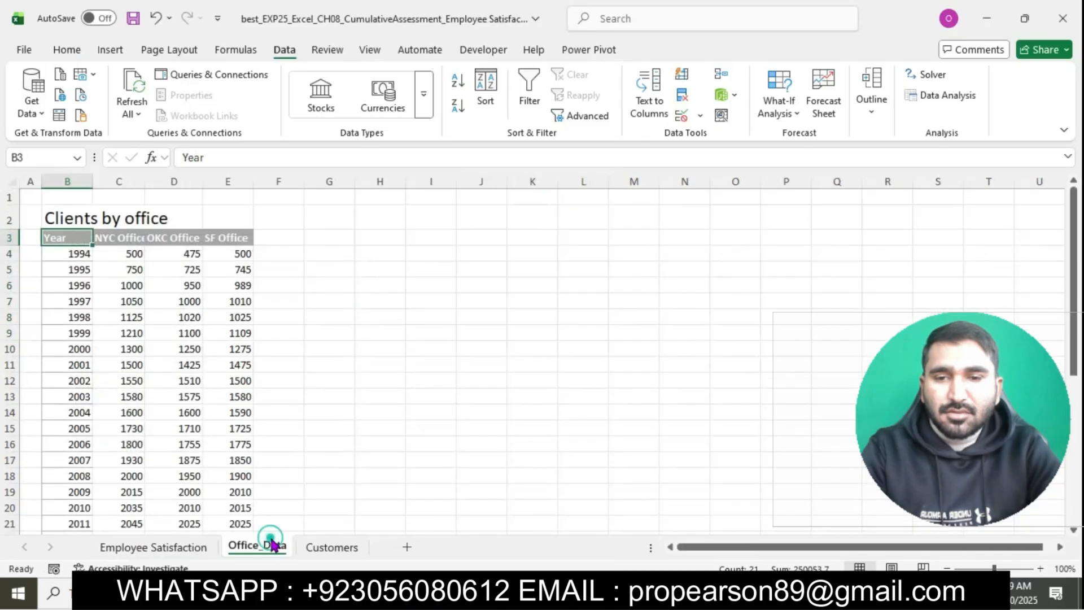
# Select the step 8 single factor ANOVA sentence in Word, and open the Anova: Single Factor analysis tool in Excel
pyautogui.hotkey('alt', 'Tab')
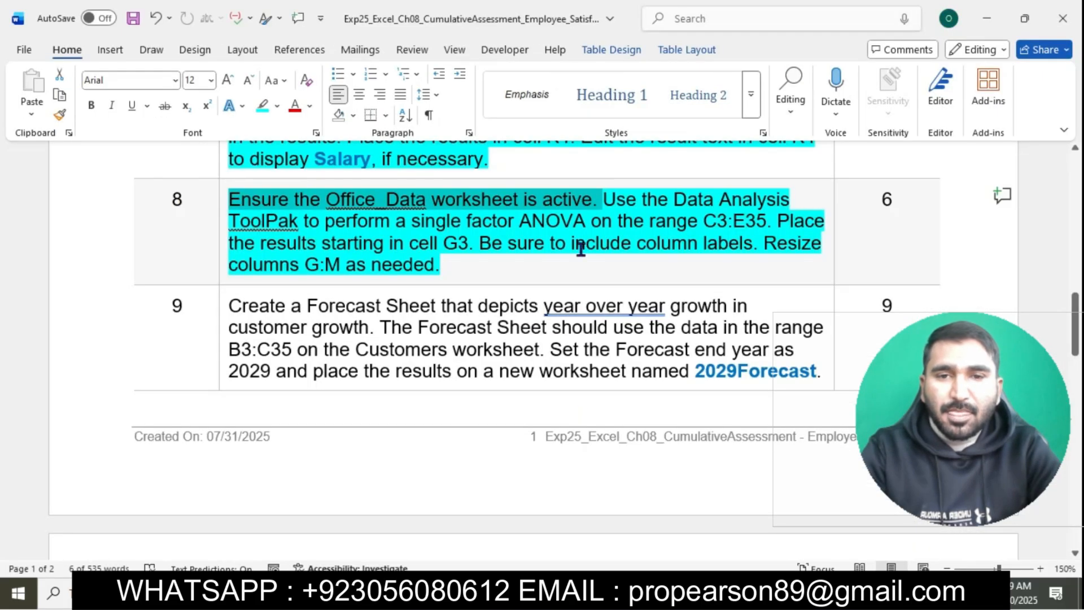
pyautogui.moveTo(603, 199); pyautogui.dragTo(769, 219)
pyautogui.moveTo(698, 211); pyautogui.dragTo(778, 219)
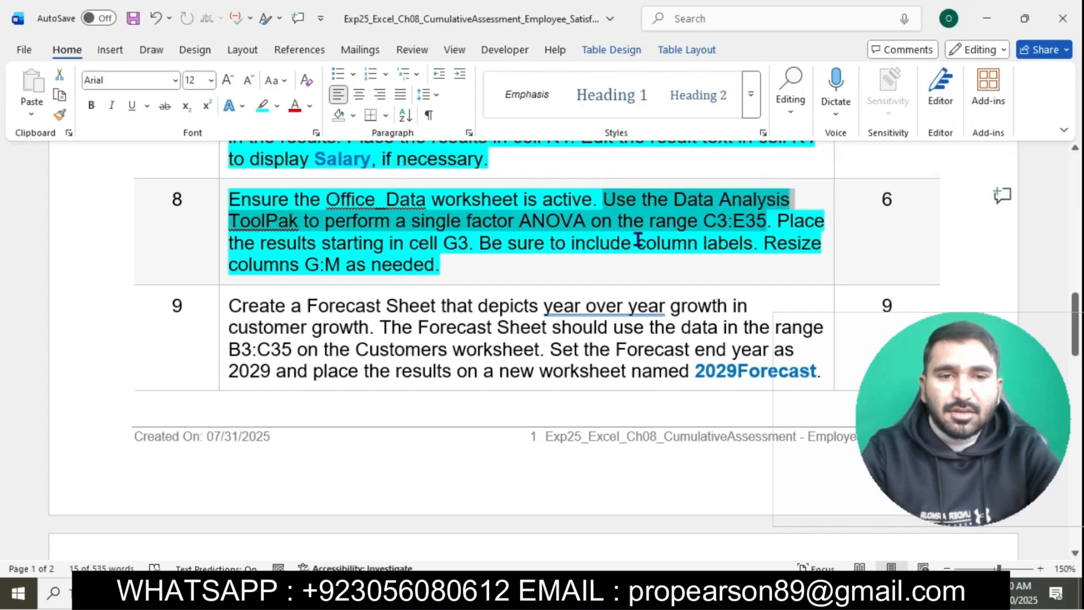
pyautogui.click(649, 593)
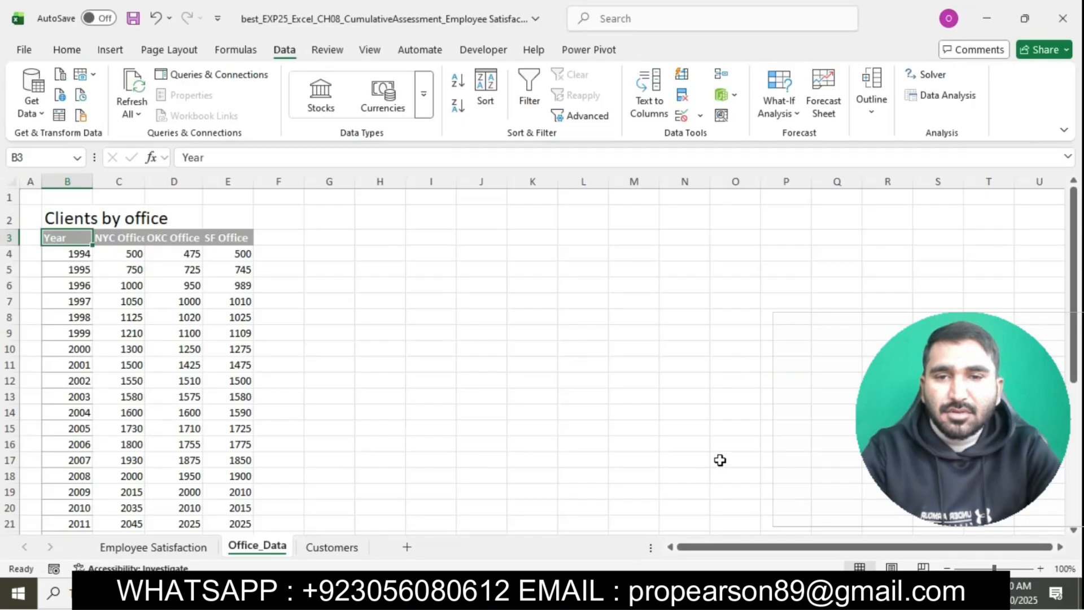
pyautogui.click(781, 364)
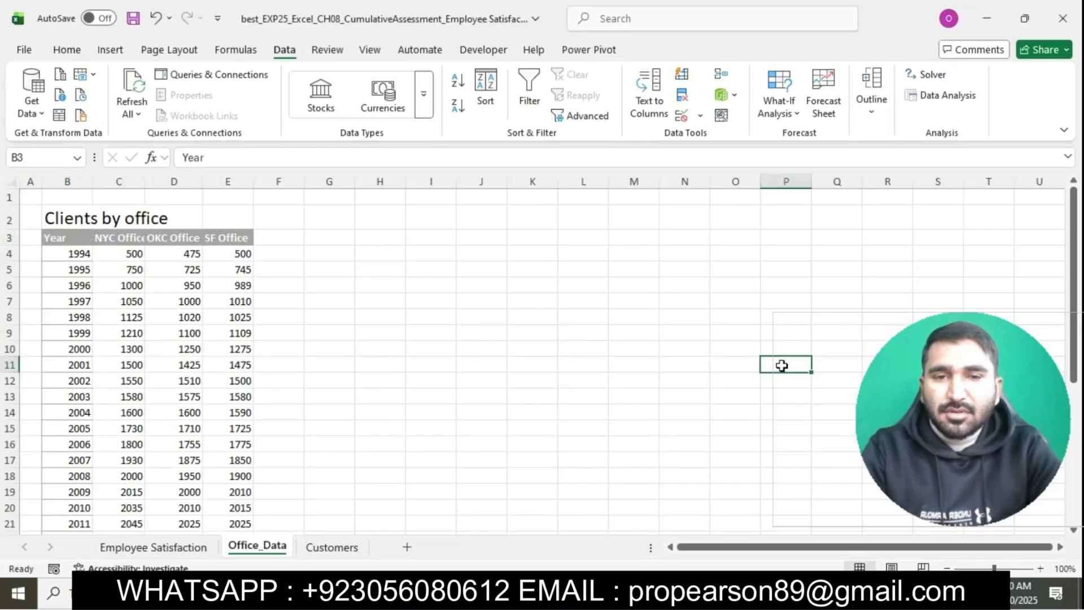
pyautogui.click(937, 97)
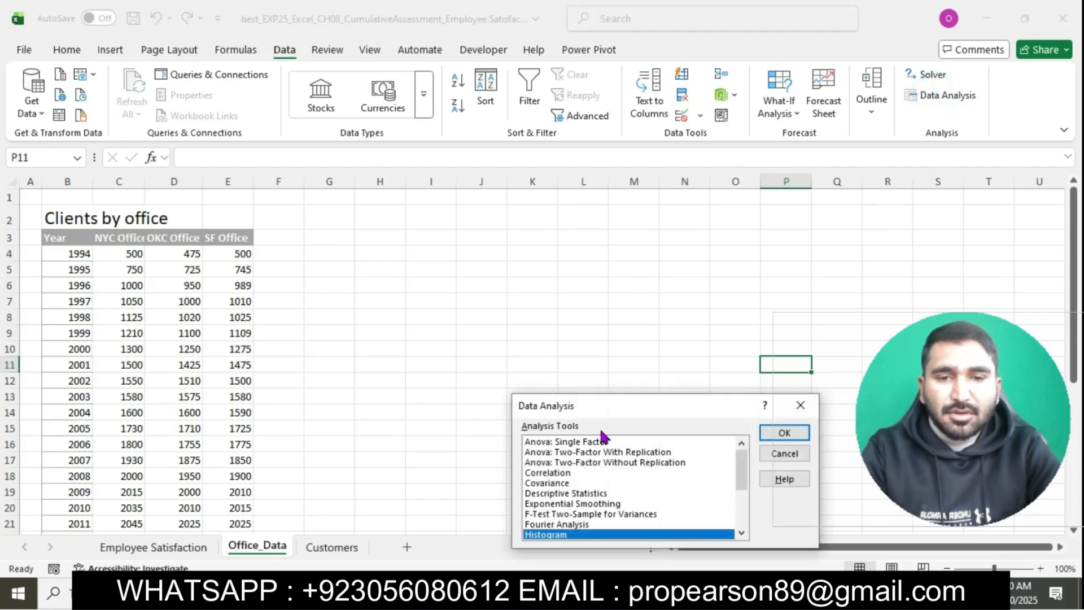
pyautogui.click(592, 442)
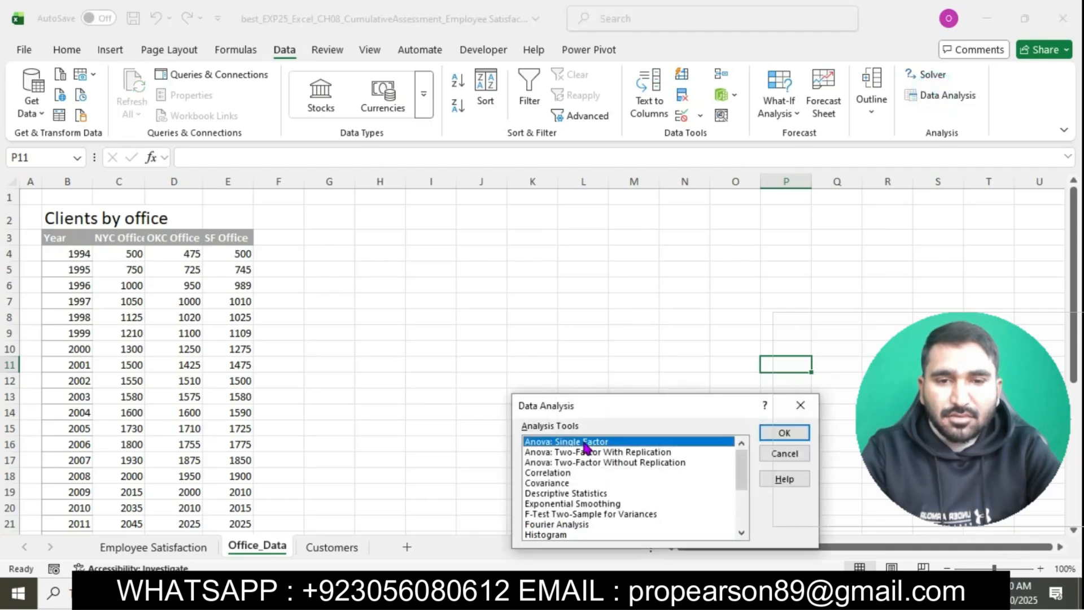
pyautogui.click(784, 433)
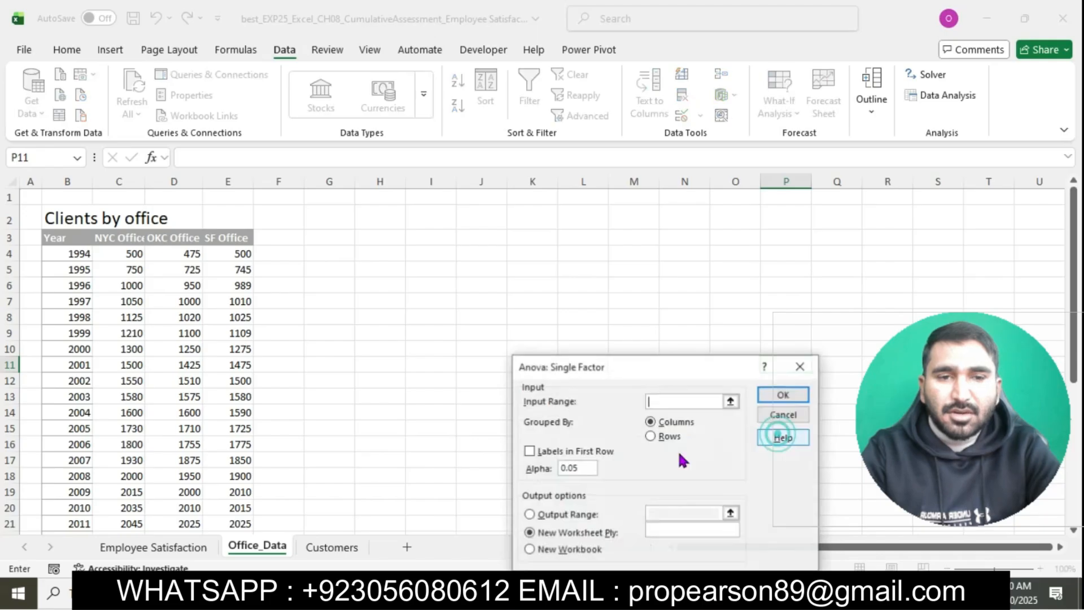
# Check the ANOVA range in the Word instructions, and set the analysis input range to C3:E35 in Excel
pyautogui.hotkey('alt', 'Tab')
pyautogui.keyDown('ctrl'); pyautogui.click(627, 189); pyautogui.keyUp('ctrl')
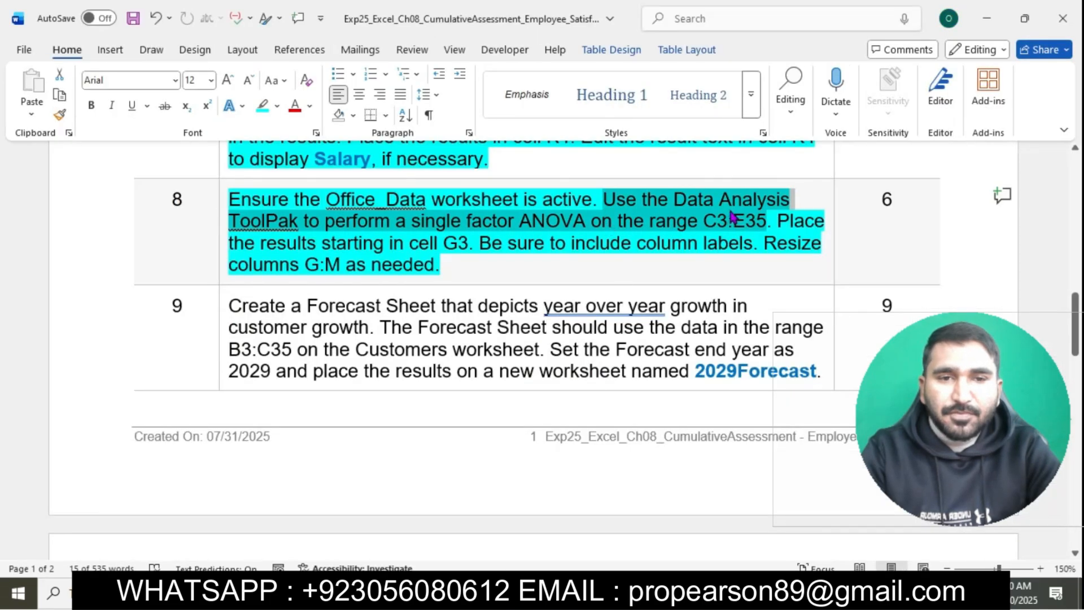
pyautogui.hotkey('alt', 'Tab')
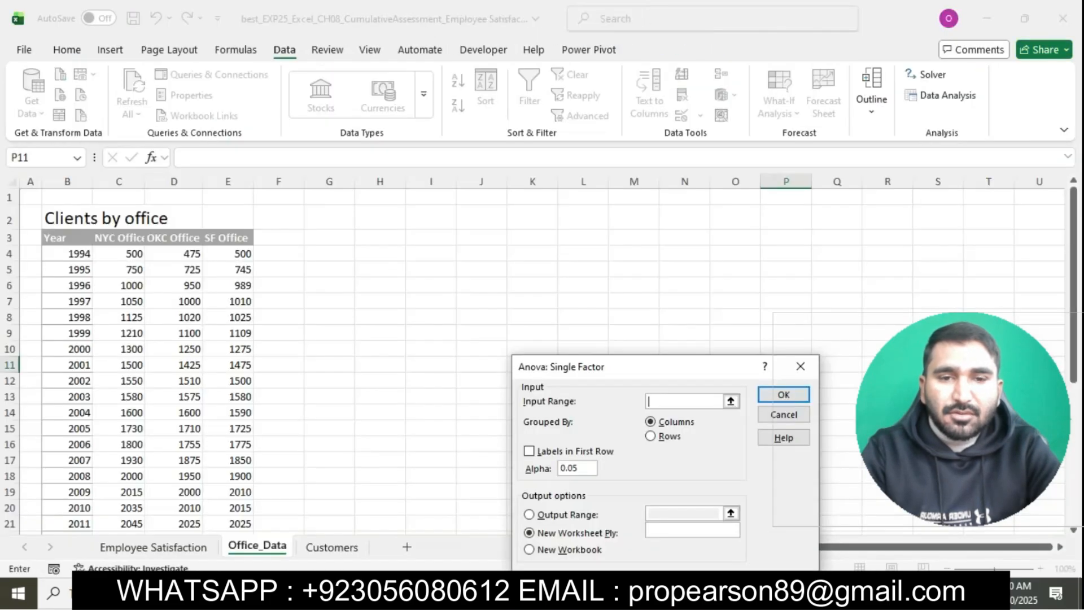
pyautogui.moveTo(115, 240); pyautogui.dragTo(235, 503)
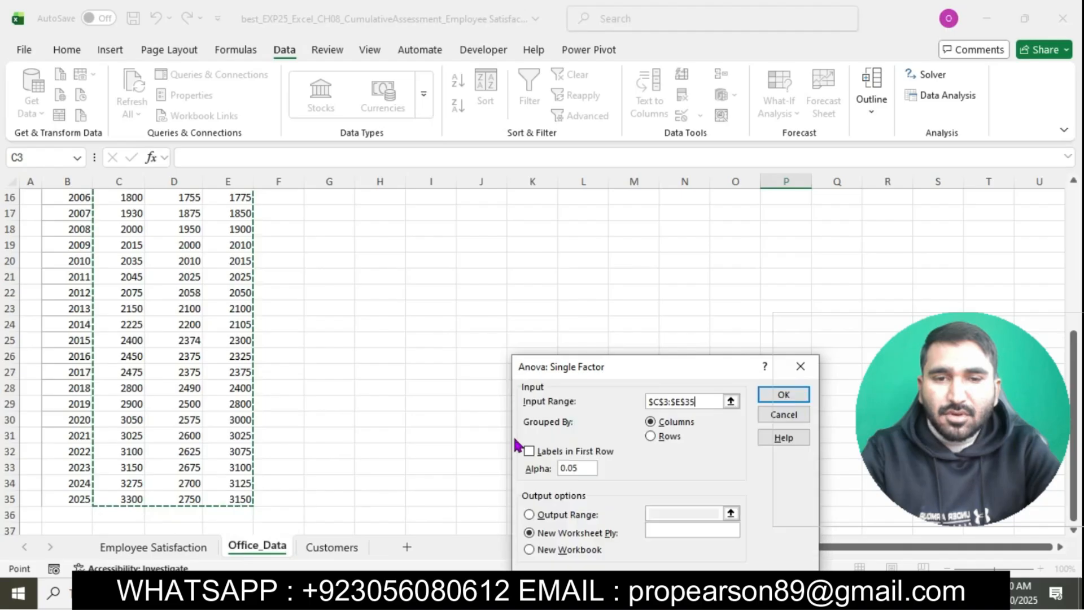
pyautogui.moveTo(654, 368); pyautogui.dragTo(649, 192)
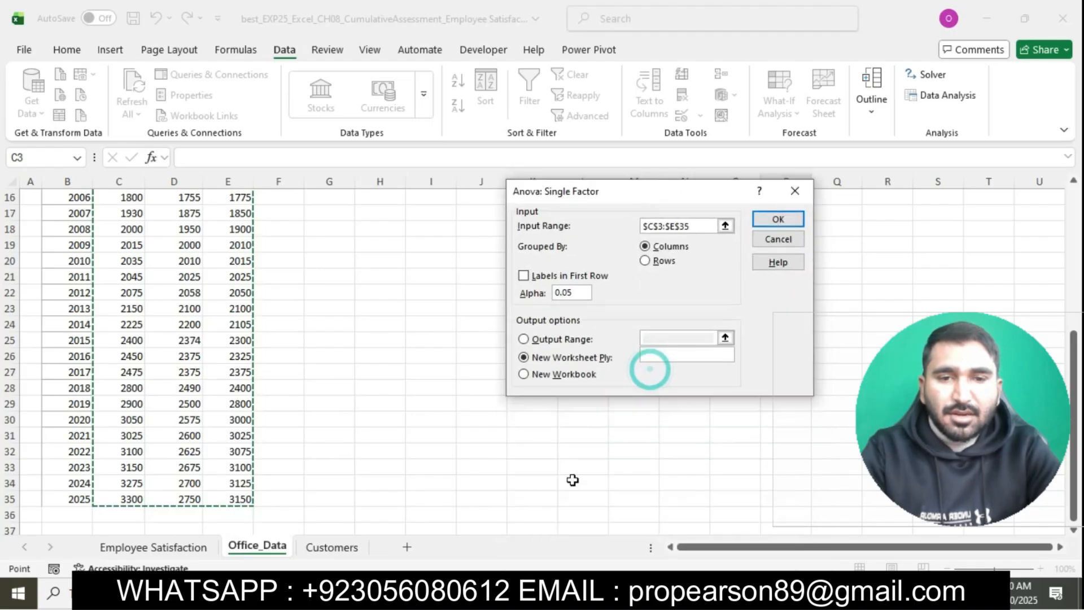
# Select the step 8 results placement sentence in Word, and set the ANOVA output range to cell G3 in Excel
pyautogui.click(542, 592)
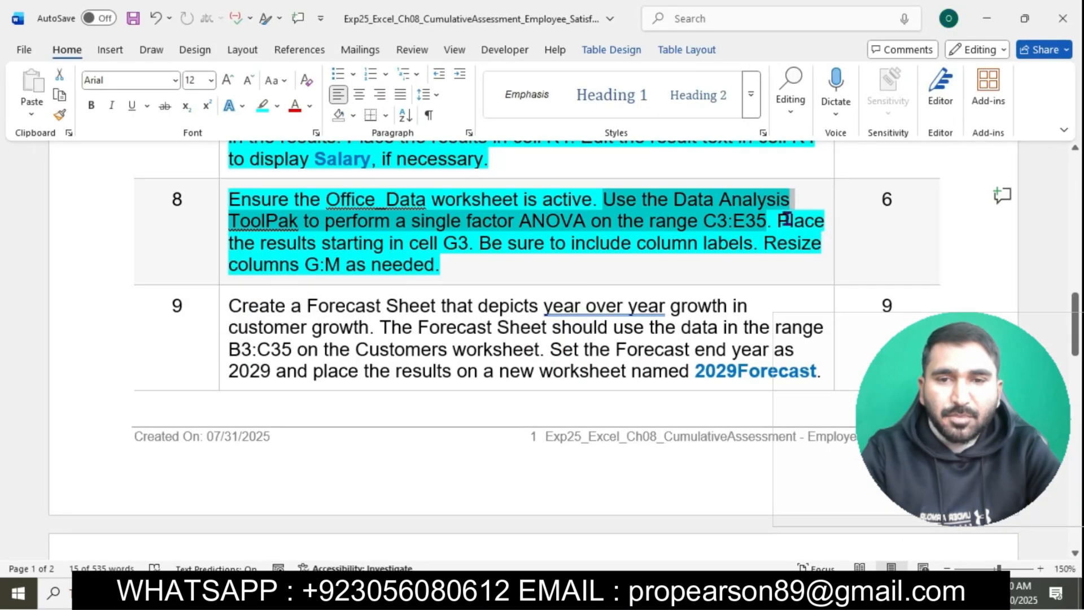
pyautogui.moveTo(781, 220); pyautogui.dragTo(473, 242)
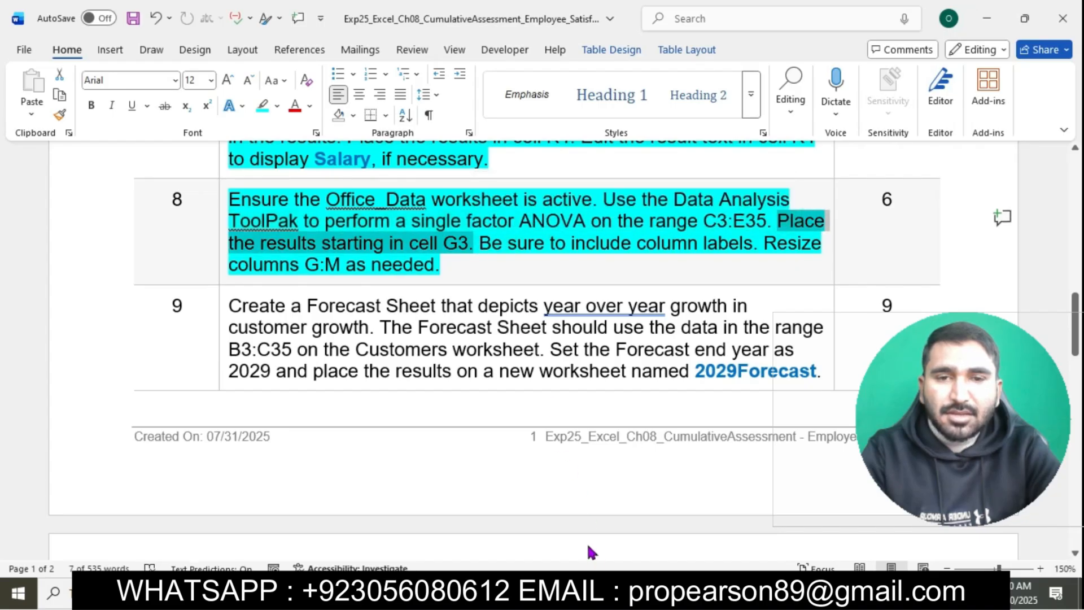
pyautogui.click(613, 593)
pyautogui.click(524, 338)
pyautogui.click(658, 337)
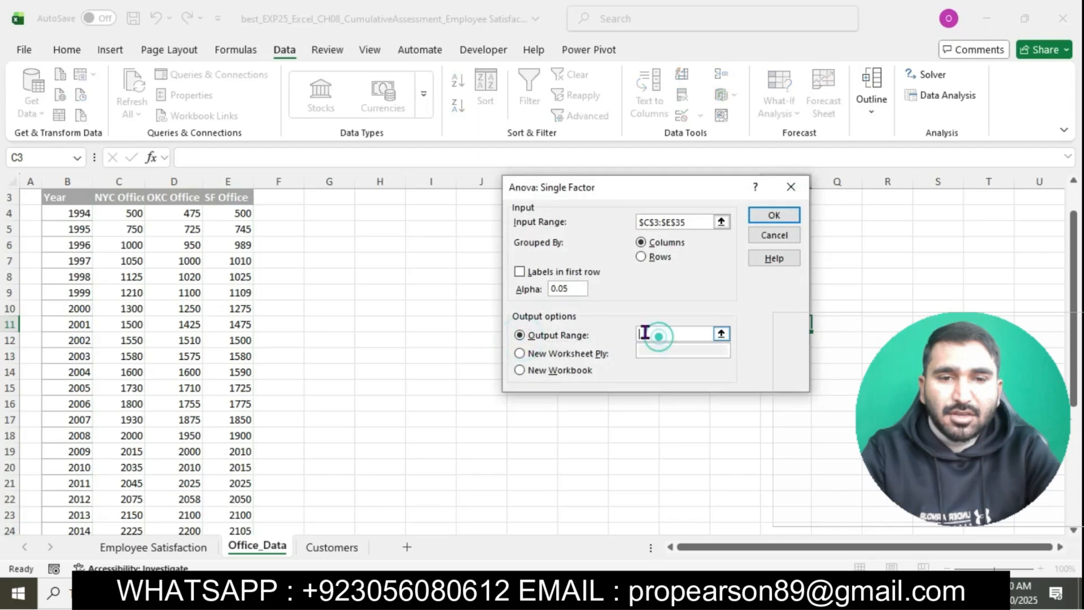
pyautogui.click(331, 197)
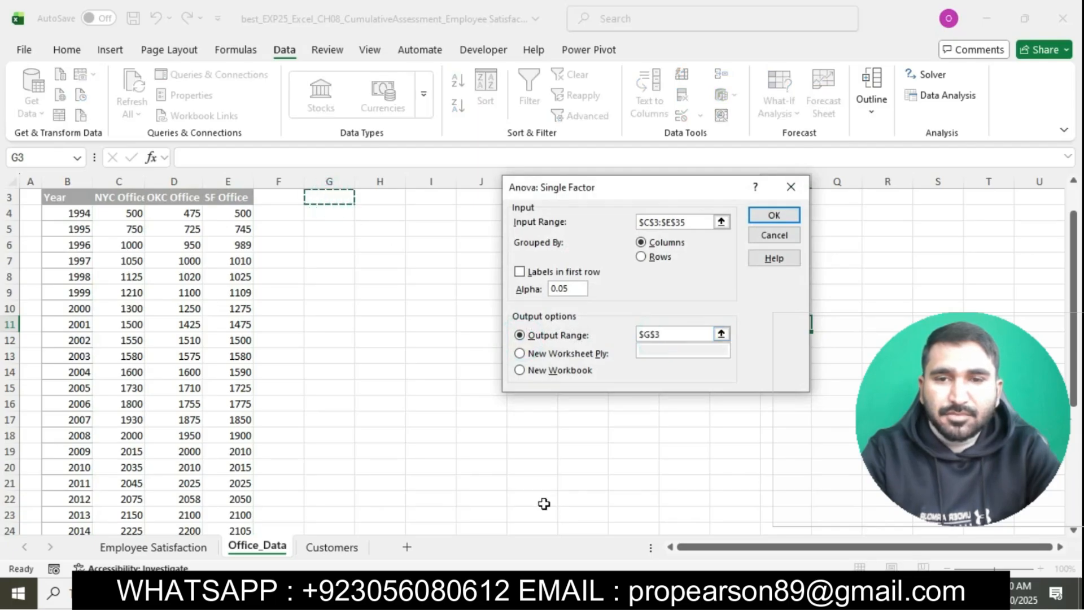
# Select the step 8 column labels instruction in Word, and generate the ANOVA in Excel with labels in the first row
pyautogui.hotkey('alt', 'Tab')
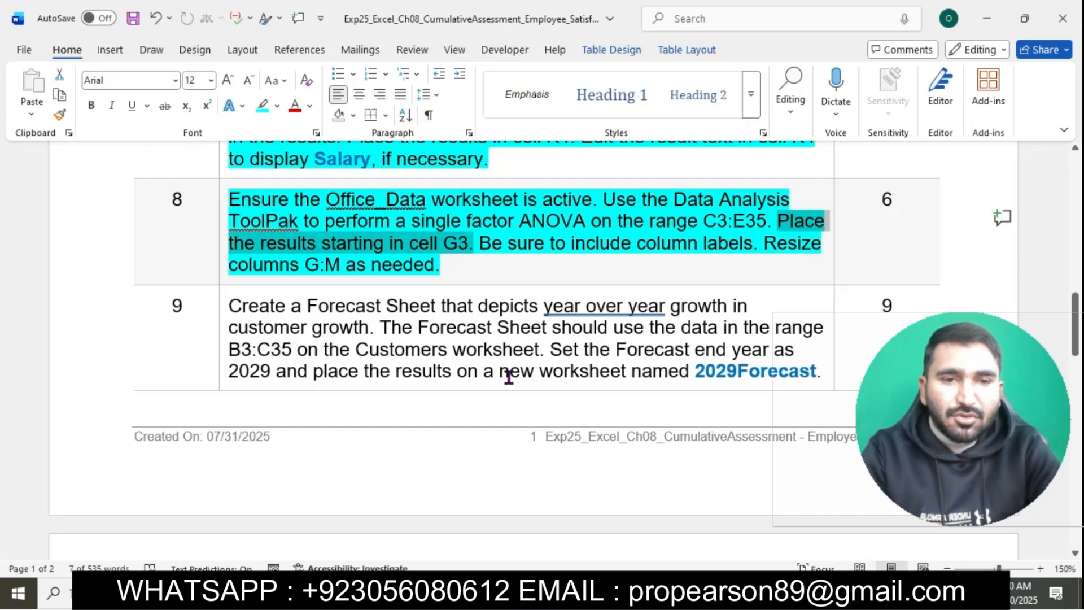
pyautogui.moveTo(482, 244); pyautogui.dragTo(823, 244)
pyautogui.hotkey('alt', 'Tab')
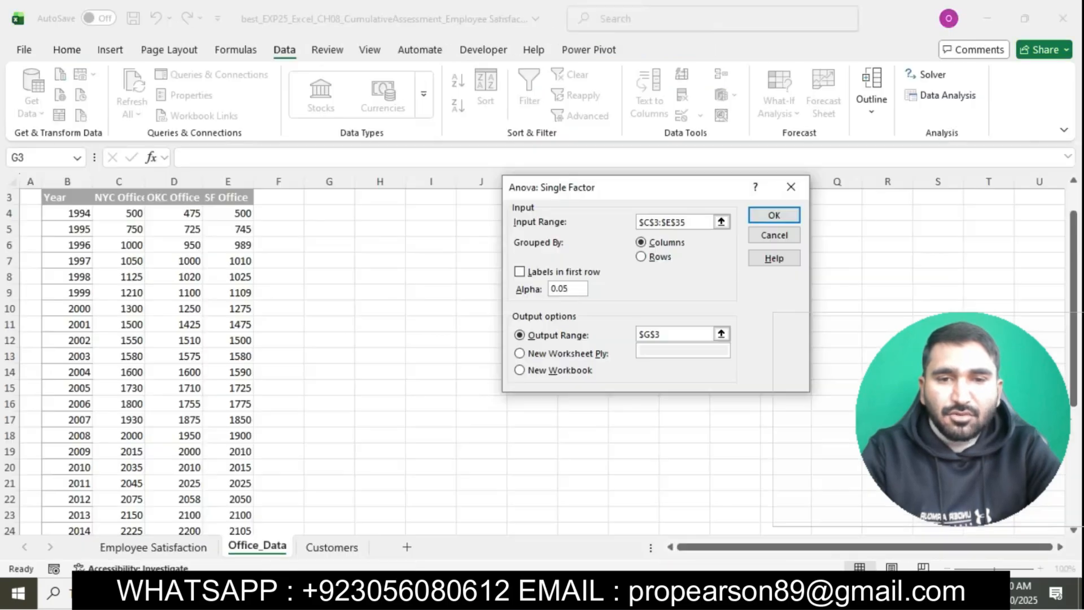
pyautogui.click(519, 272)
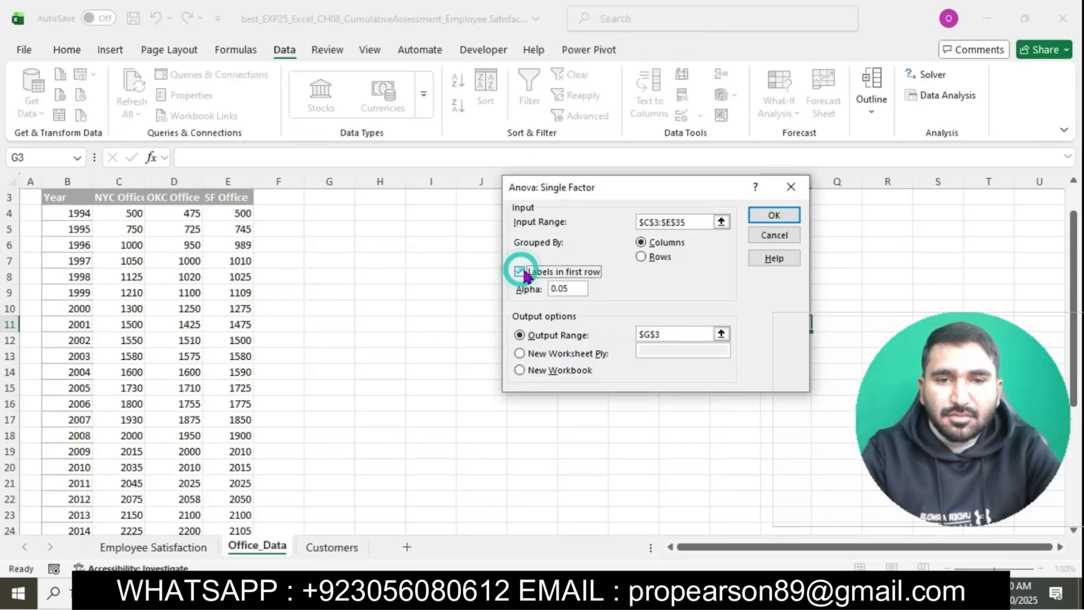
pyautogui.click(774, 216)
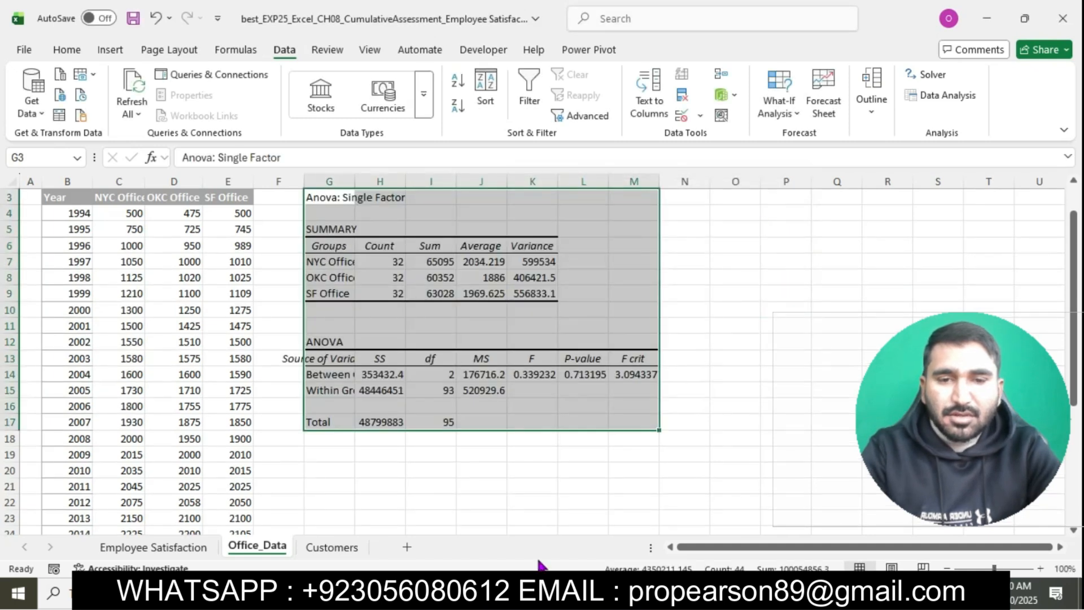
# Check the resize instruction in Word, and AutoFit the widths of columns G:M around the ANOVA results in Excel
pyautogui.hotkey('alt', 'Tab')
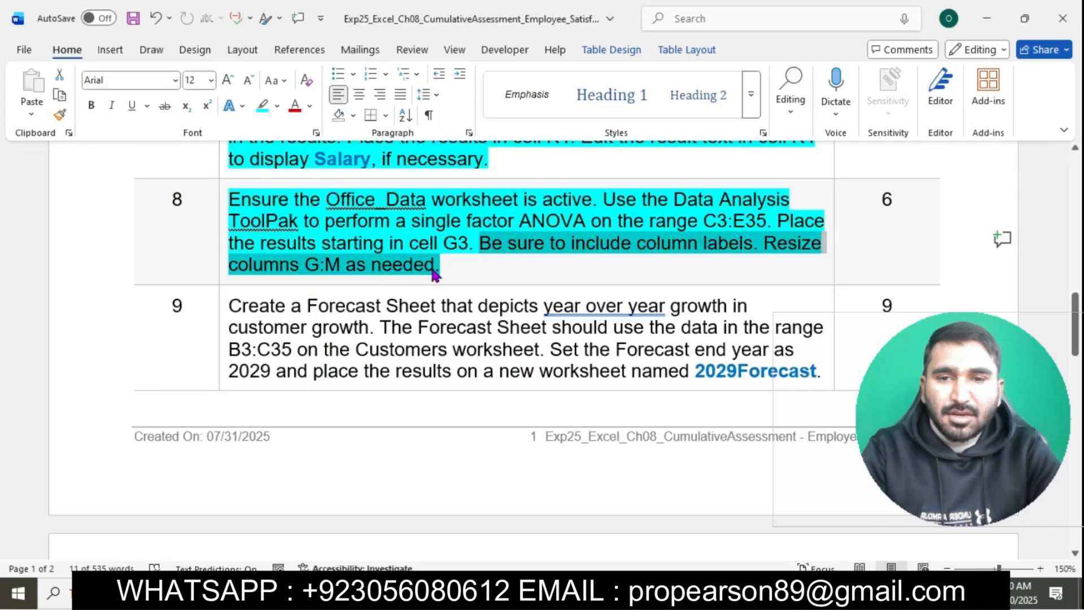
pyautogui.hotkey('alt', 'Tab')
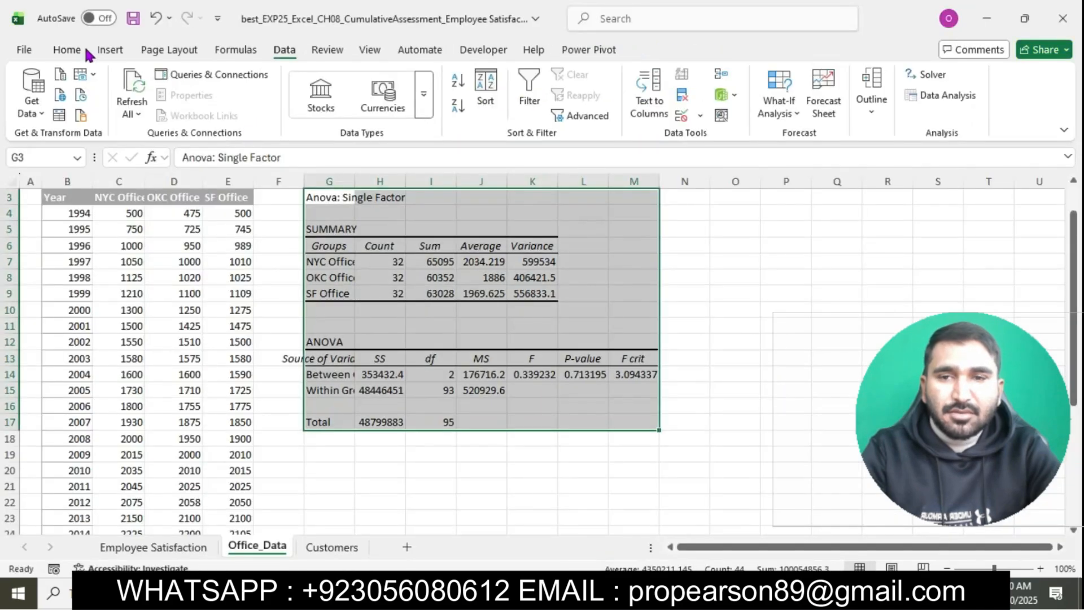
pyautogui.click(78, 52)
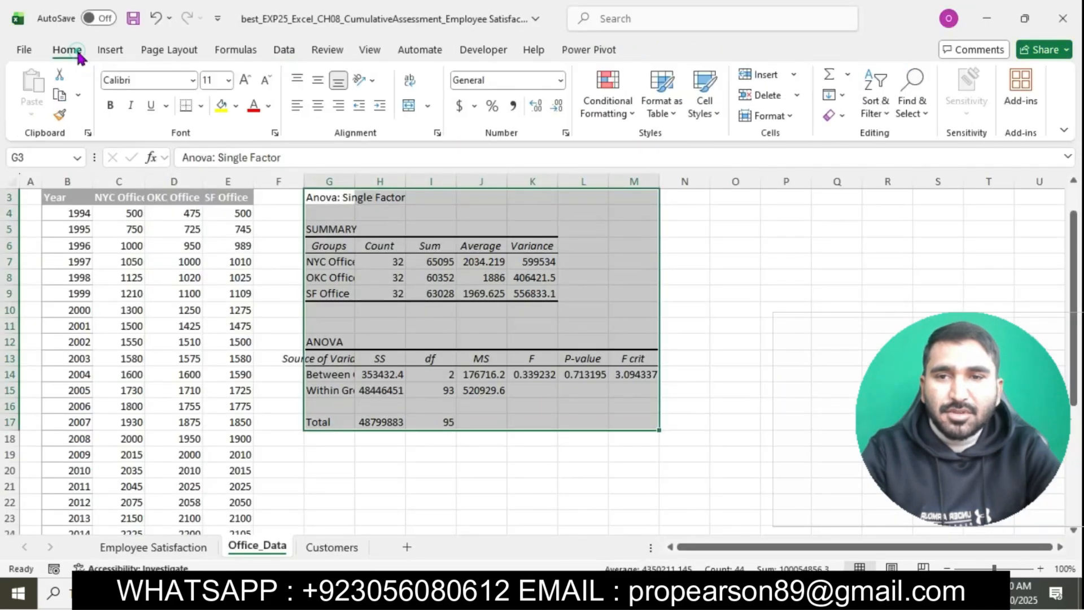
pyautogui.click(789, 118)
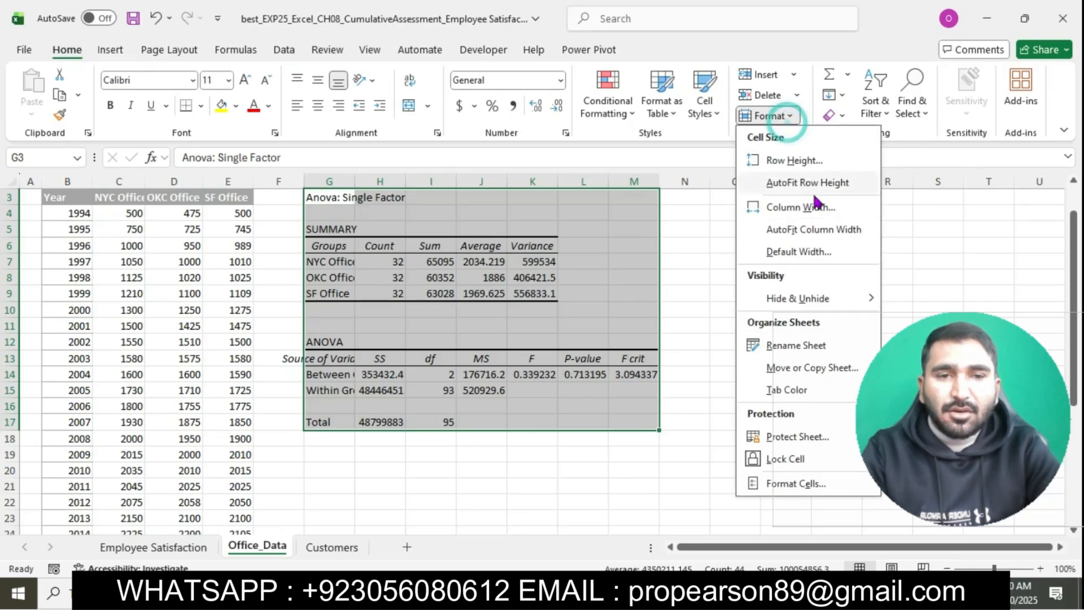
pyautogui.click(823, 236)
pyautogui.click(852, 355)
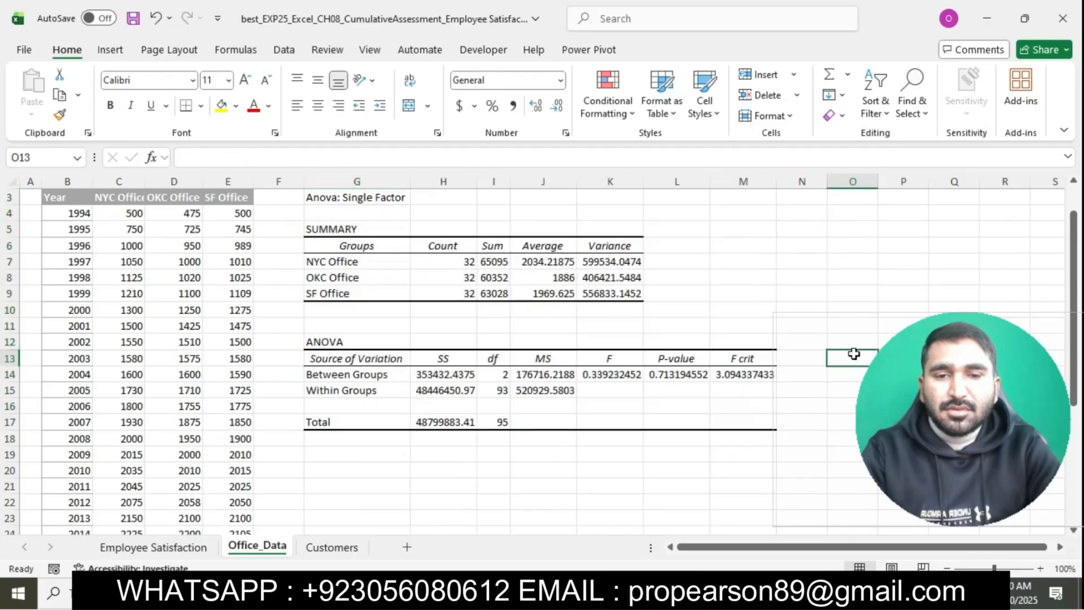
pyautogui.scroll(-1, 854, 353)
pyautogui.scroll(1, 854, 353)
pyautogui.scroll(1, 853, 353)
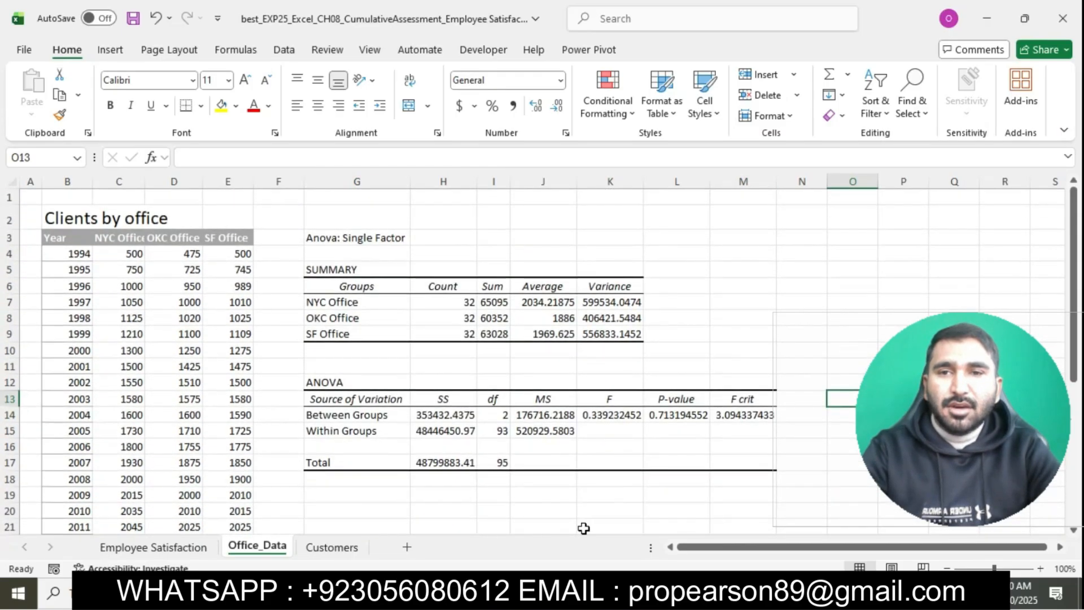
# Switch to the Word instructions and highlight the remaining steps through step 17 and the Total Points row in turquoise
pyautogui.click(569, 594)
pyautogui.click(571, 373)
pyautogui.scroll(-2, 573, 380)
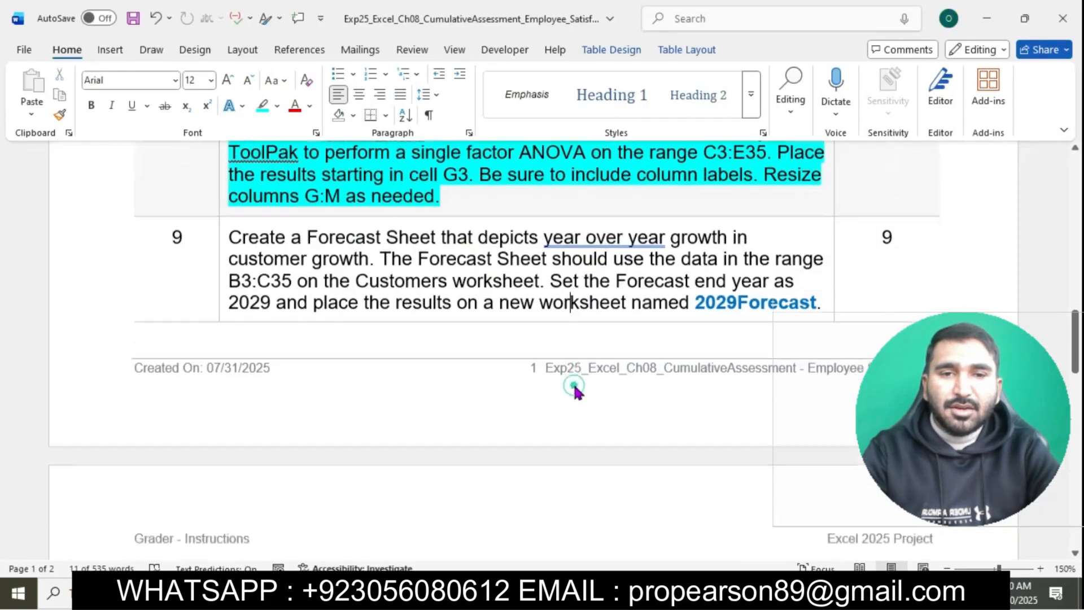
pyautogui.moveTo(225, 171); pyautogui.dragTo(302, 541)
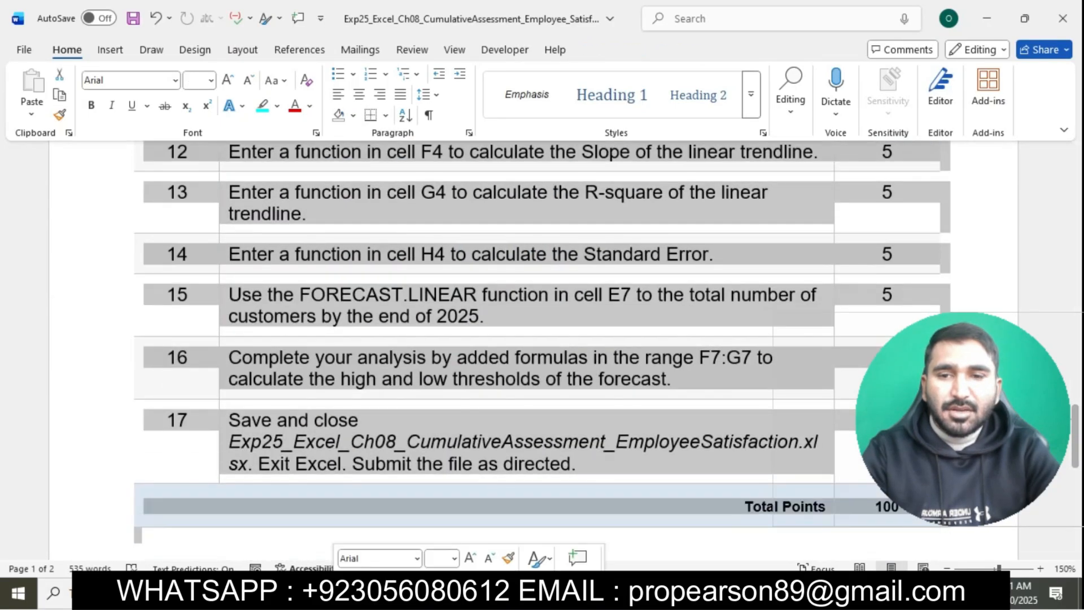
pyautogui.click(264, 109)
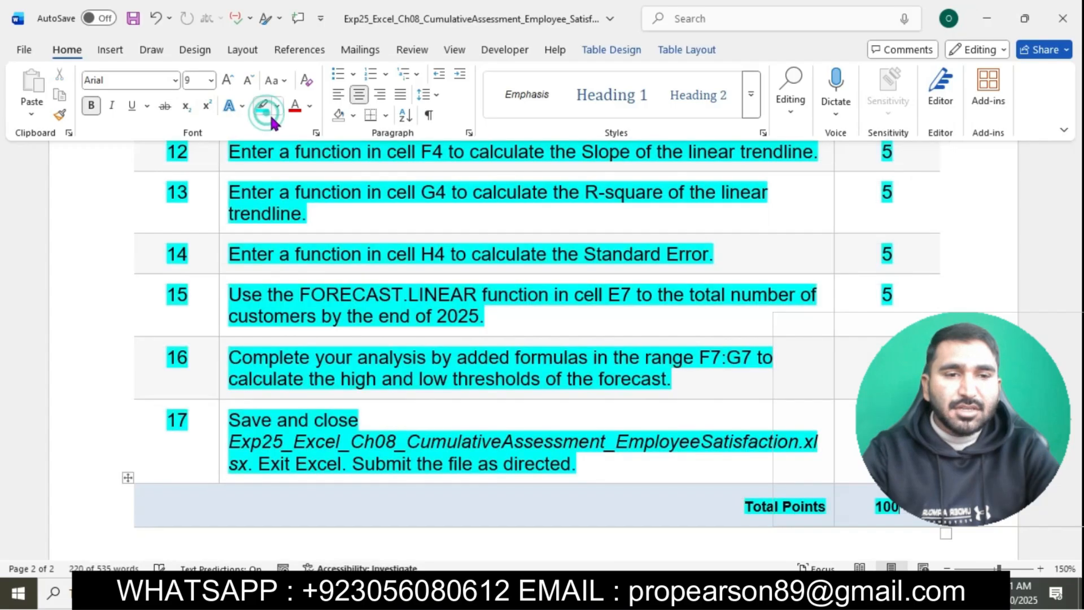
pyautogui.click(424, 304)
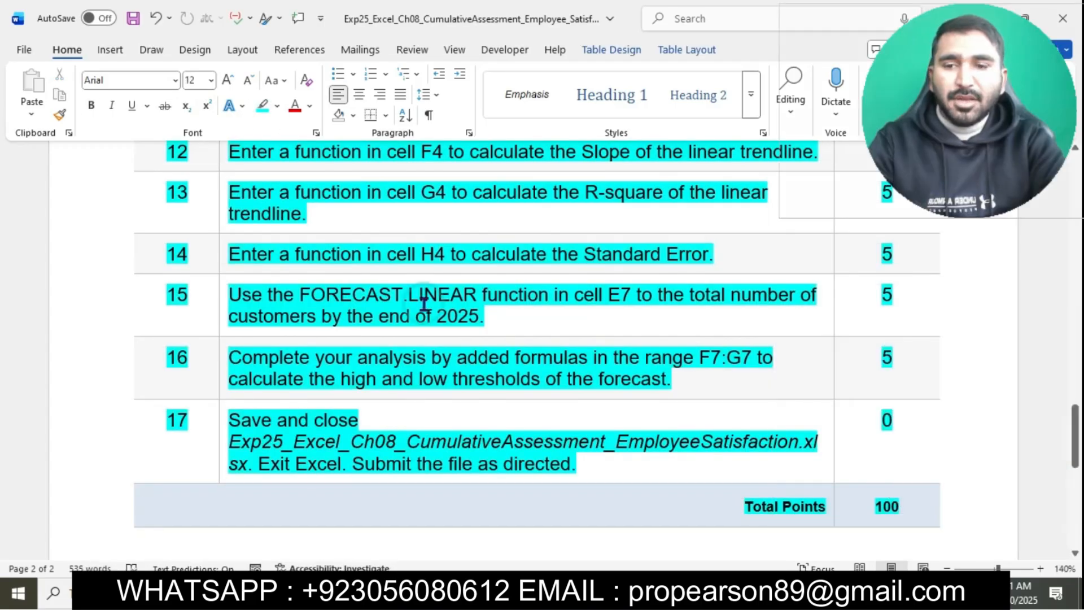
pyautogui.scroll(-3, 424, 304)
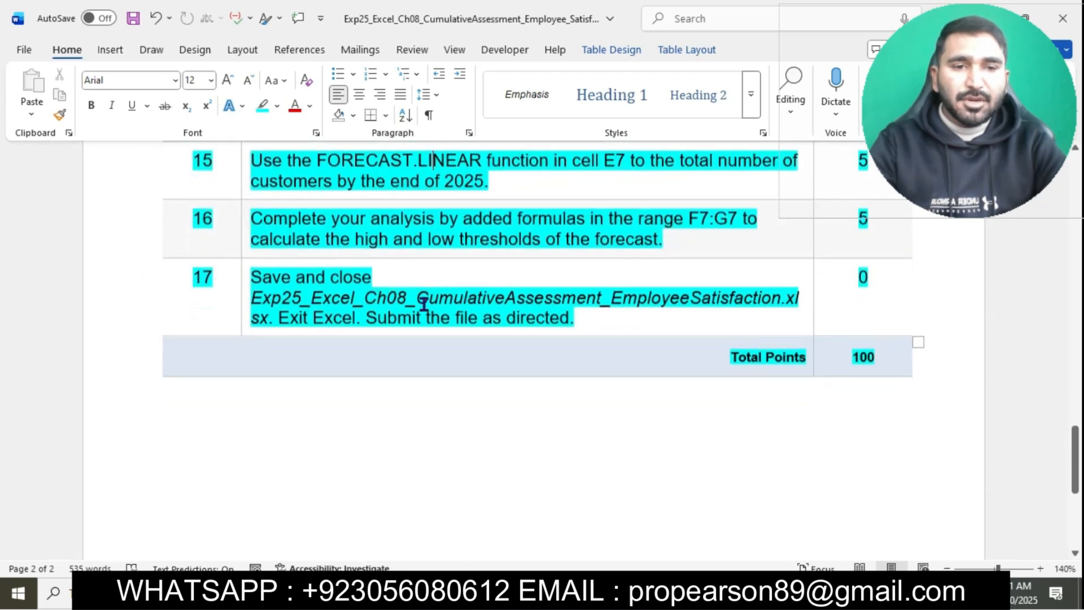